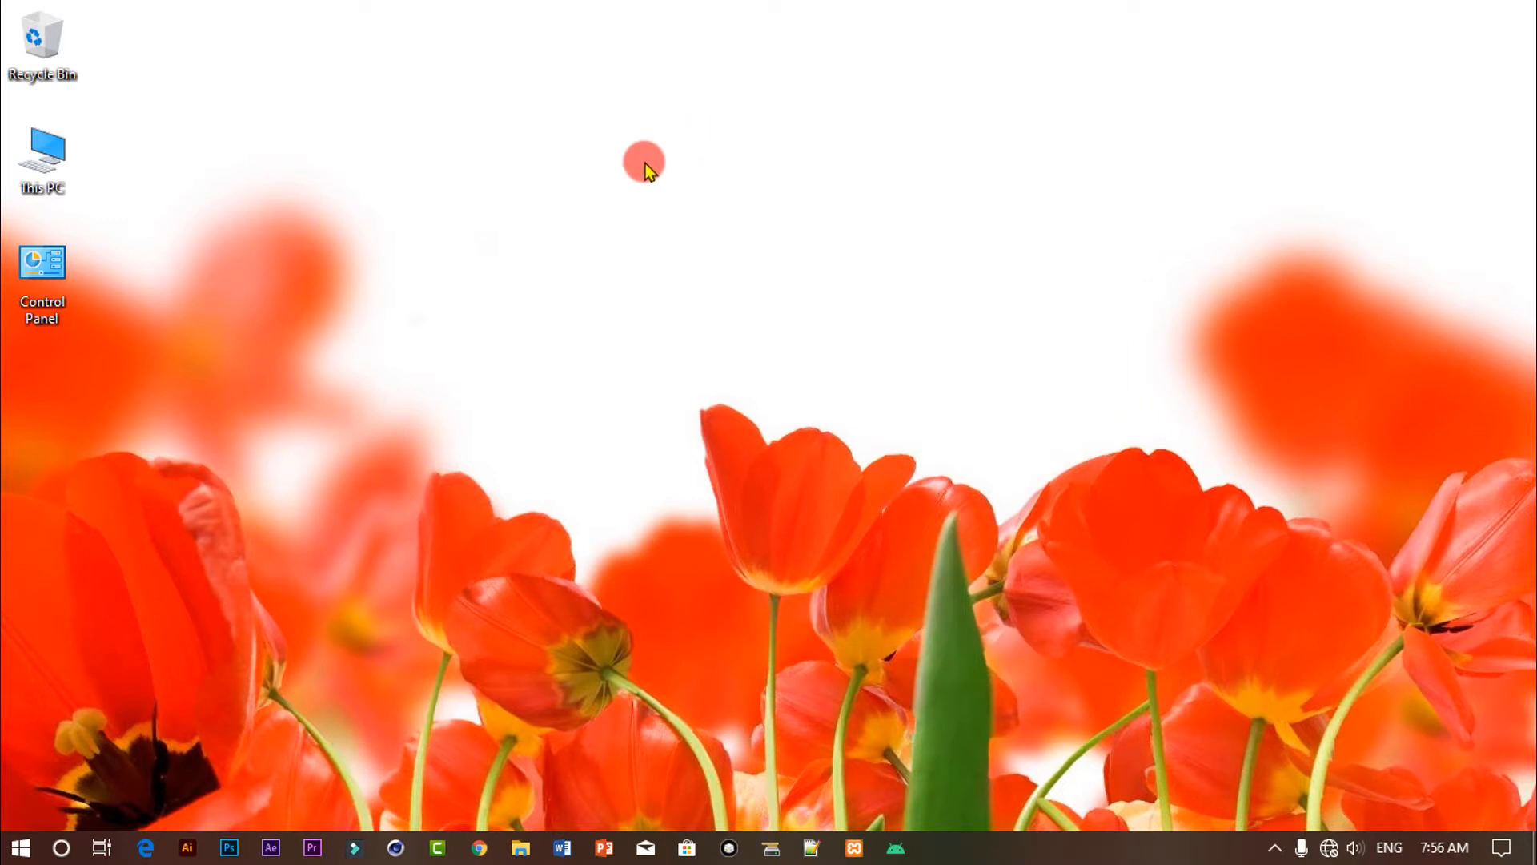
right_click(634, 191)
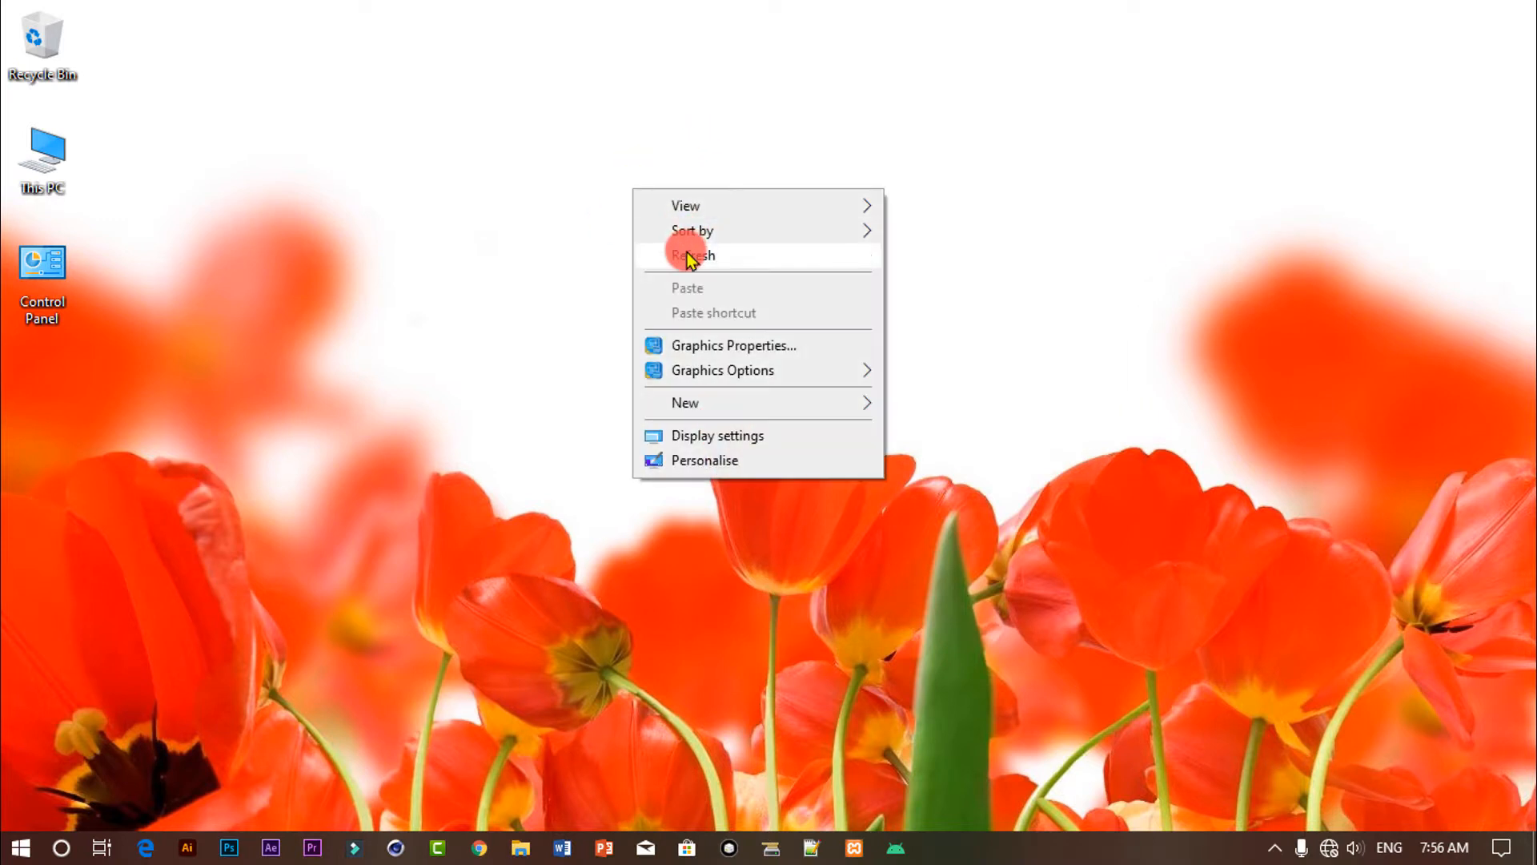
click(686, 248)
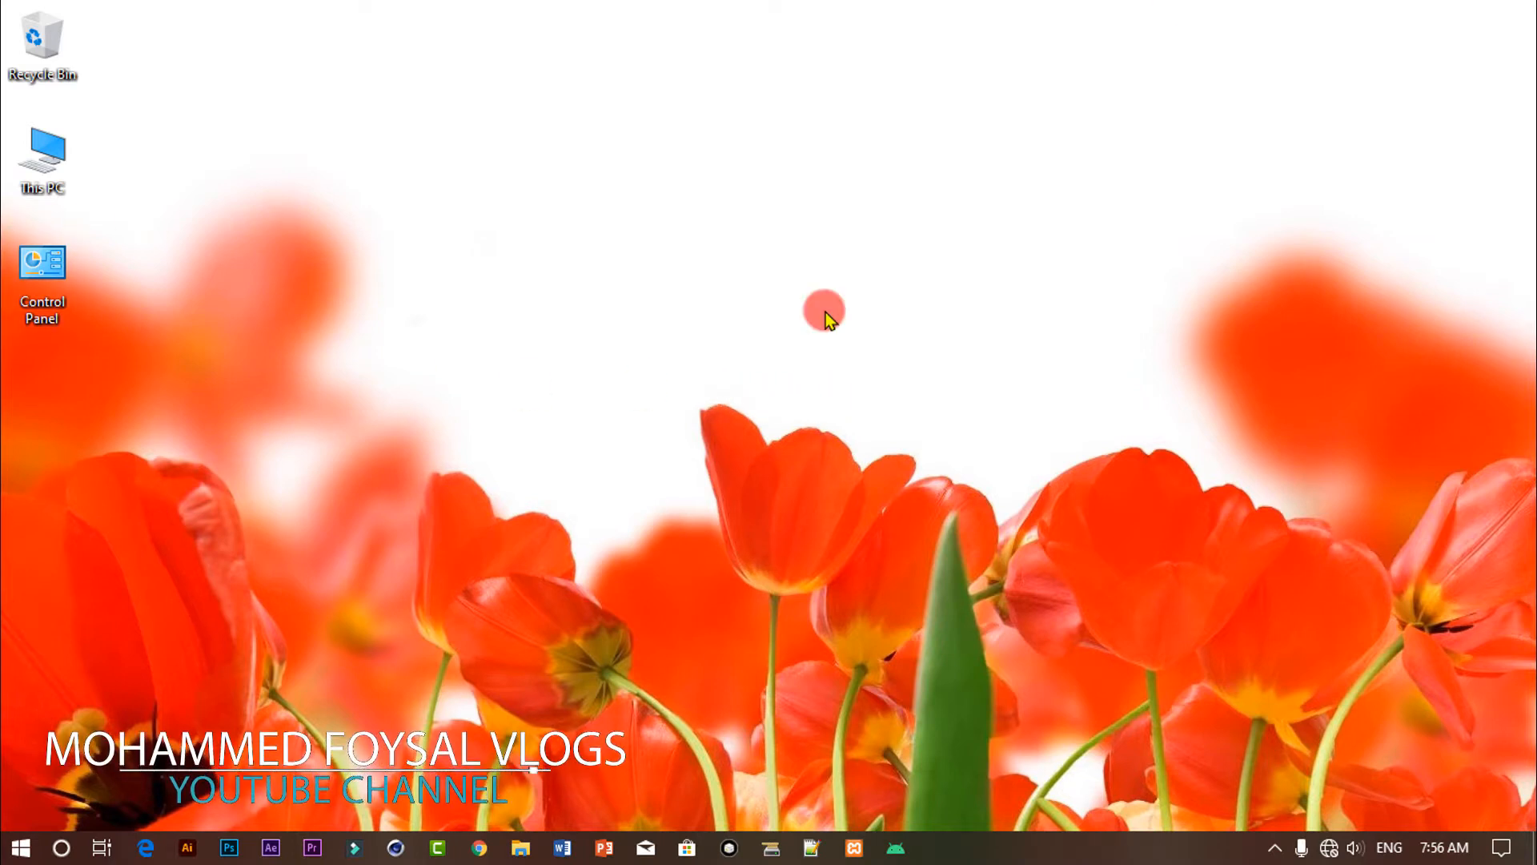
Step: Launch Android Studio and start a new project from the Native C++ template for phone and tablet
click(21, 847)
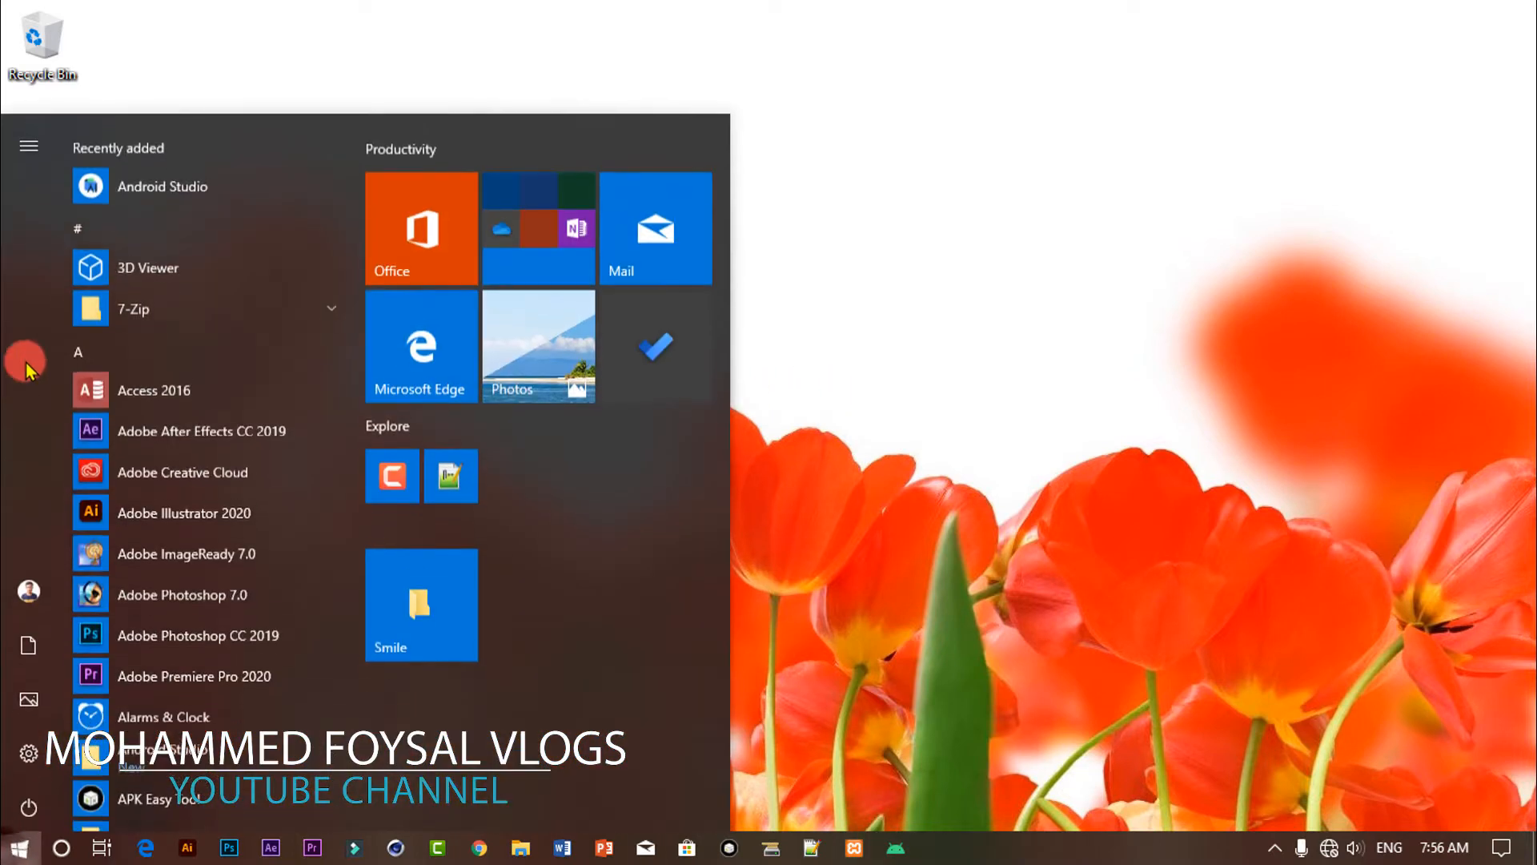
click(214, 179)
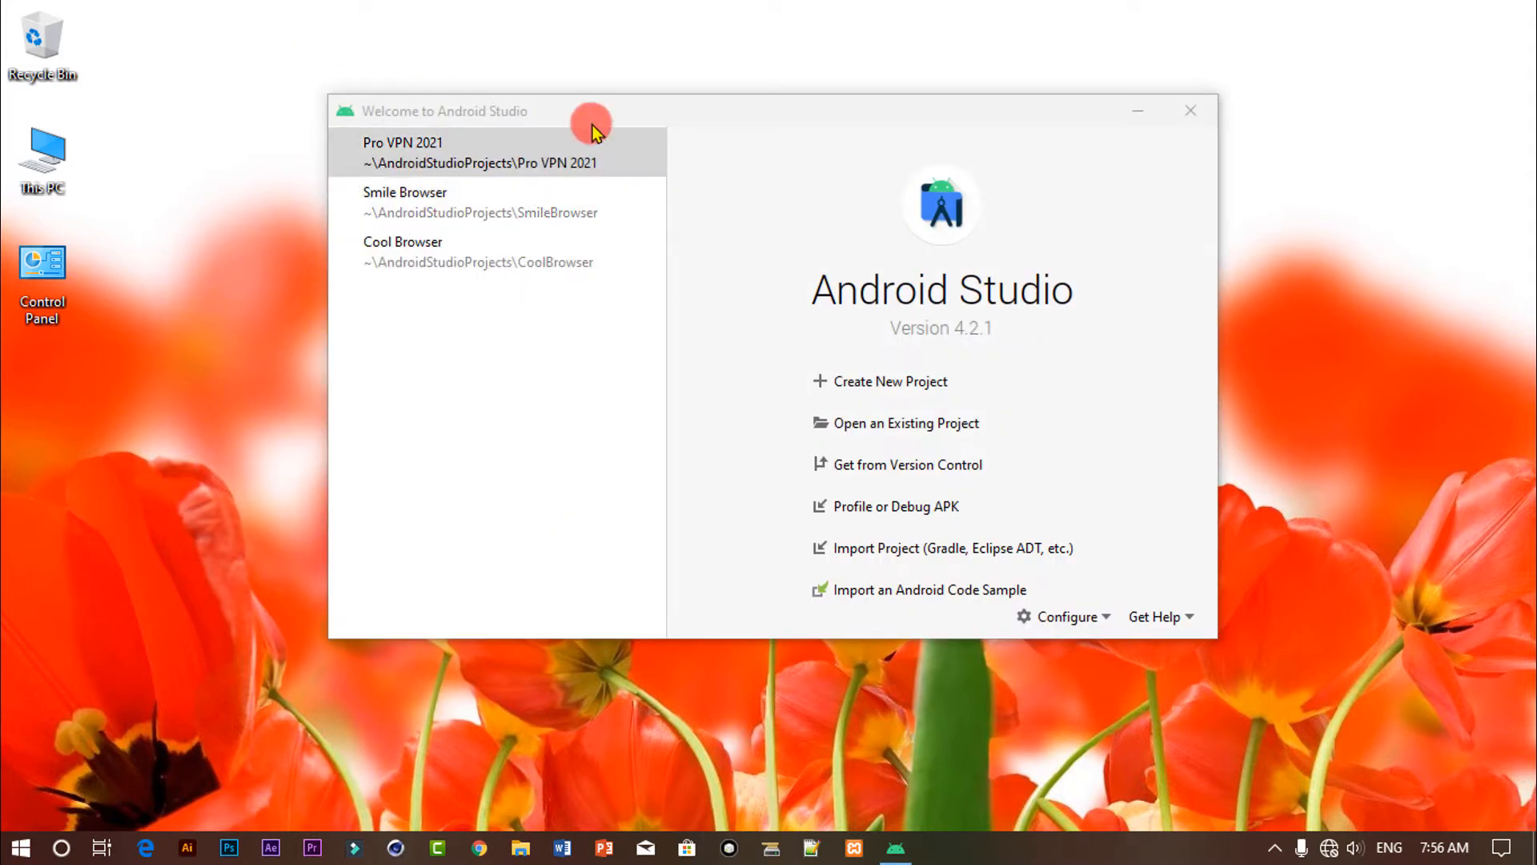
click(861, 384)
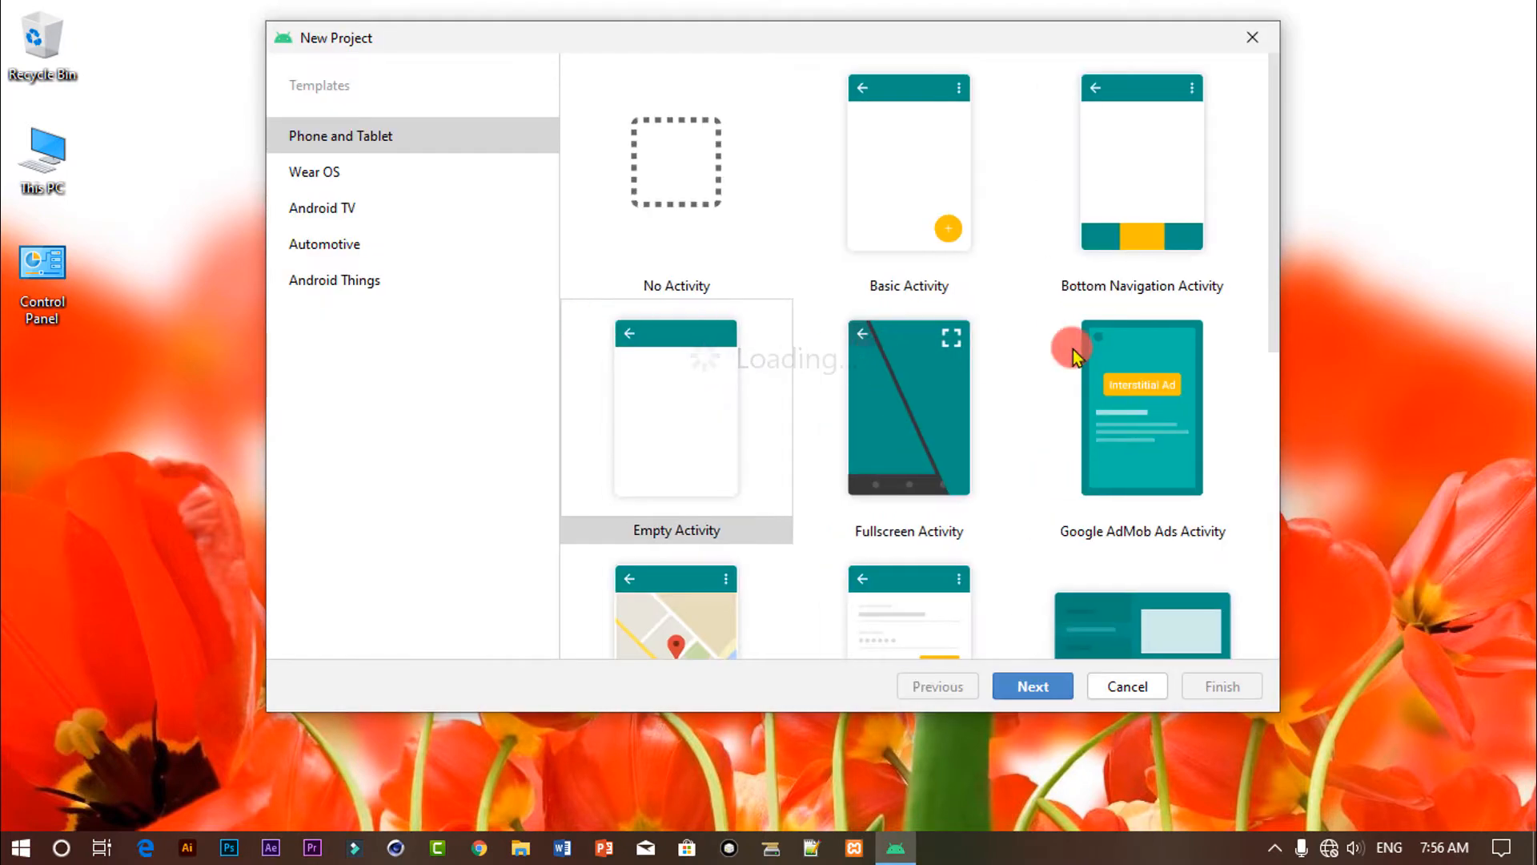
drag(1278, 282, 1265, 603)
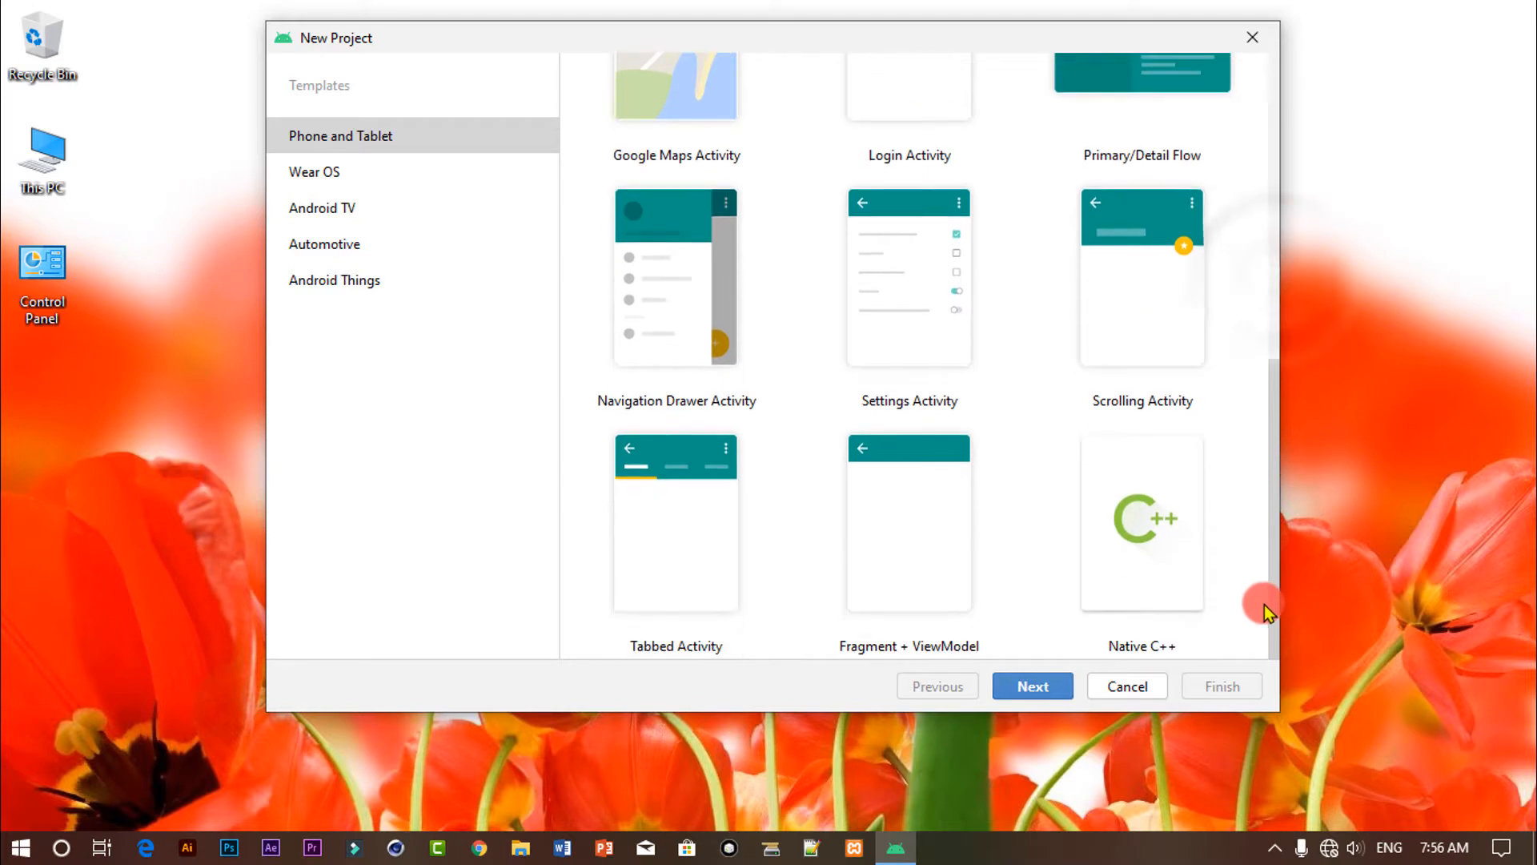
click(1142, 589)
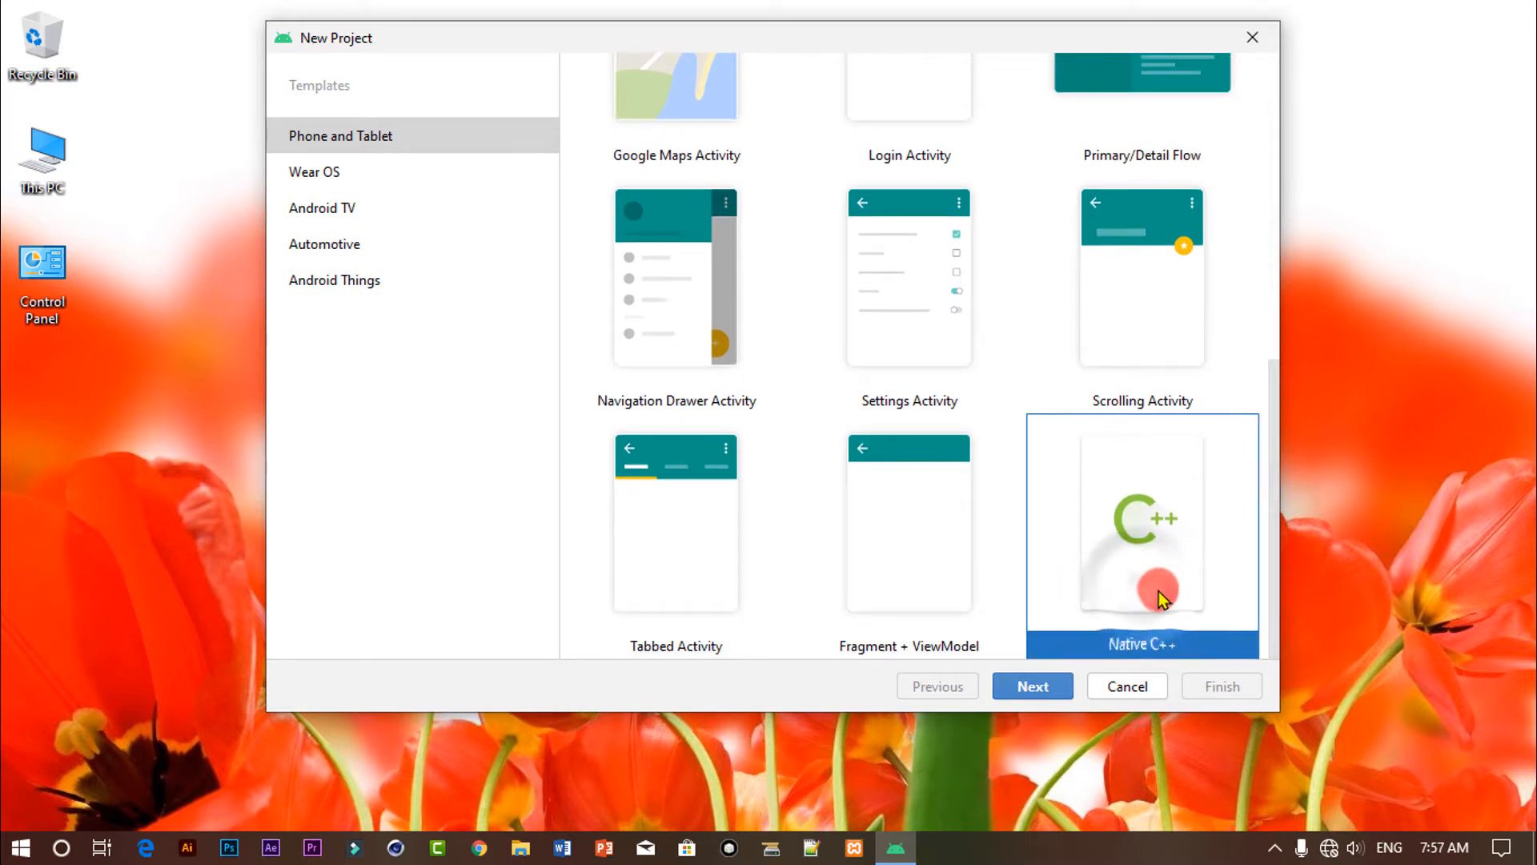
click(1026, 676)
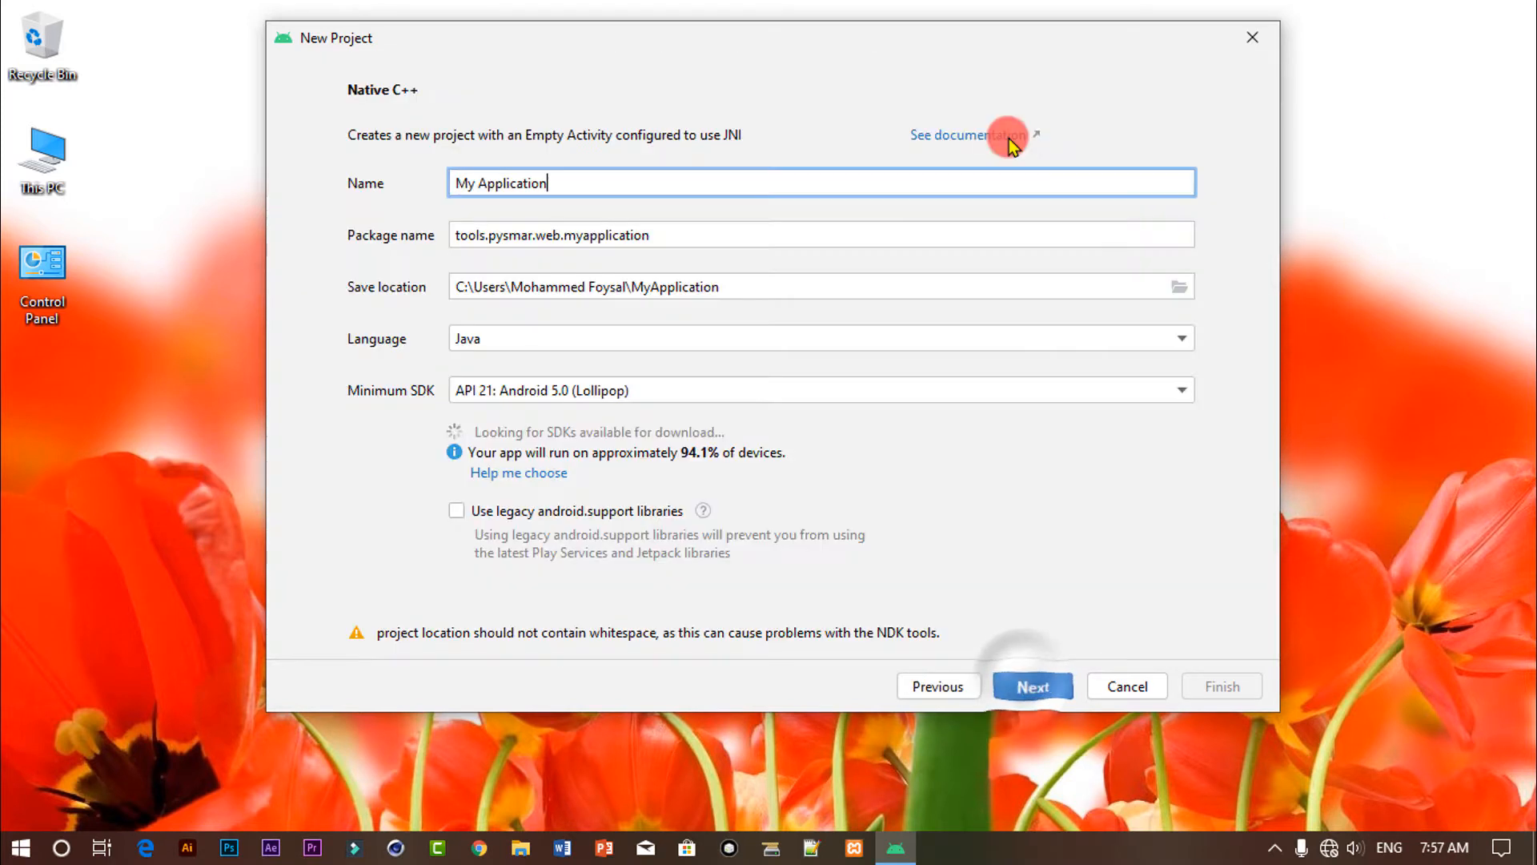
Step: Shorten the new project's package name to tools.myapplication and continue to the C++ standard options
click(563, 235)
key(BackSpace)
key(BackSpace)
key(BackSpace)
key(BackSpace)
key(BackSpace)
key(BackSpace)
key(BackSpace)
key(BackSpace)
key(BackSpace)
key(BackSpace)
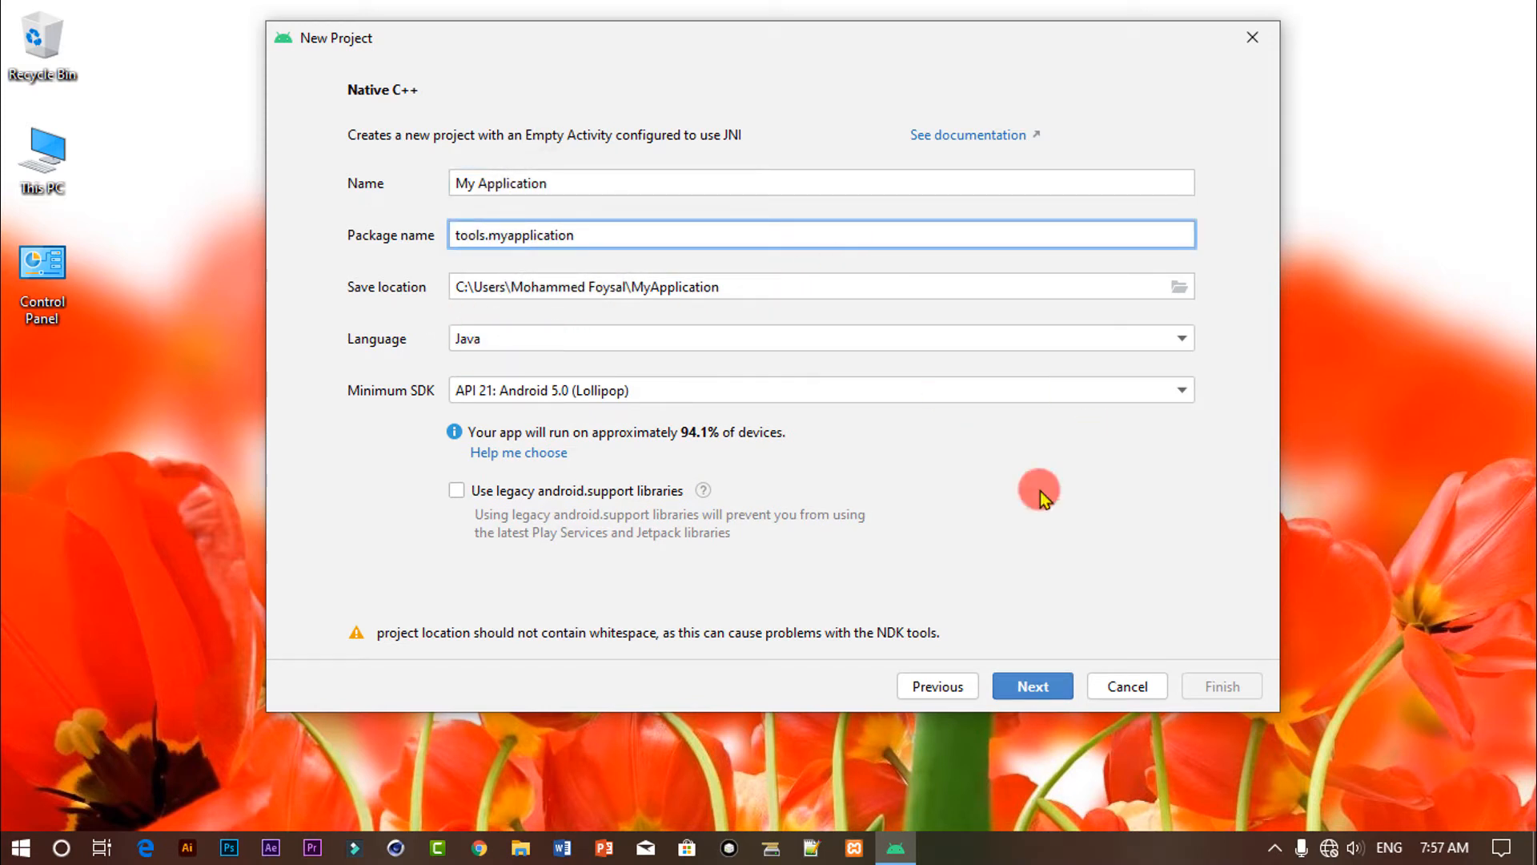
click(1065, 687)
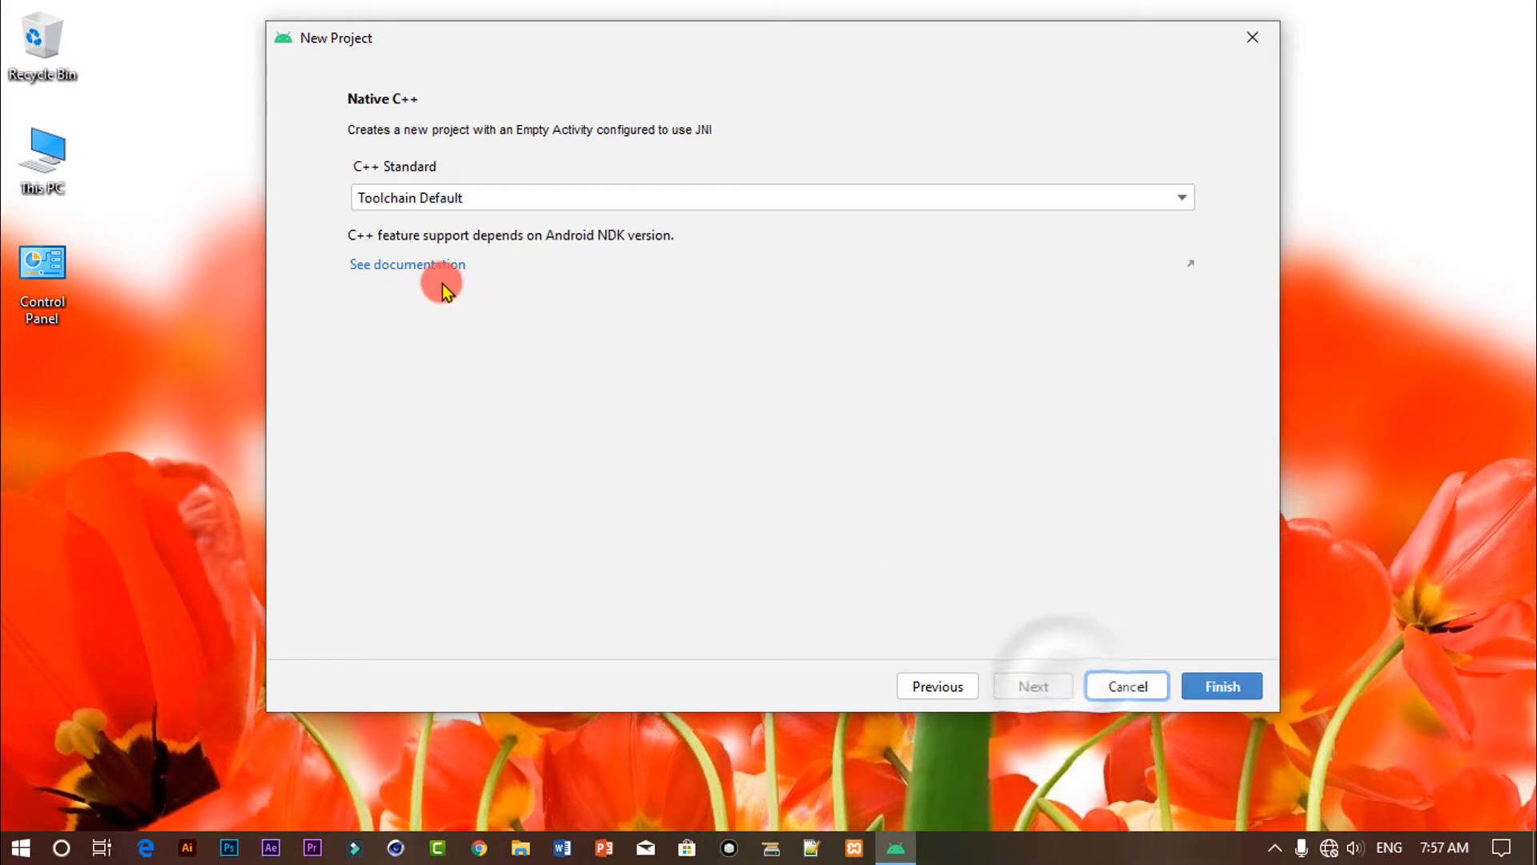
Step: Set the C++ standard to C++17 and create the project
click(1169, 198)
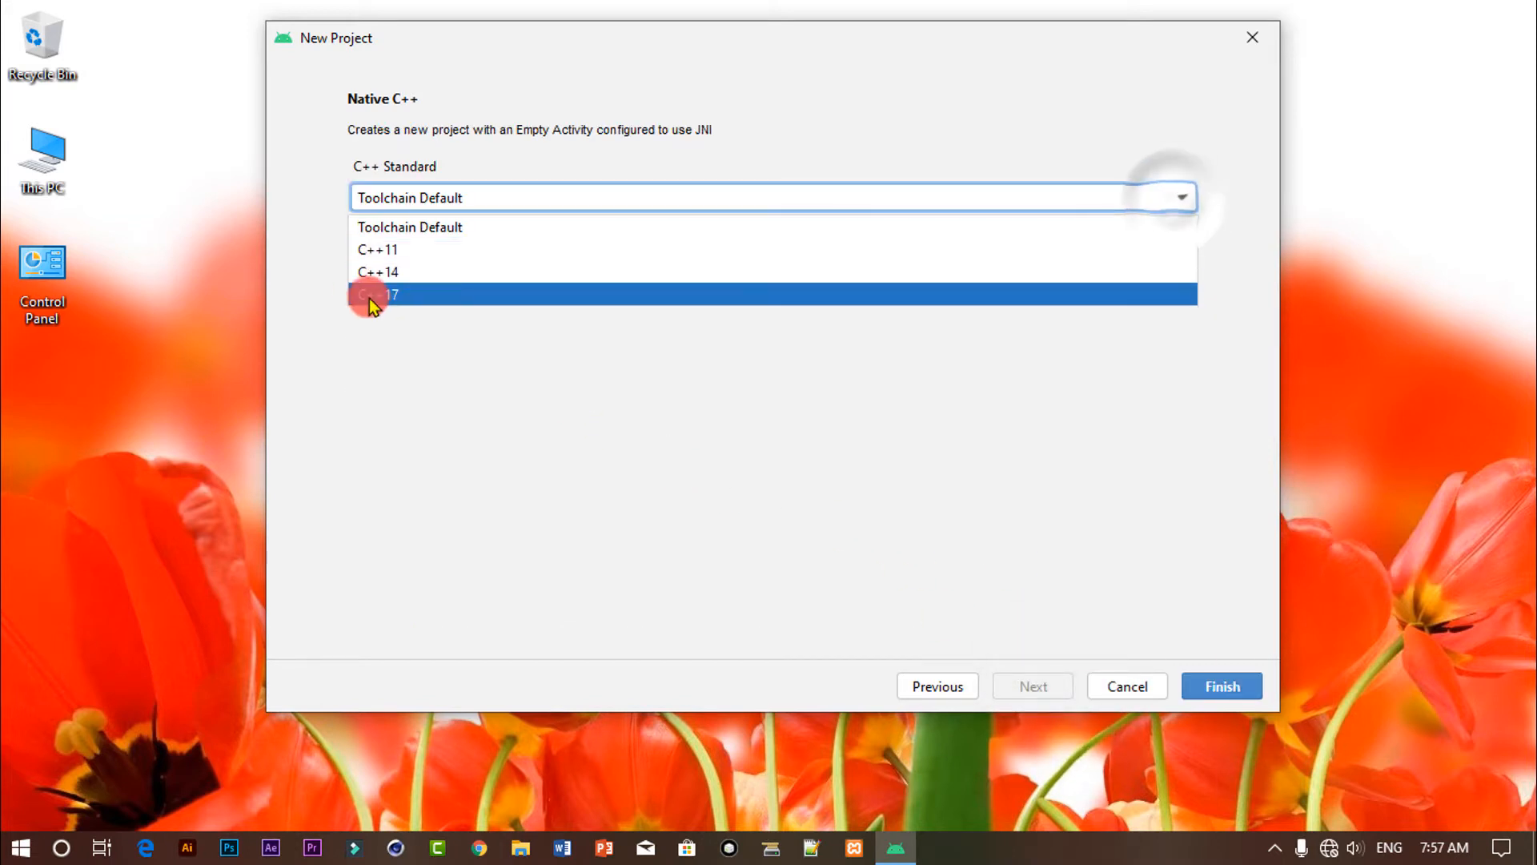
click(396, 299)
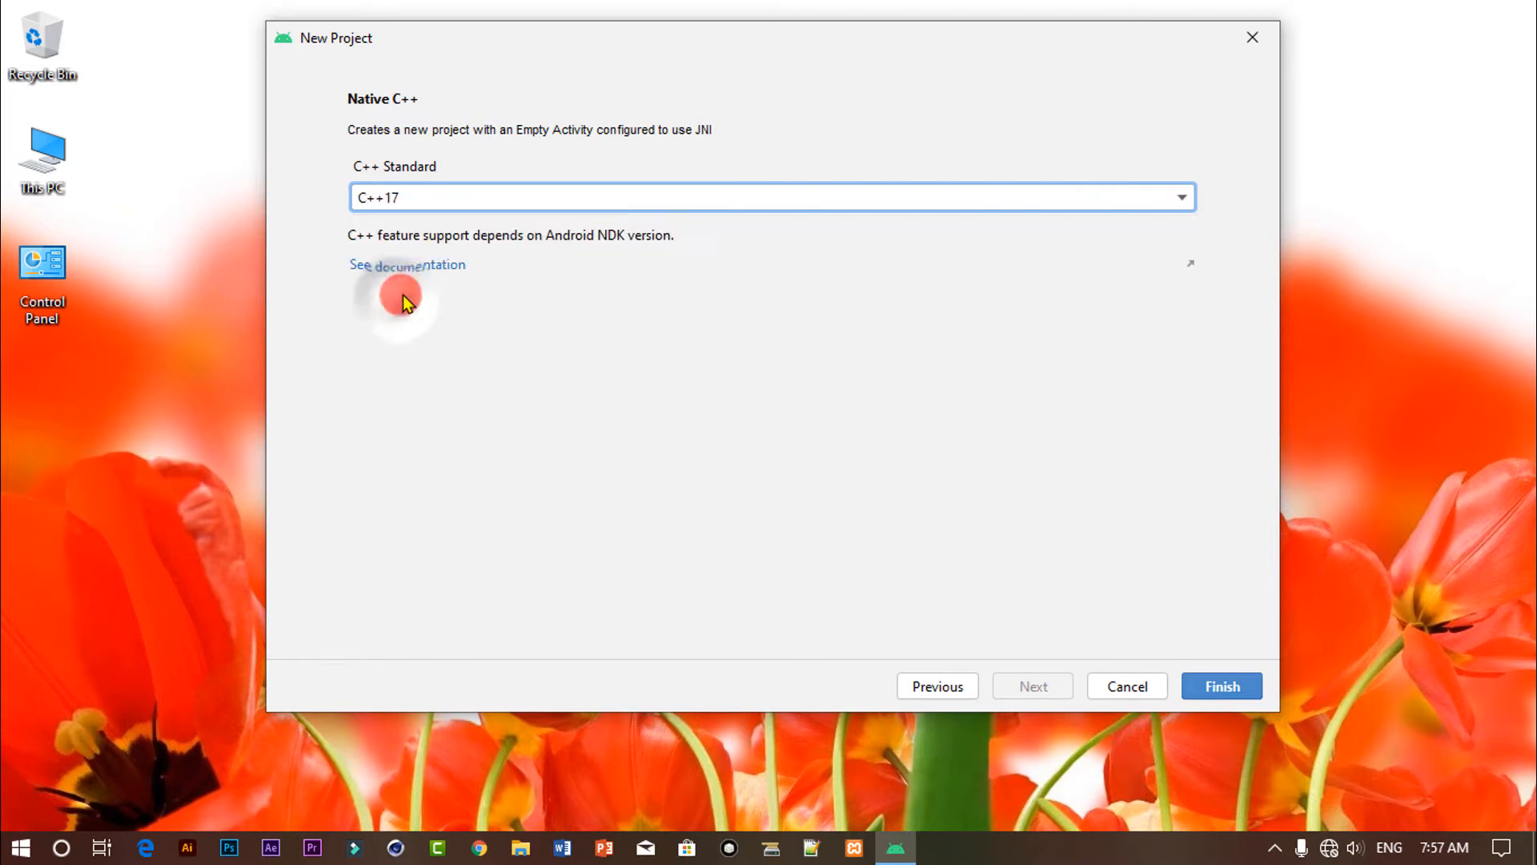
click(1225, 687)
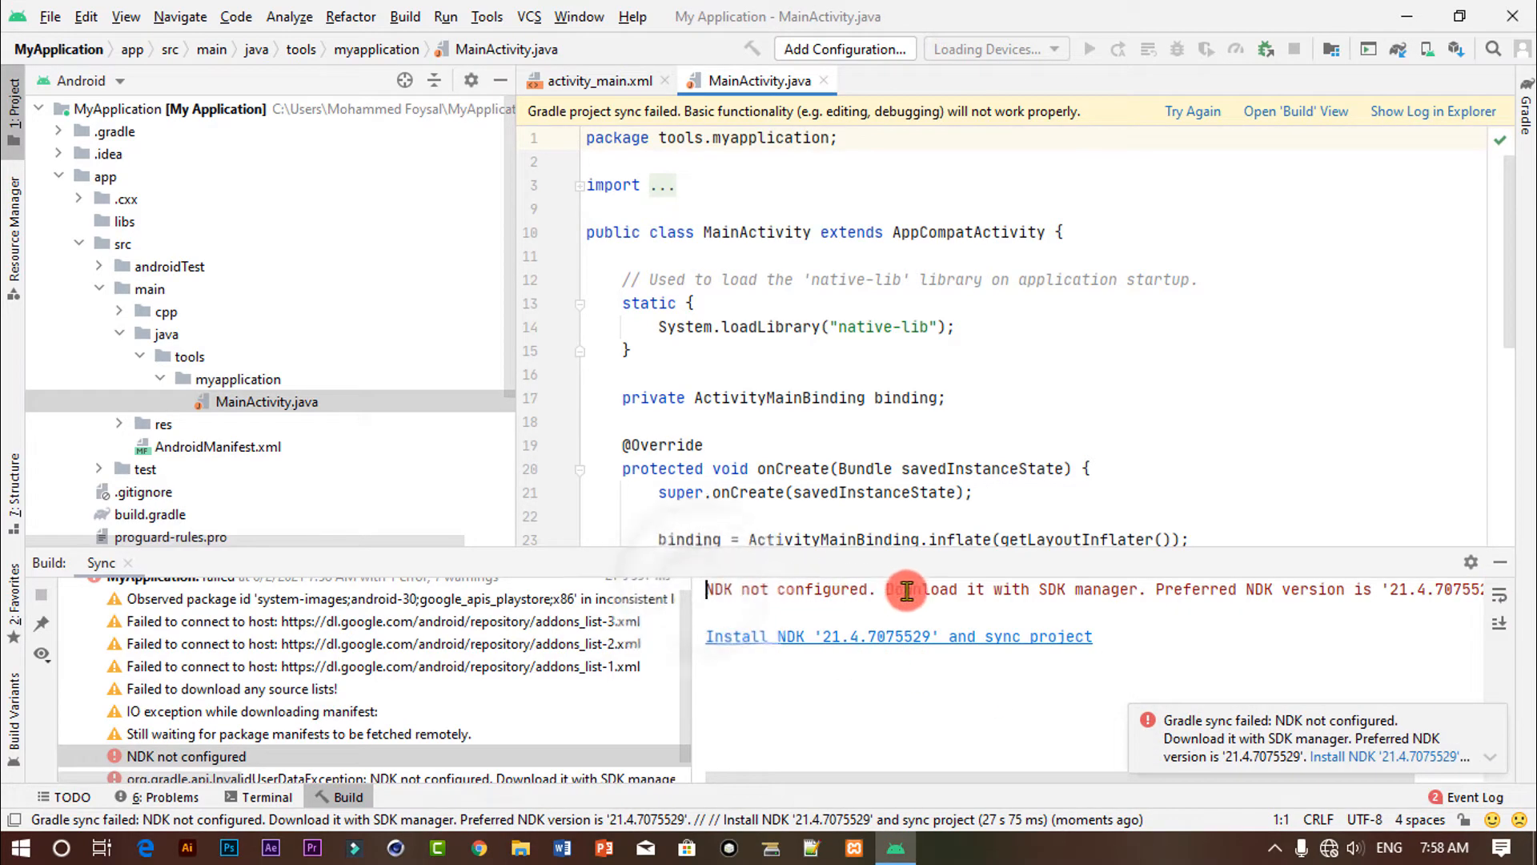
Step: Examine the NDK error in the sync output and the suggested link for installing the preferred NDK version
drag(891, 591, 1448, 601)
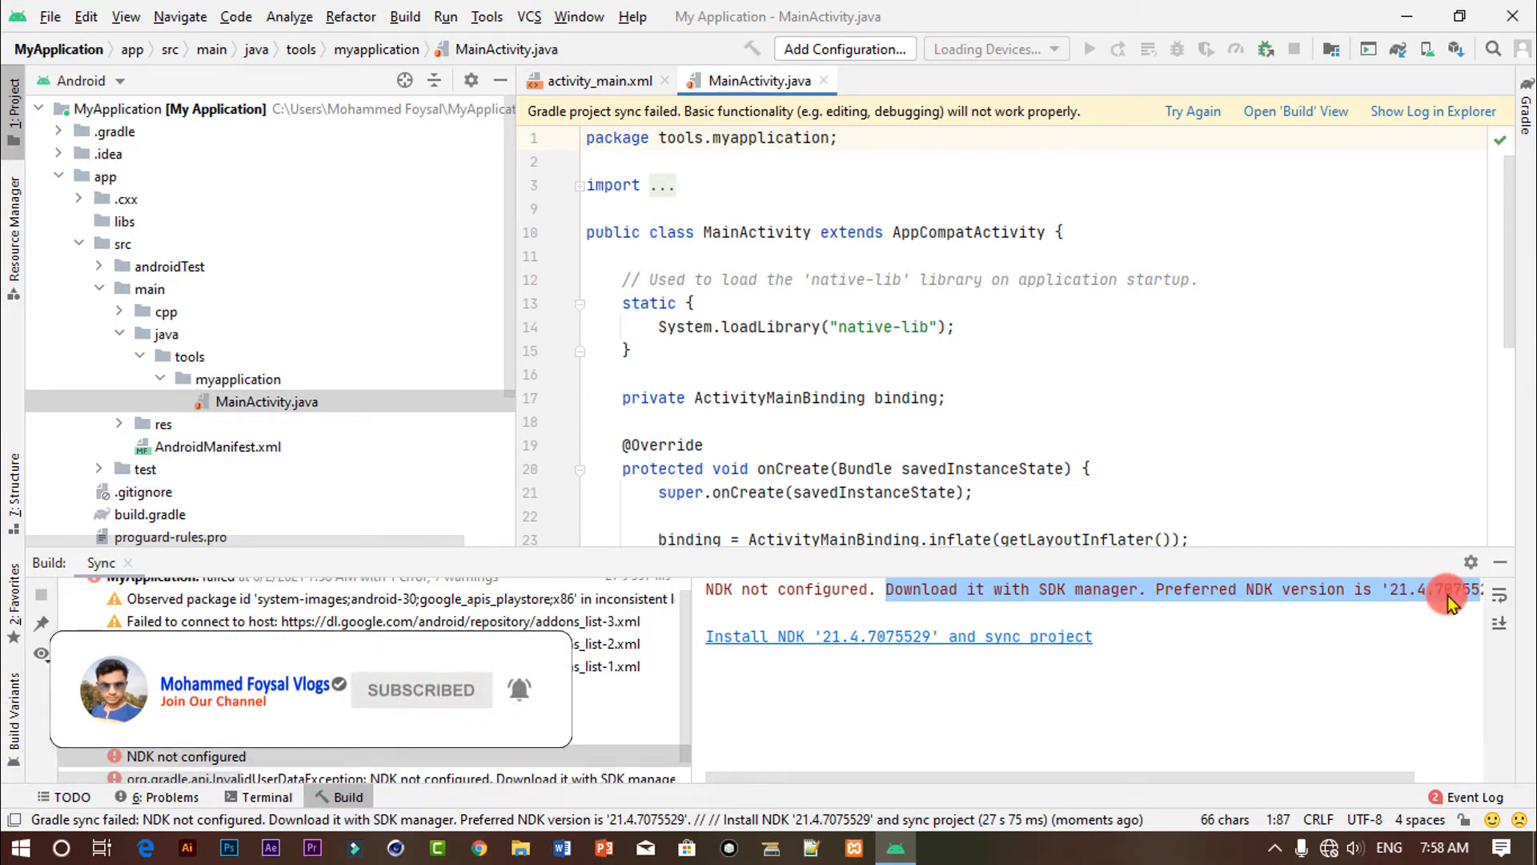
click(1131, 632)
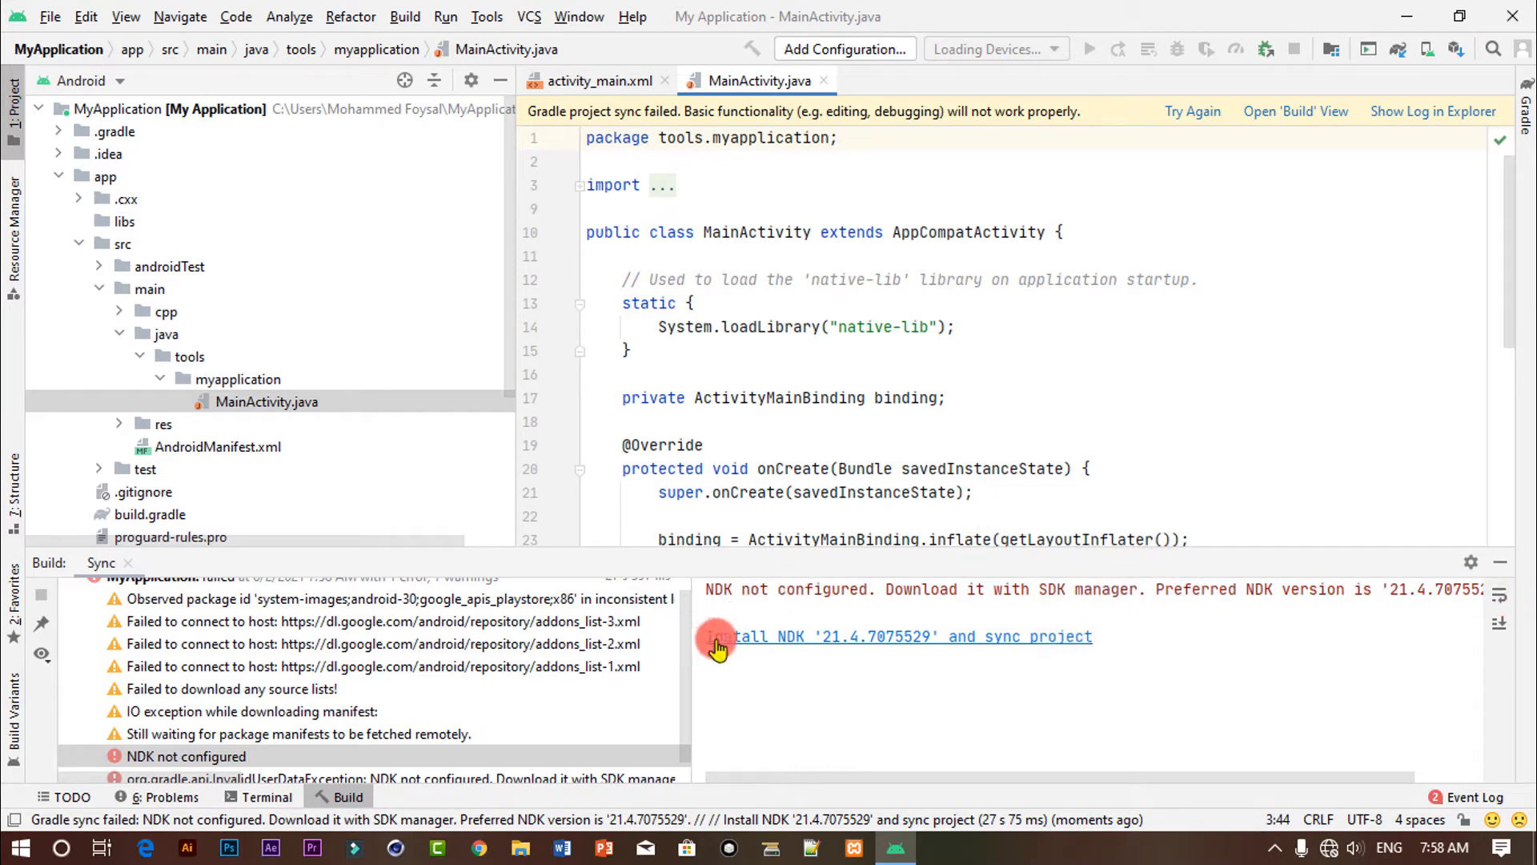
drag(759, 637, 881, 639)
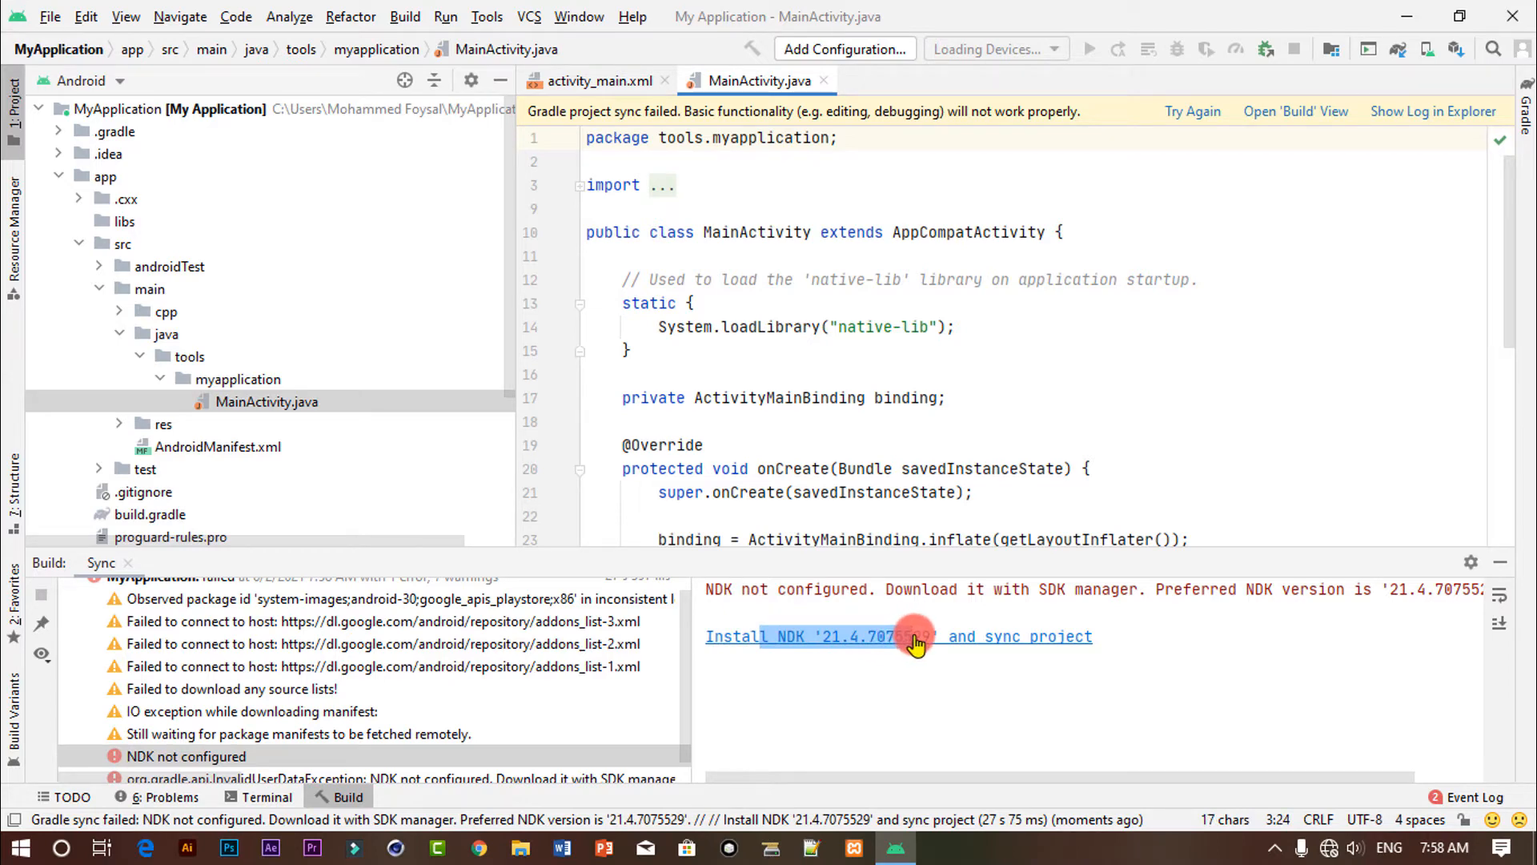
drag(922, 637, 1003, 636)
click(1130, 630)
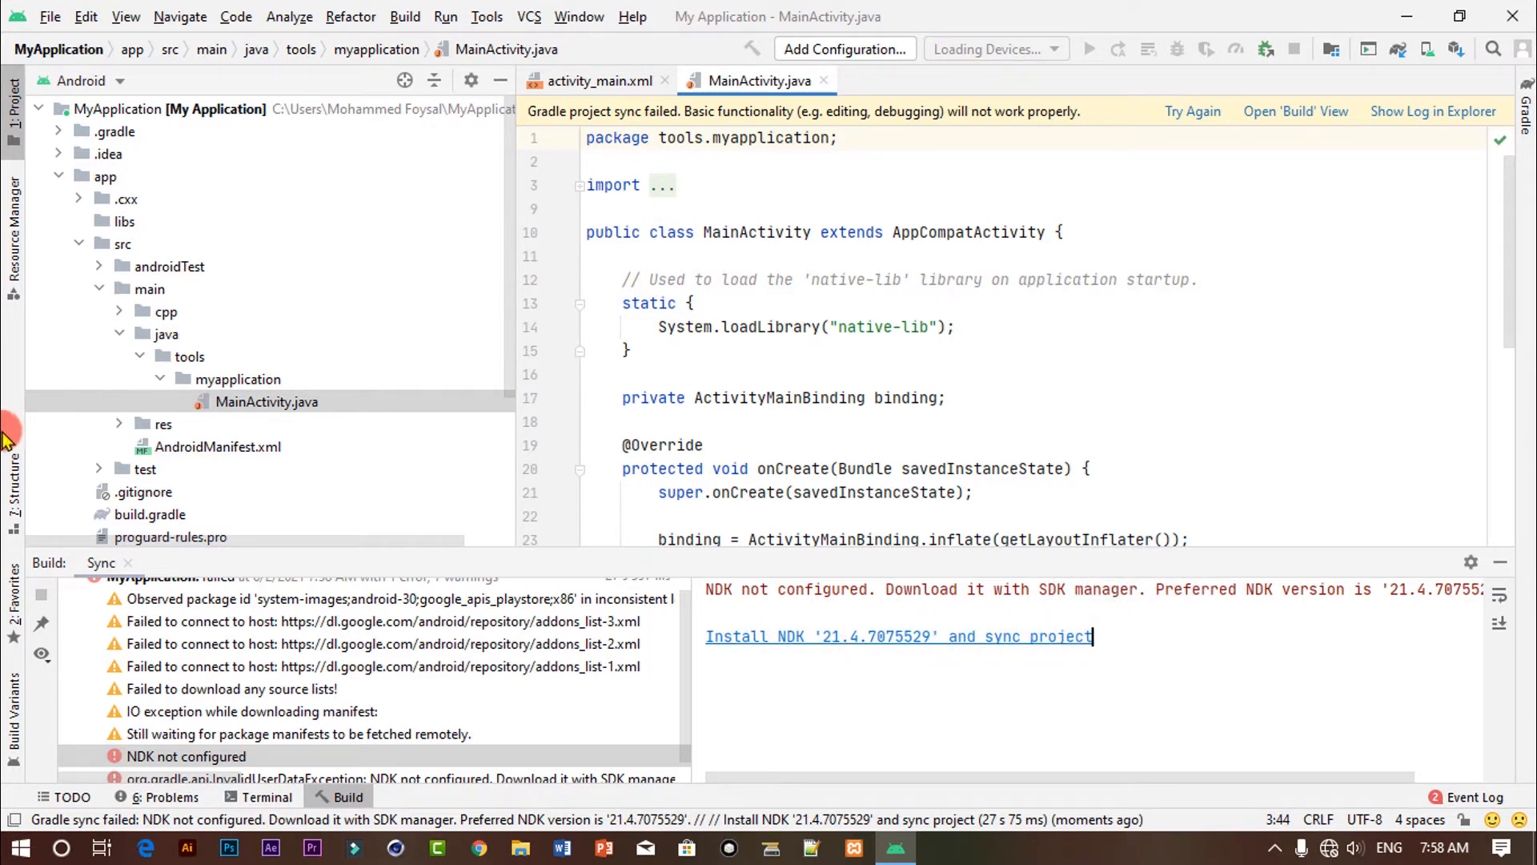
click(961, 661)
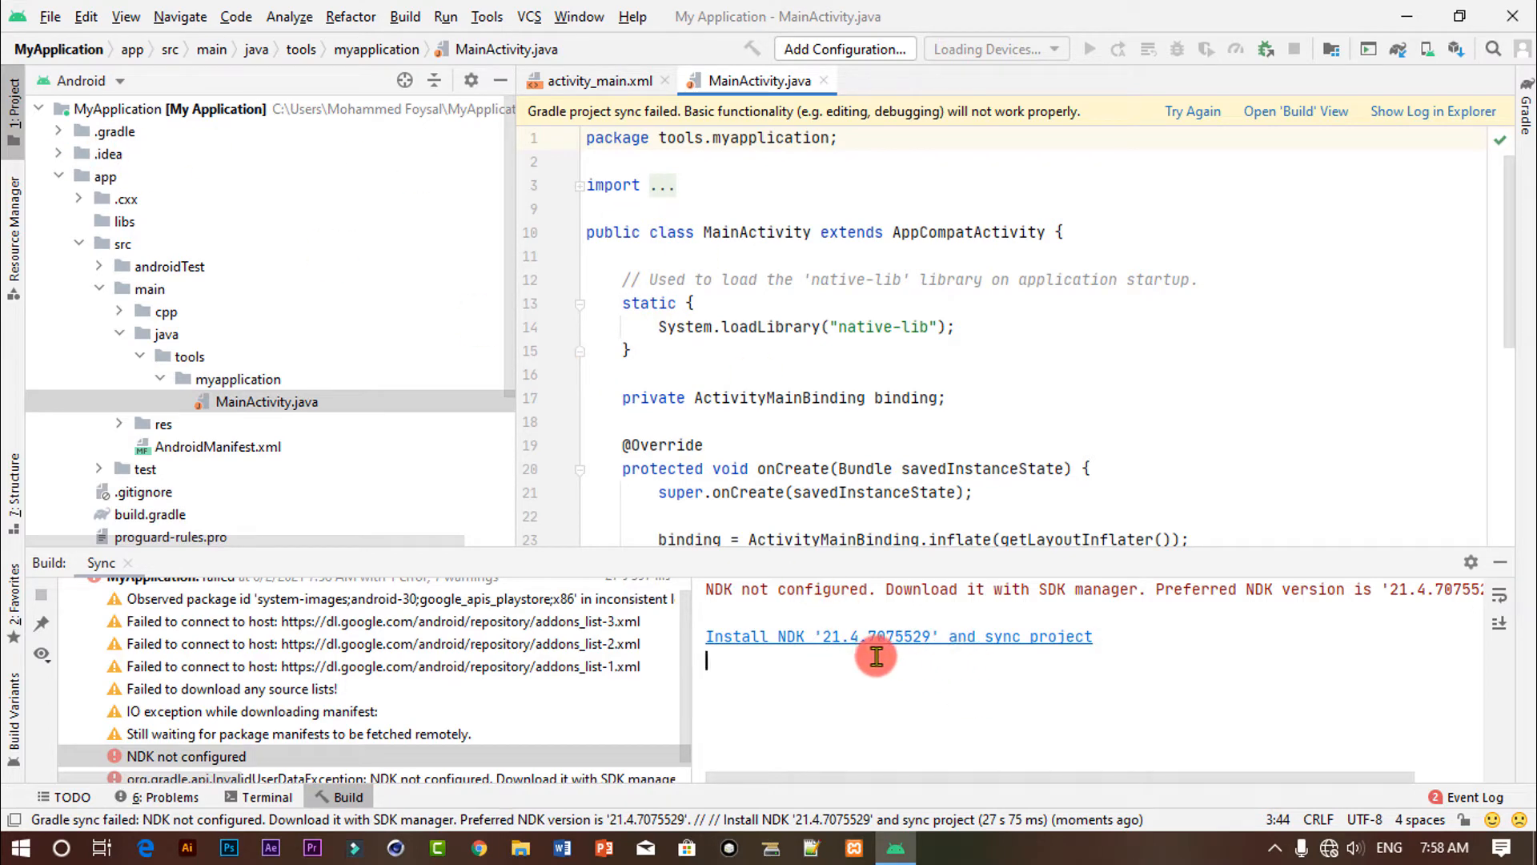
Step: Try to install NDK 21.4.7075529 from the sync output, and retry the Gradle sync
triple_click(957, 639)
triple_click(932, 639)
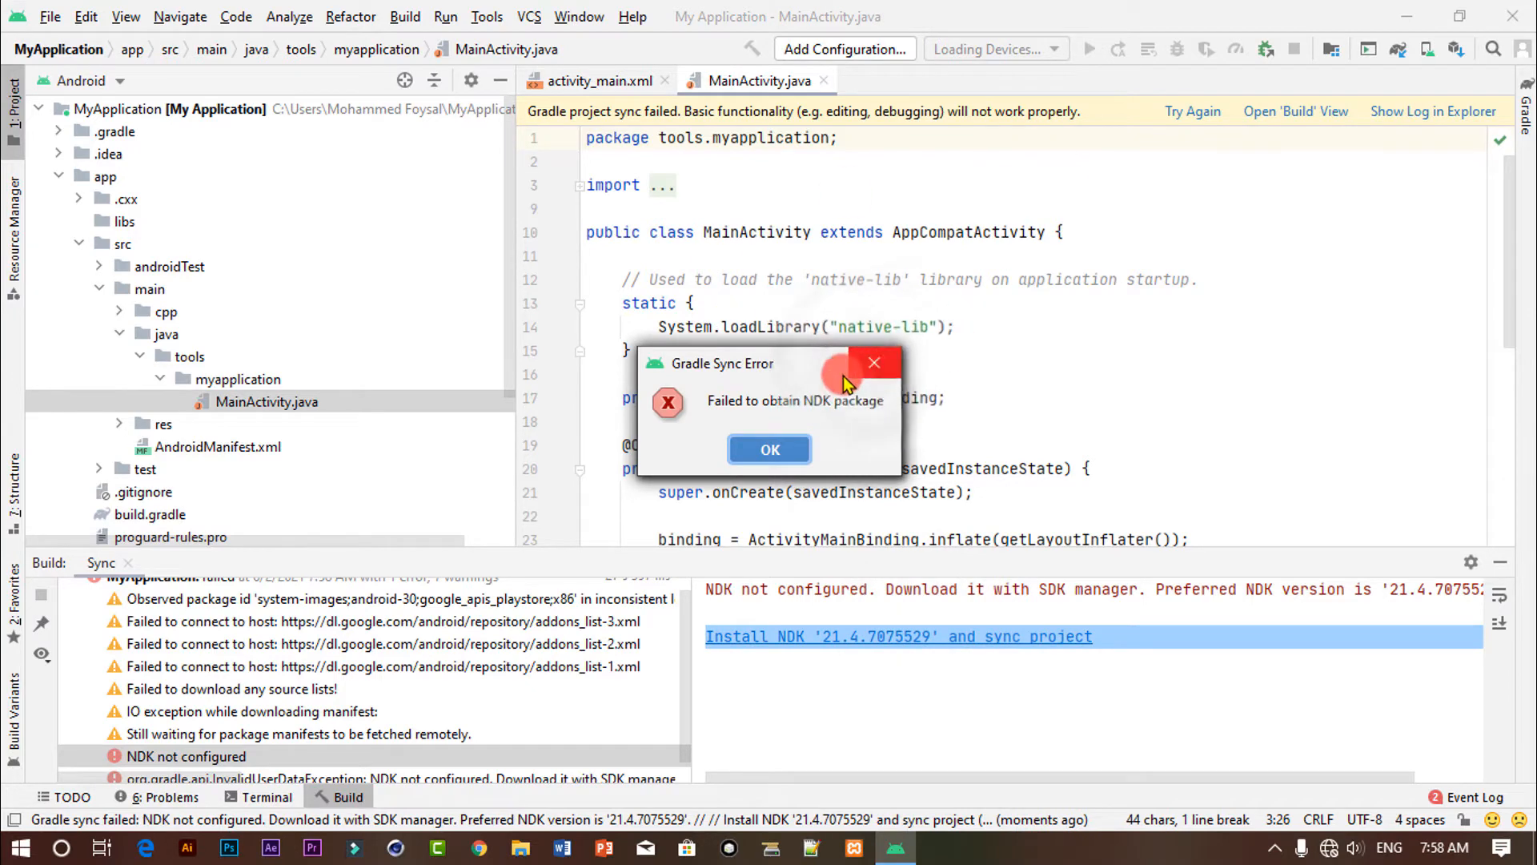
click(760, 446)
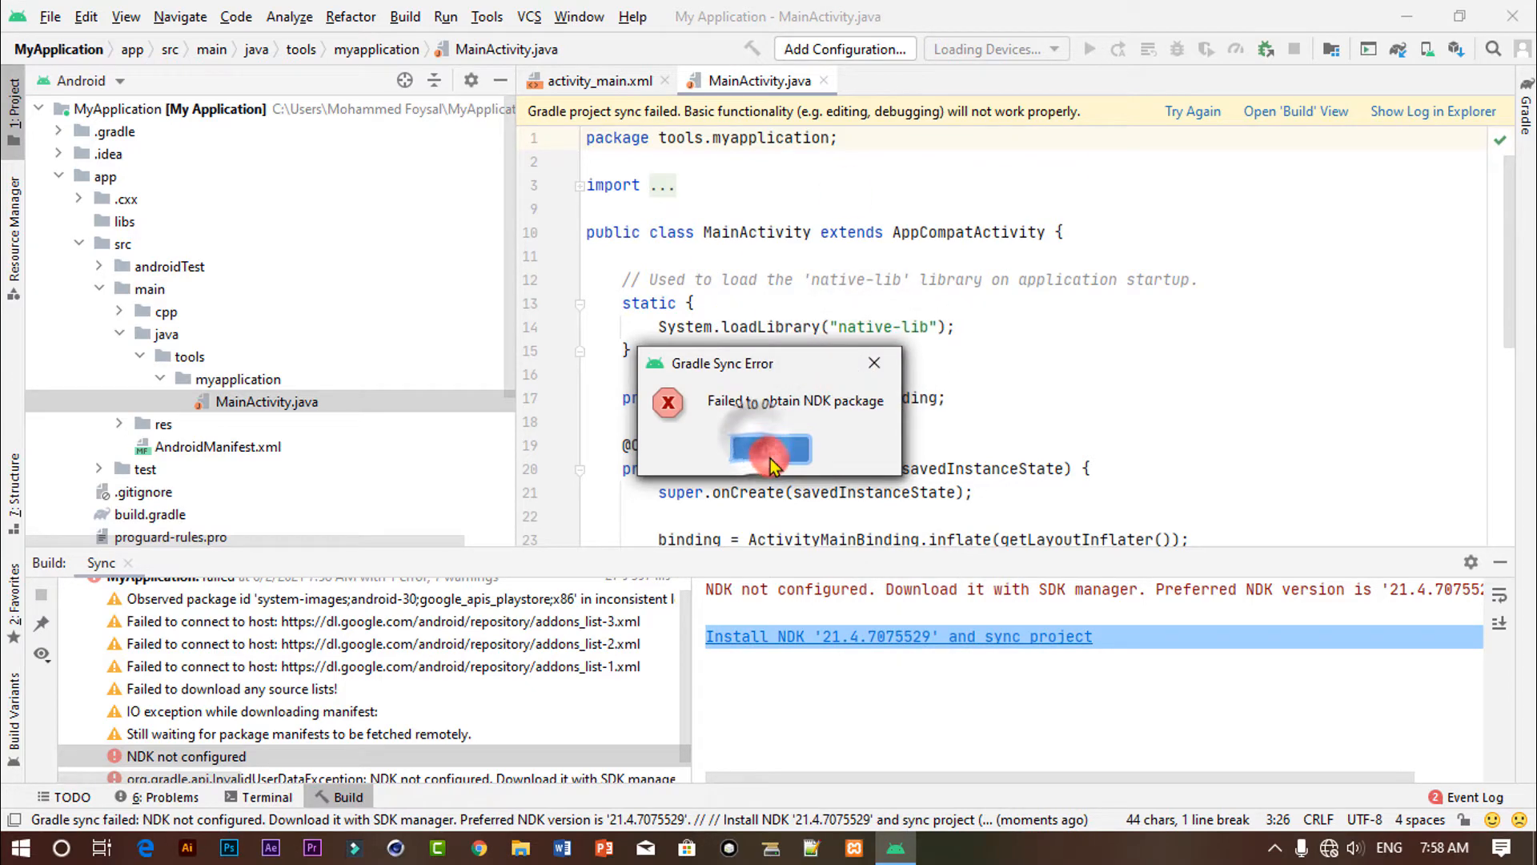
click(877, 366)
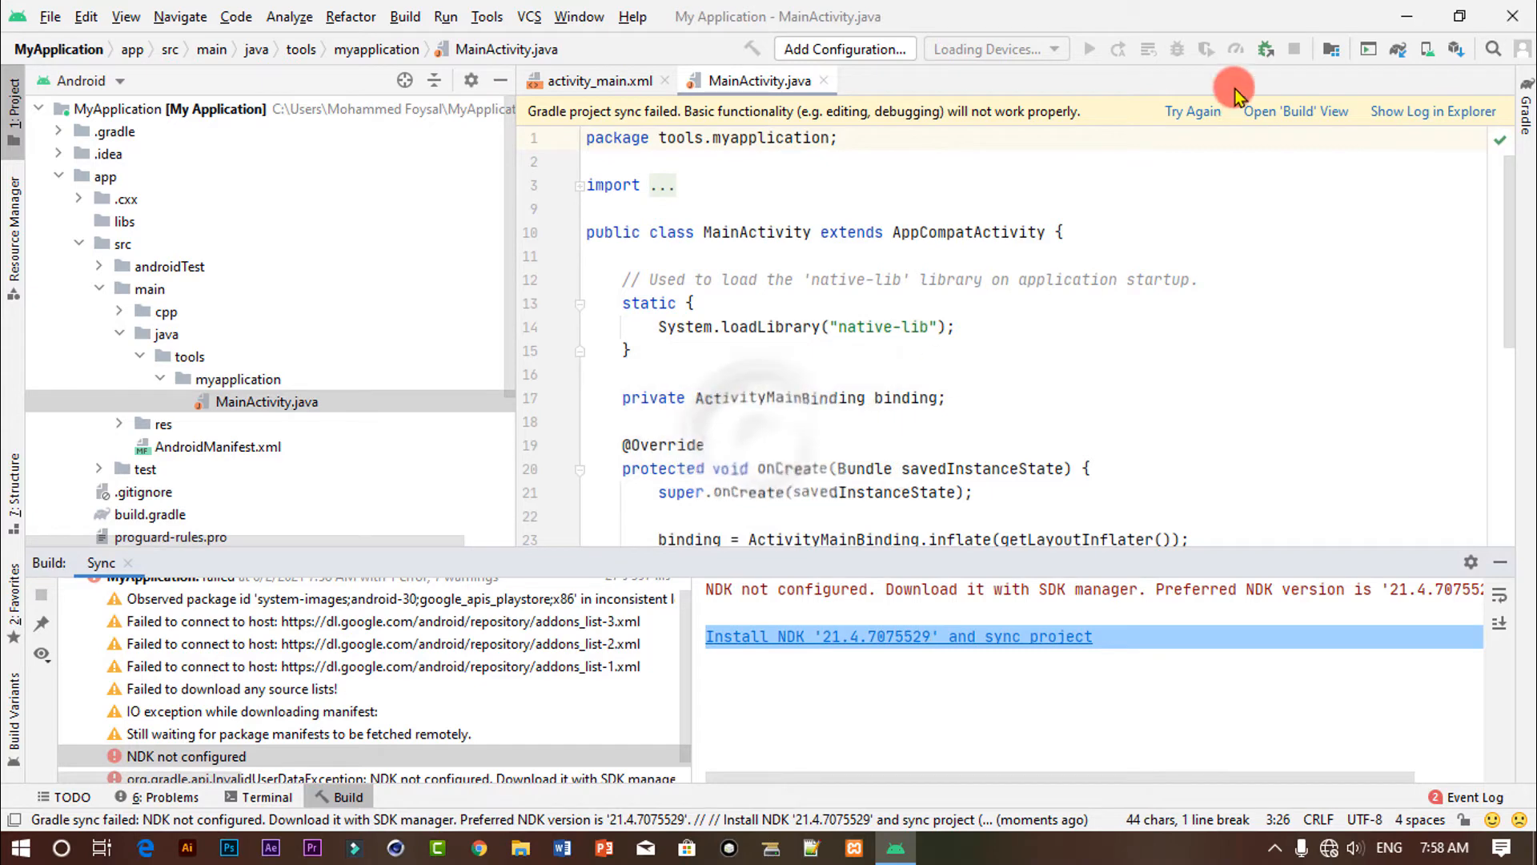
click(1192, 110)
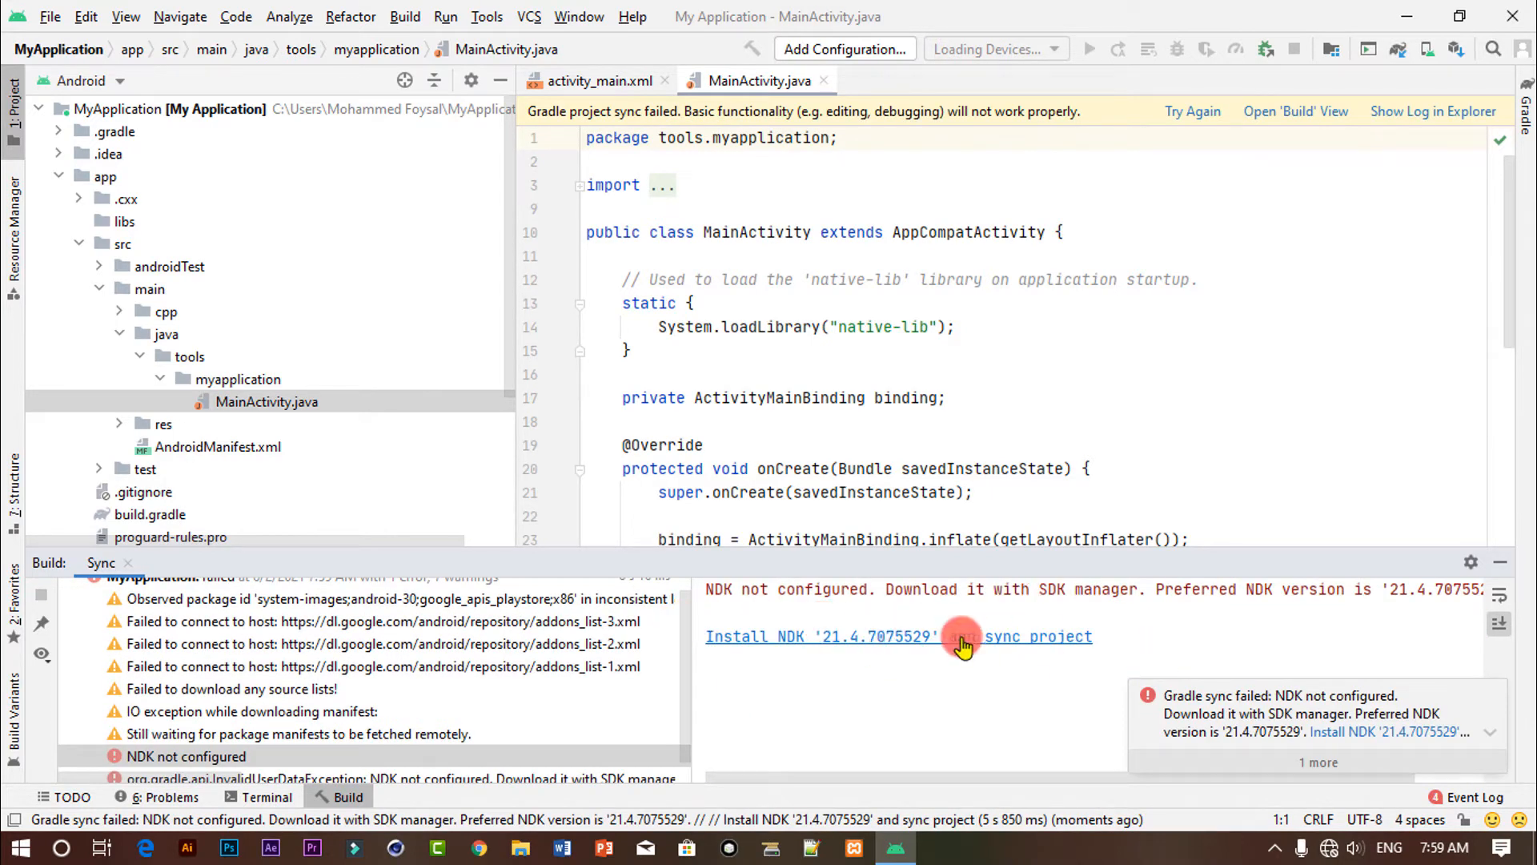
click(809, 646)
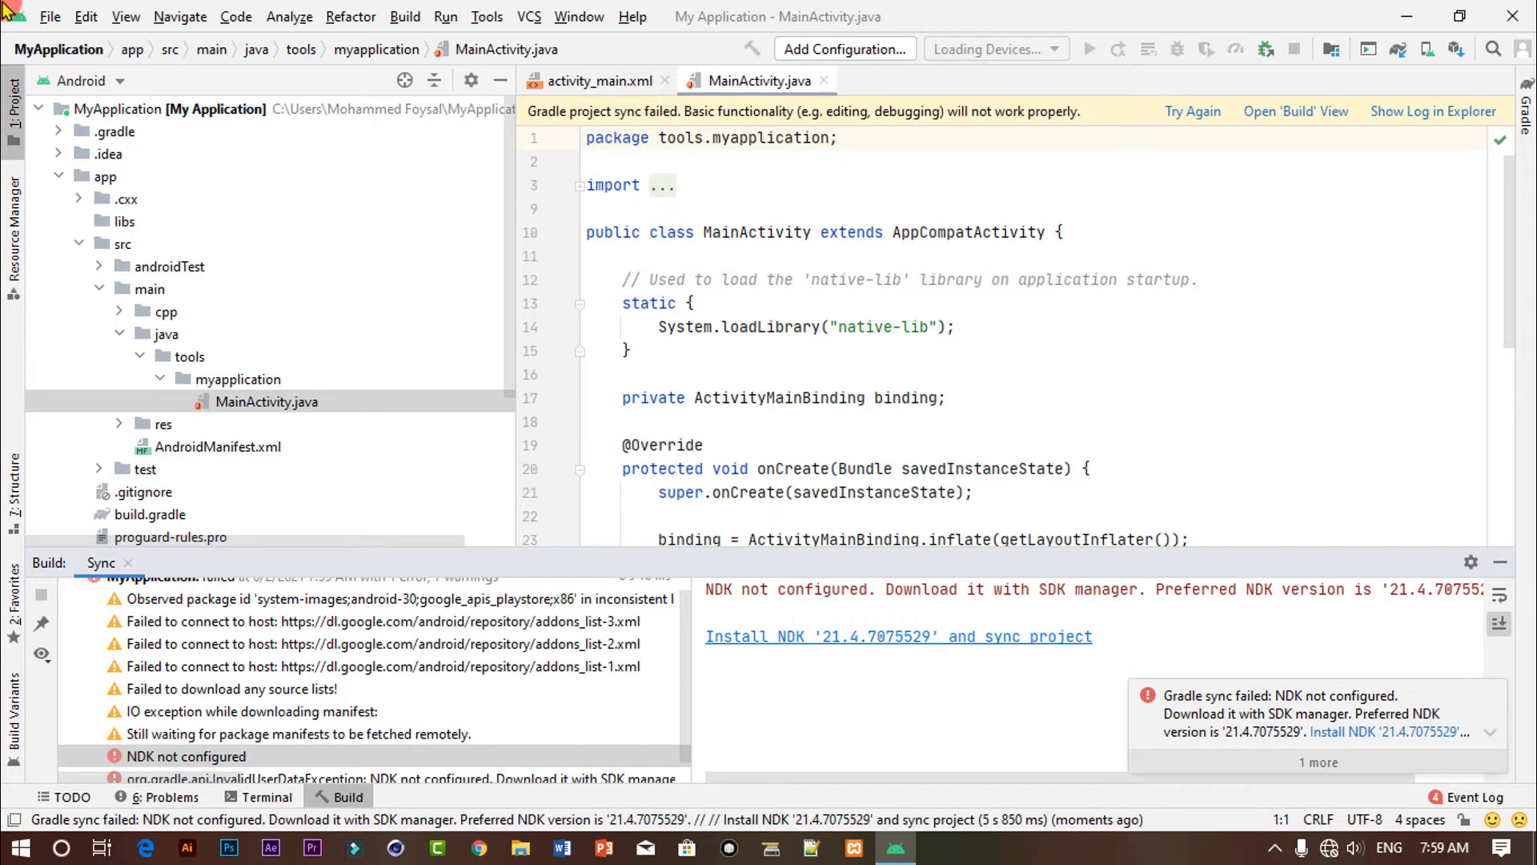
Step: Close the project and remove My Application from the recent projects list
click(55, 23)
click(80, 144)
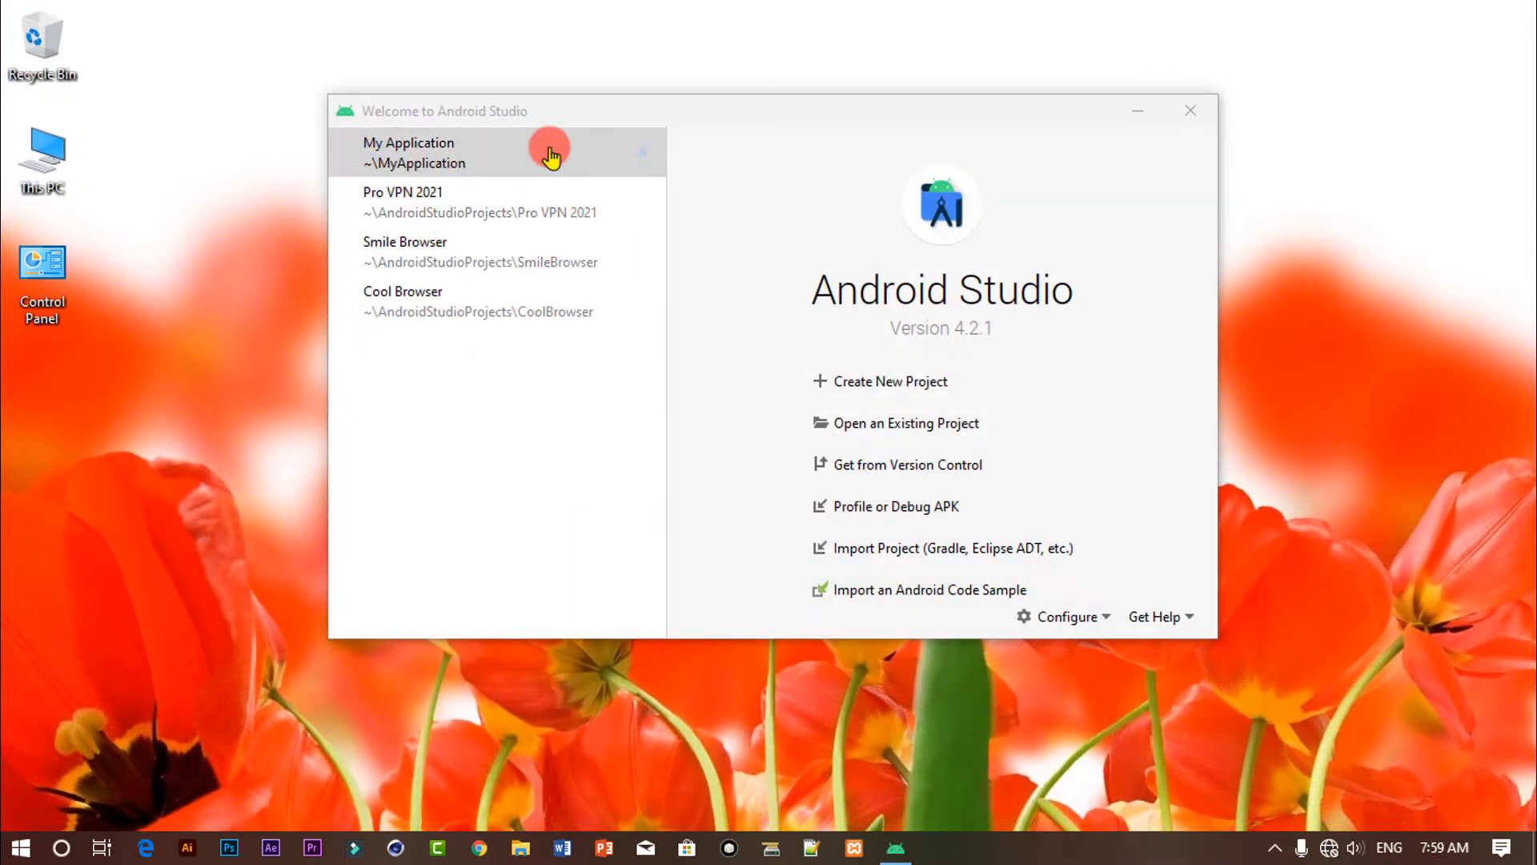
click(644, 152)
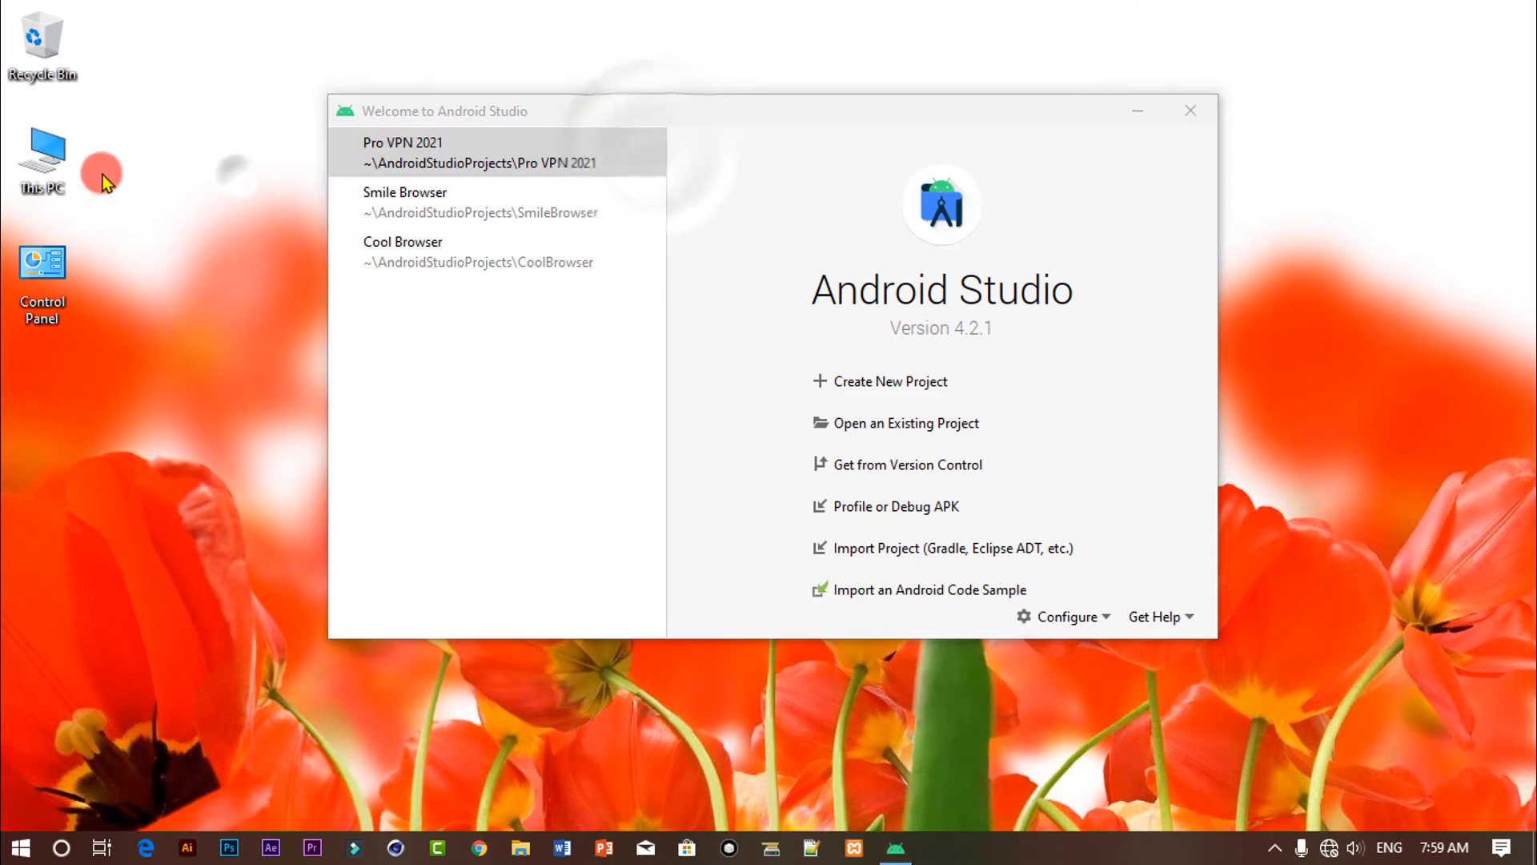
Step: Switch to File Explorer, open D:\Software\Android Studio Idm and locate the android-ndk-r21e-windows-x86_64 archive
double_click(55, 174)
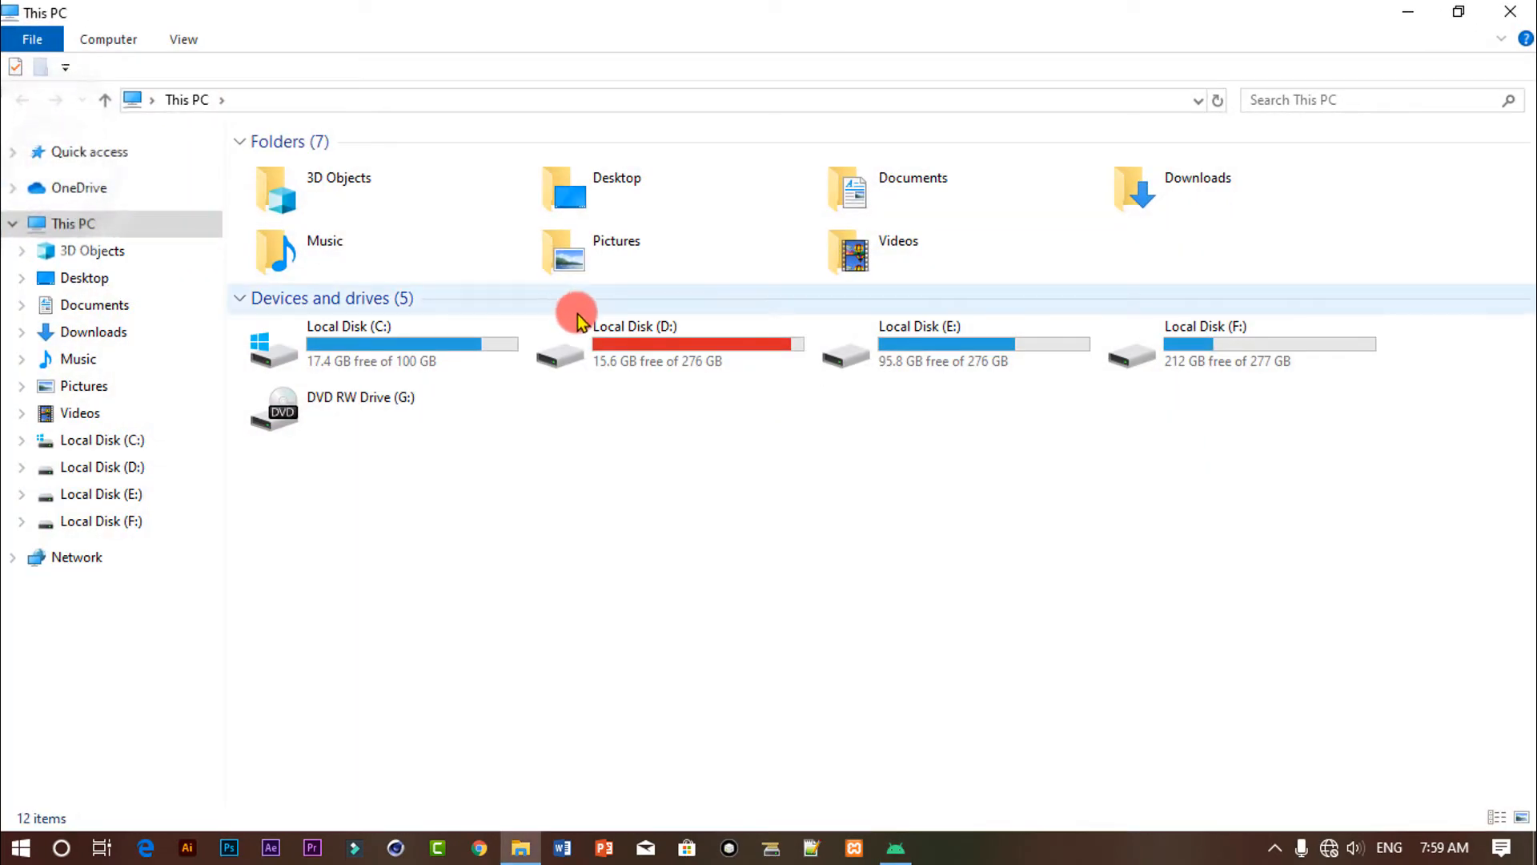
double_click(713, 370)
double_click(340, 359)
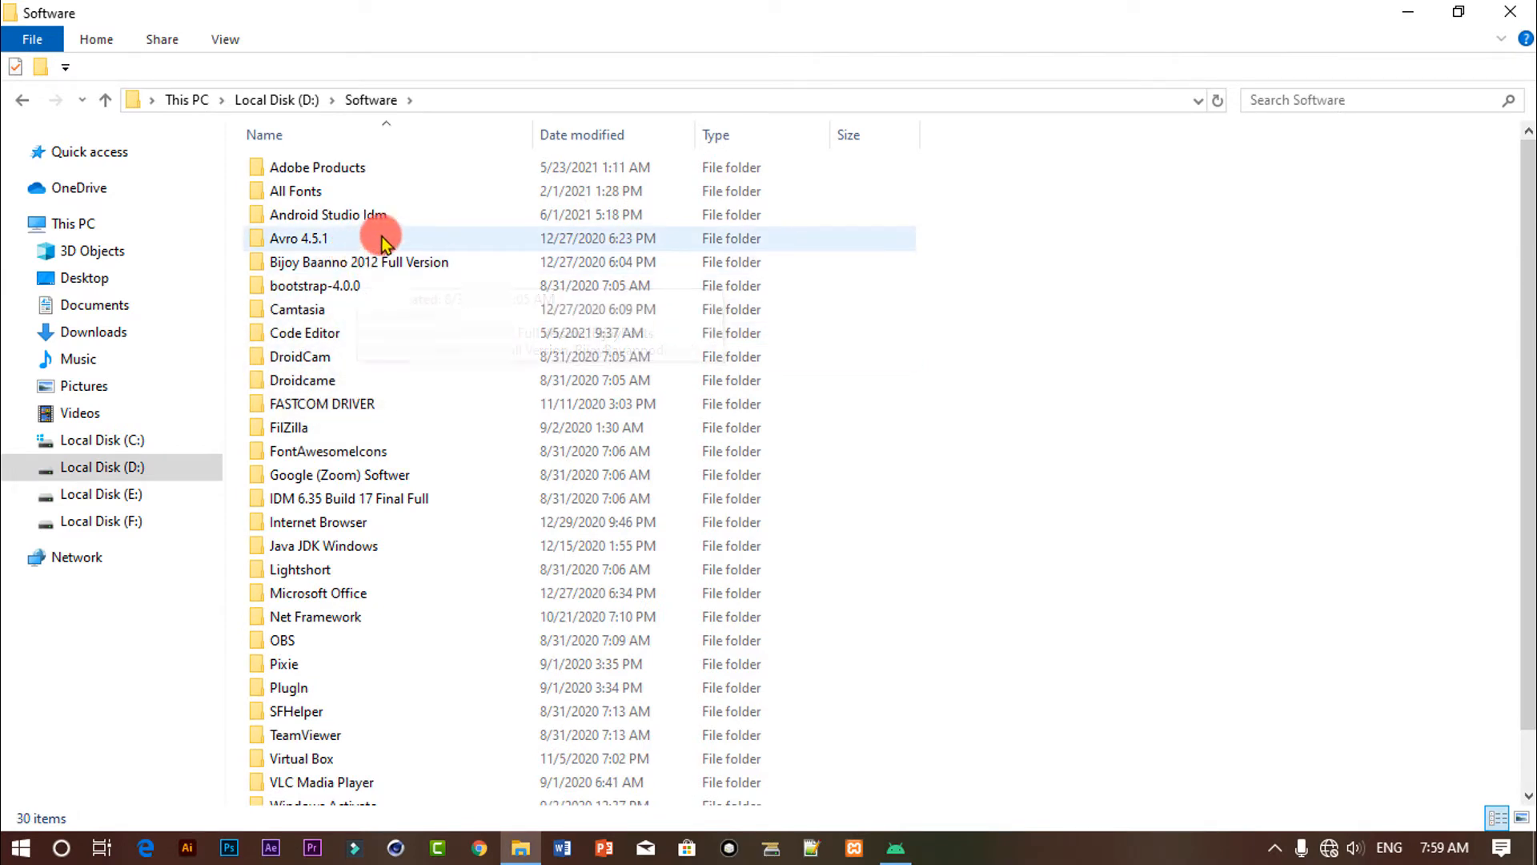
double_click(372, 218)
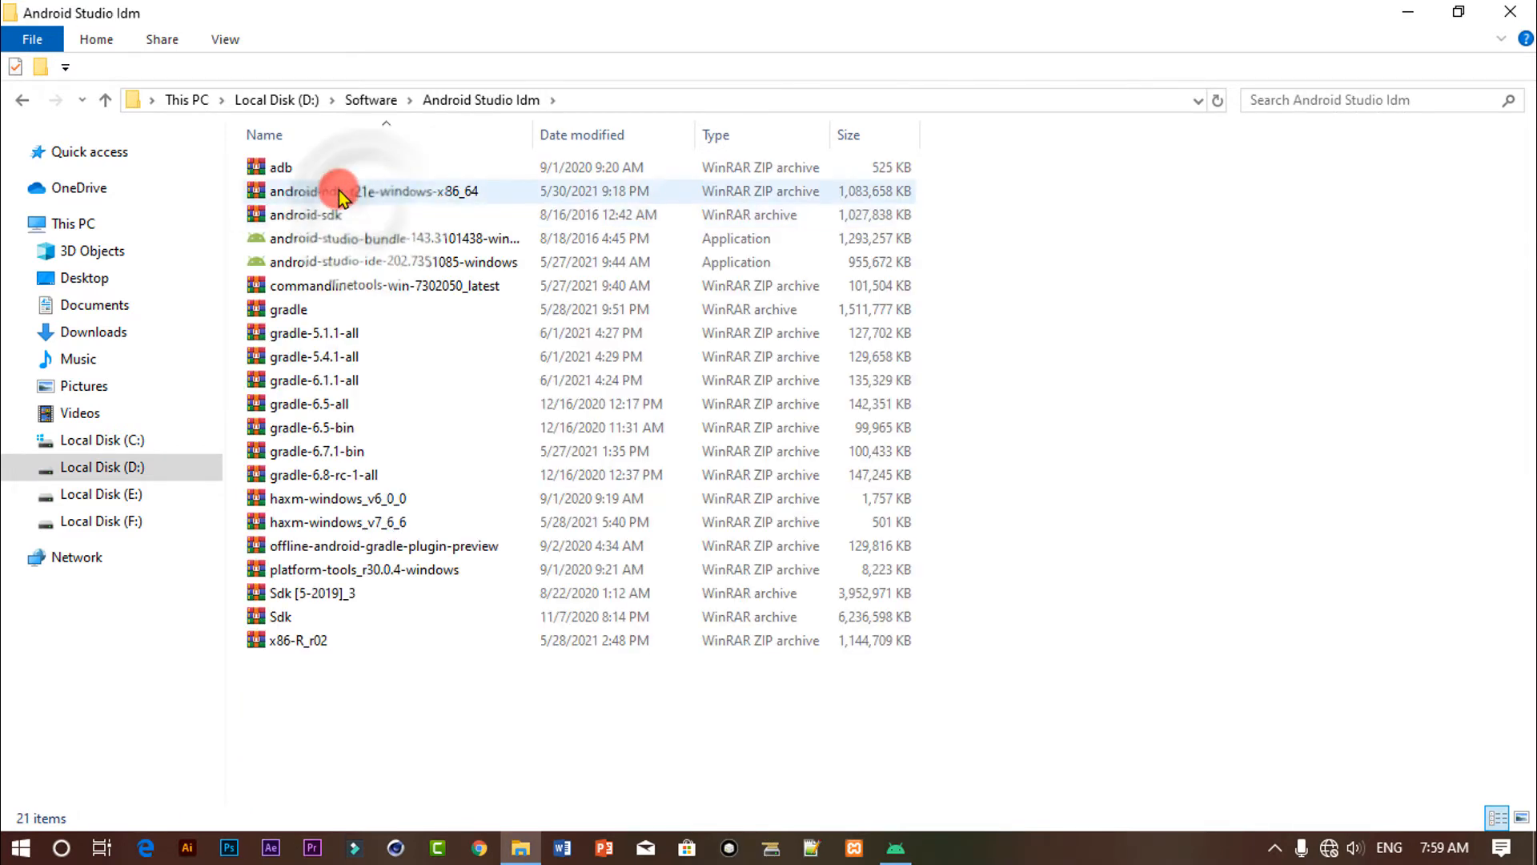
click(419, 194)
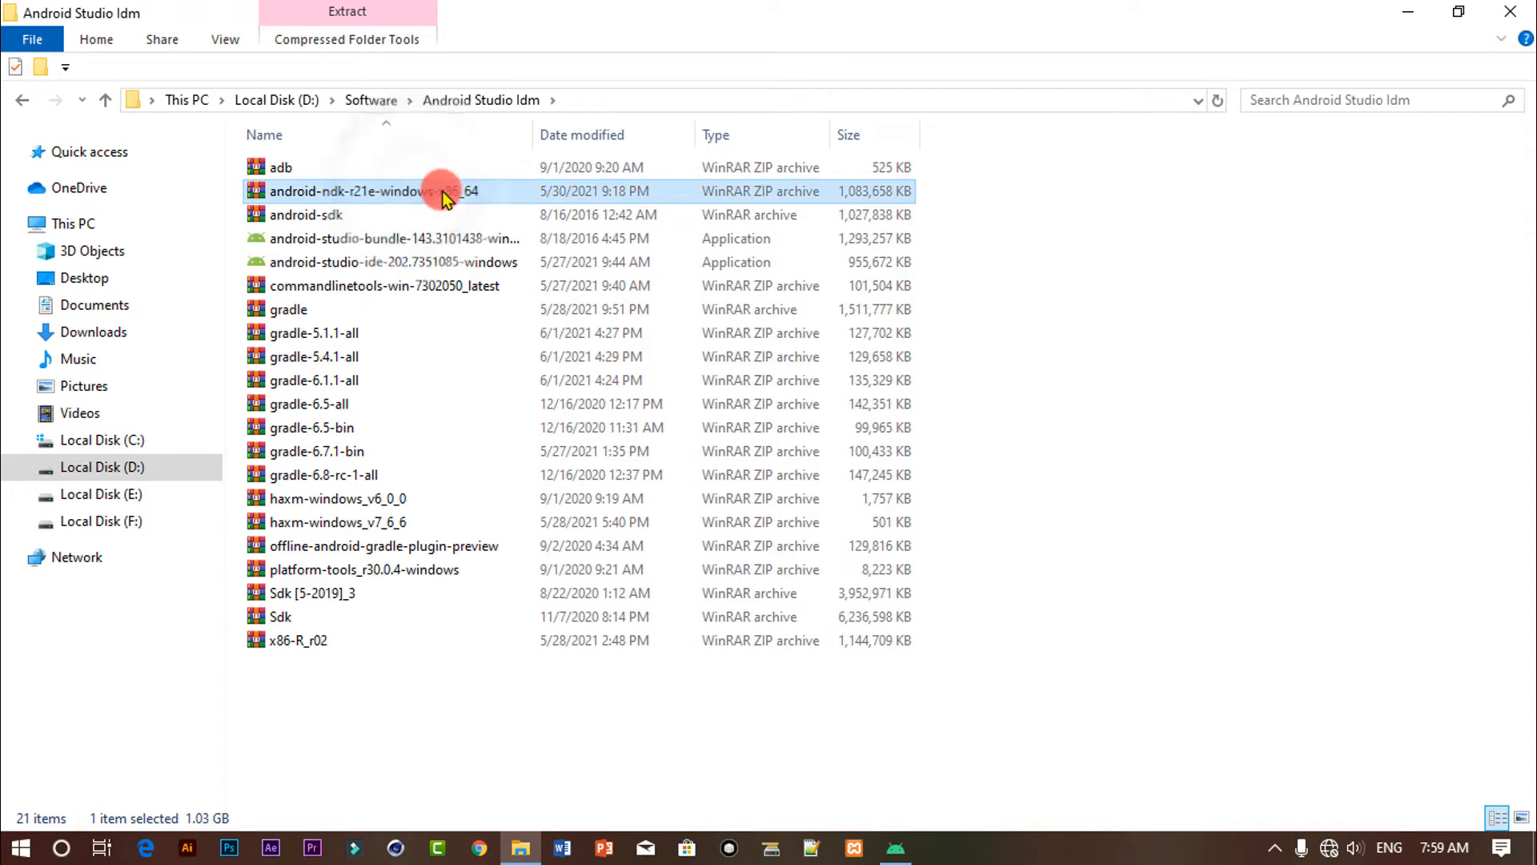
click(1093, 226)
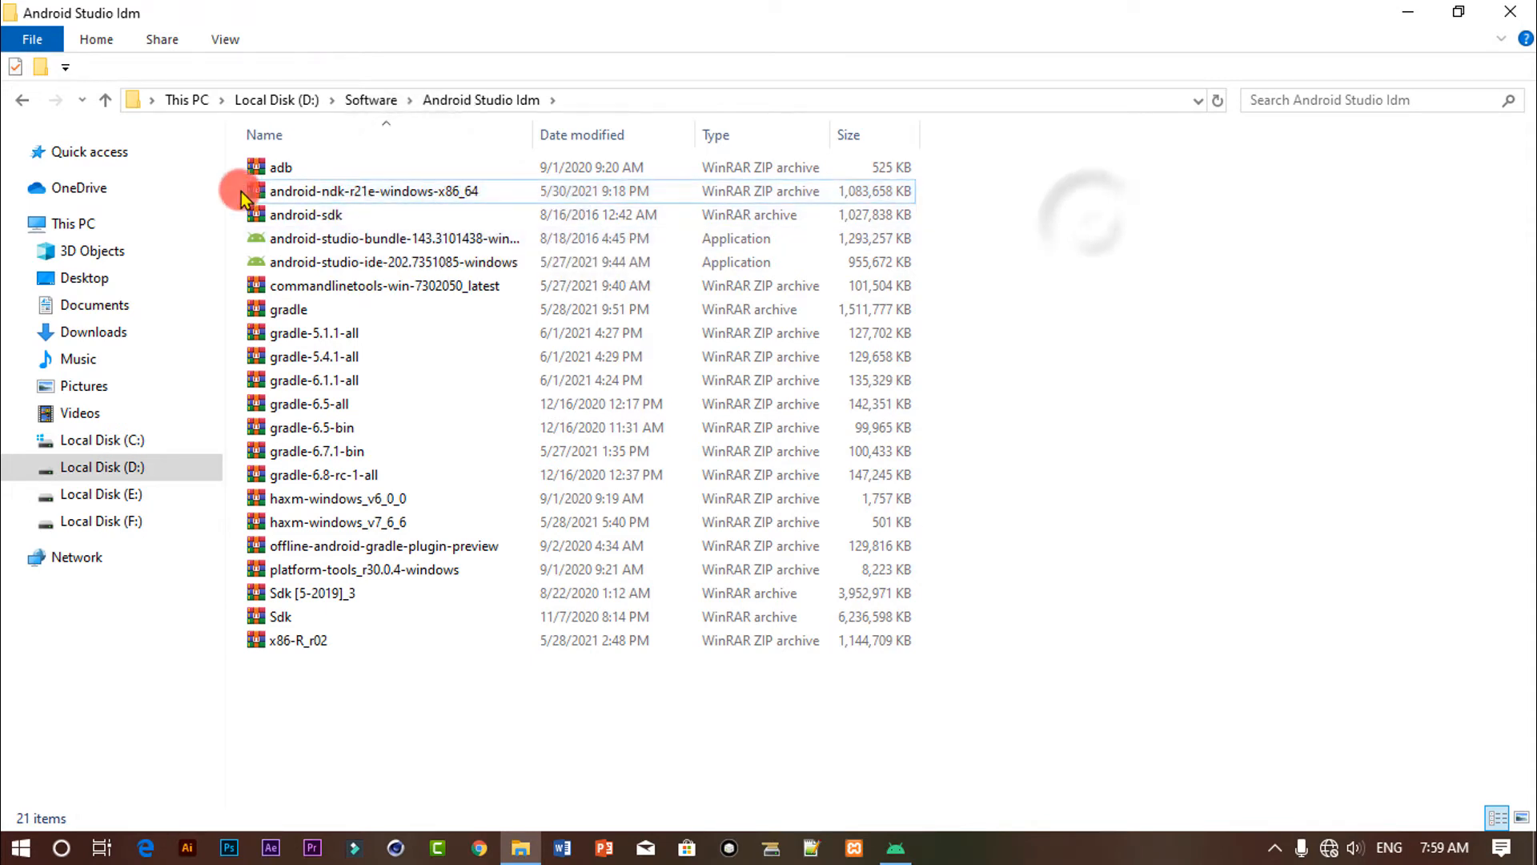
Step: Set the folder options to show hidden files, folders and drives and to stop hiding extensions for known file types
click(234, 35)
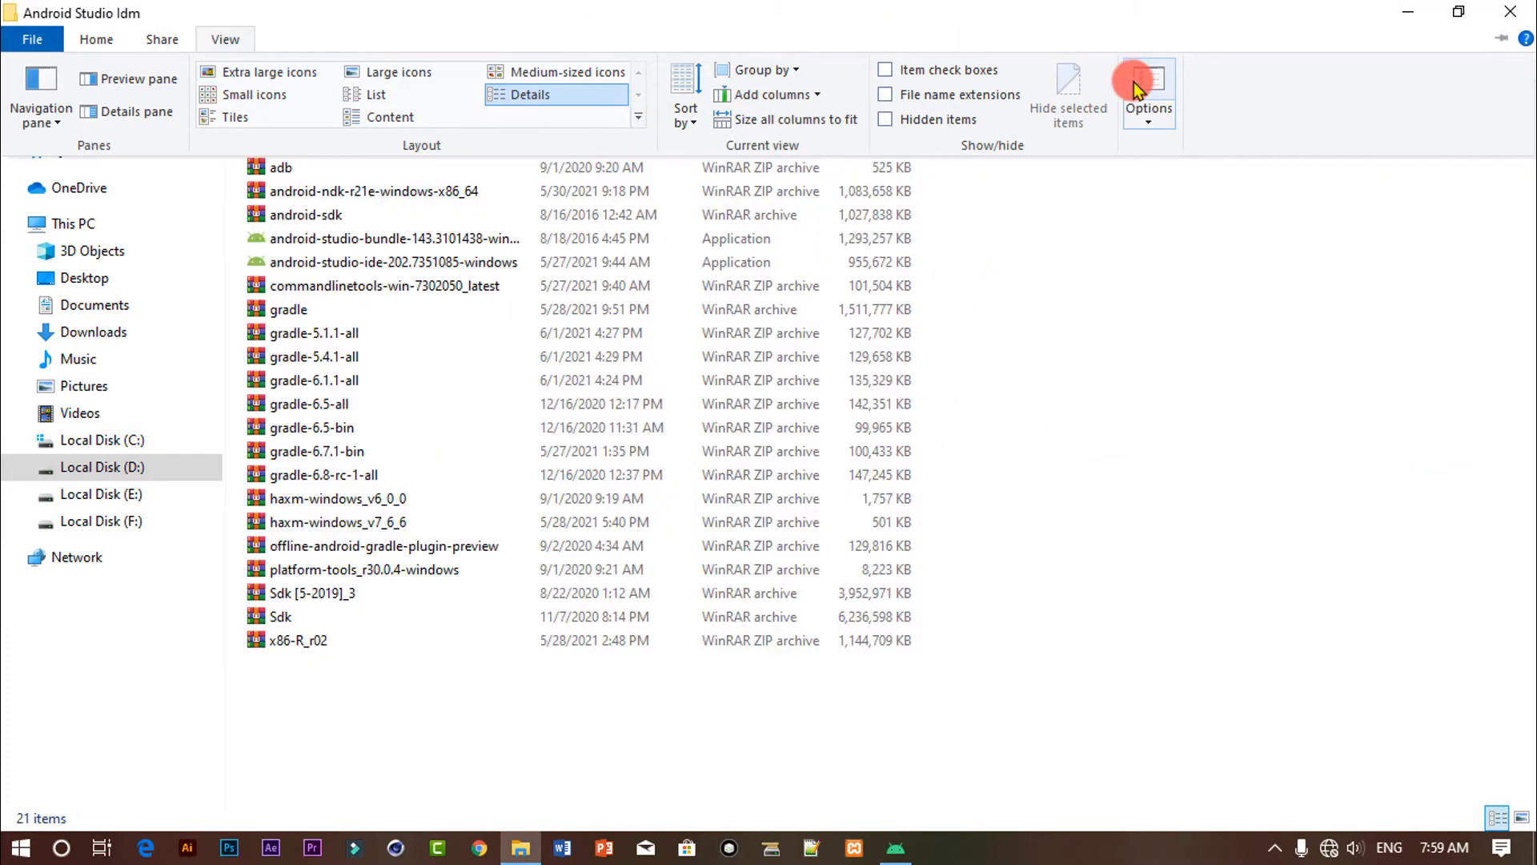
click(1134, 82)
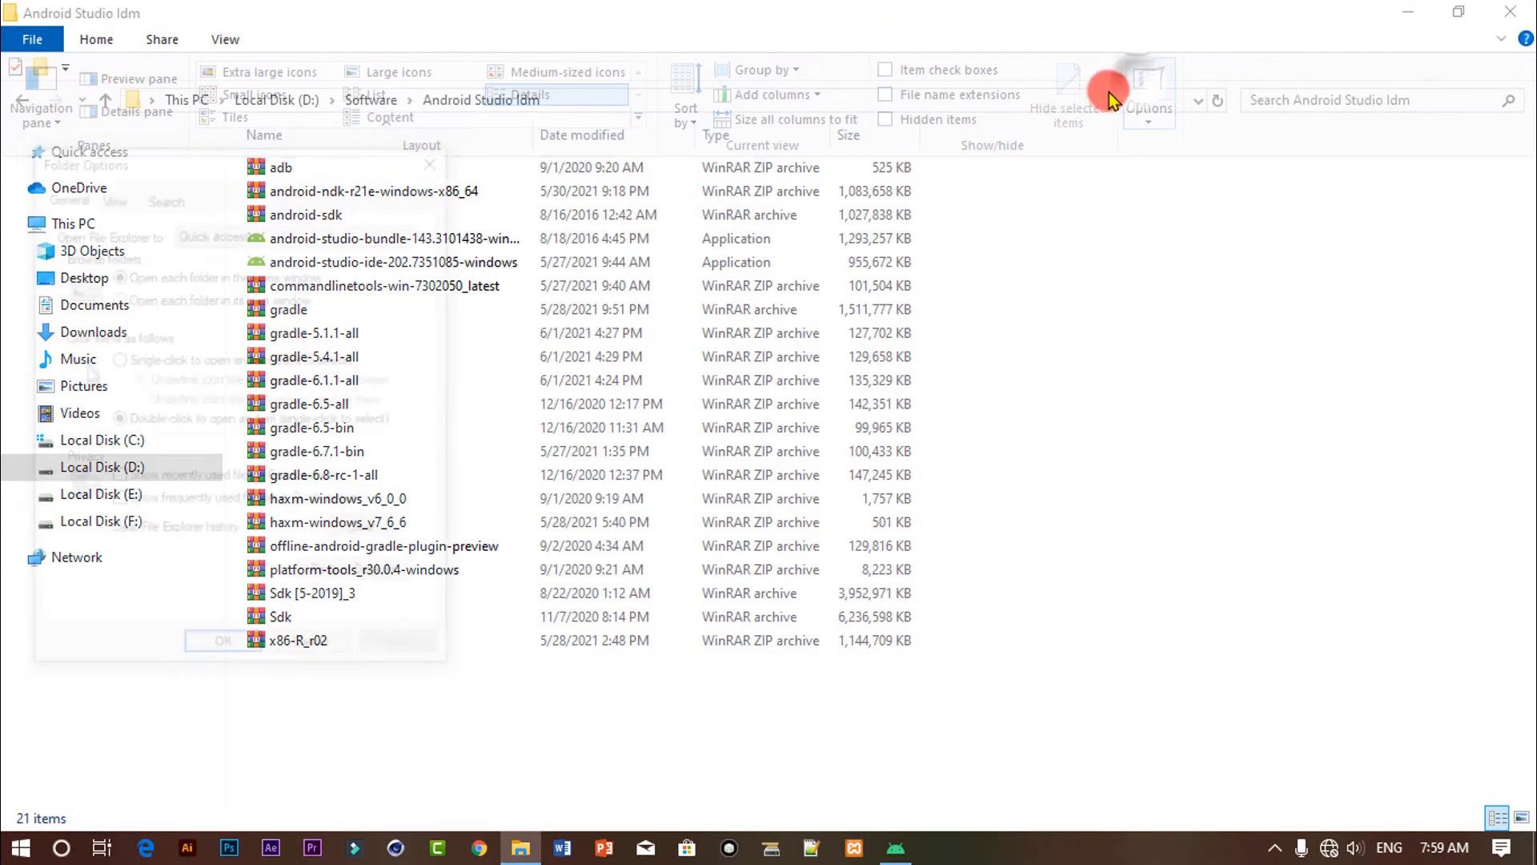
click(113, 195)
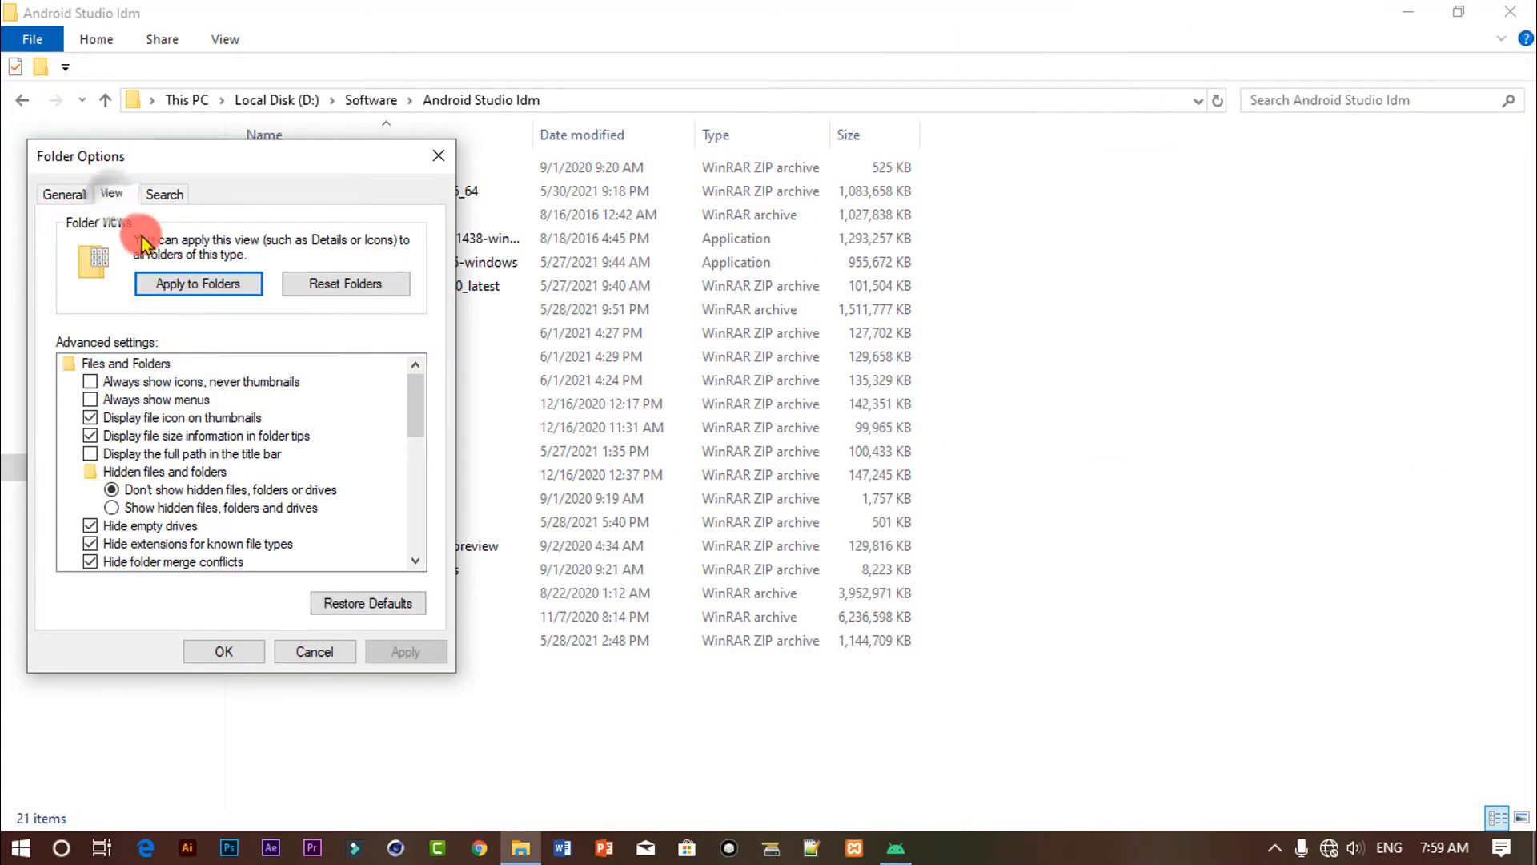
scroll(120, 404, down, 2)
scroll(115, 415, up, 1)
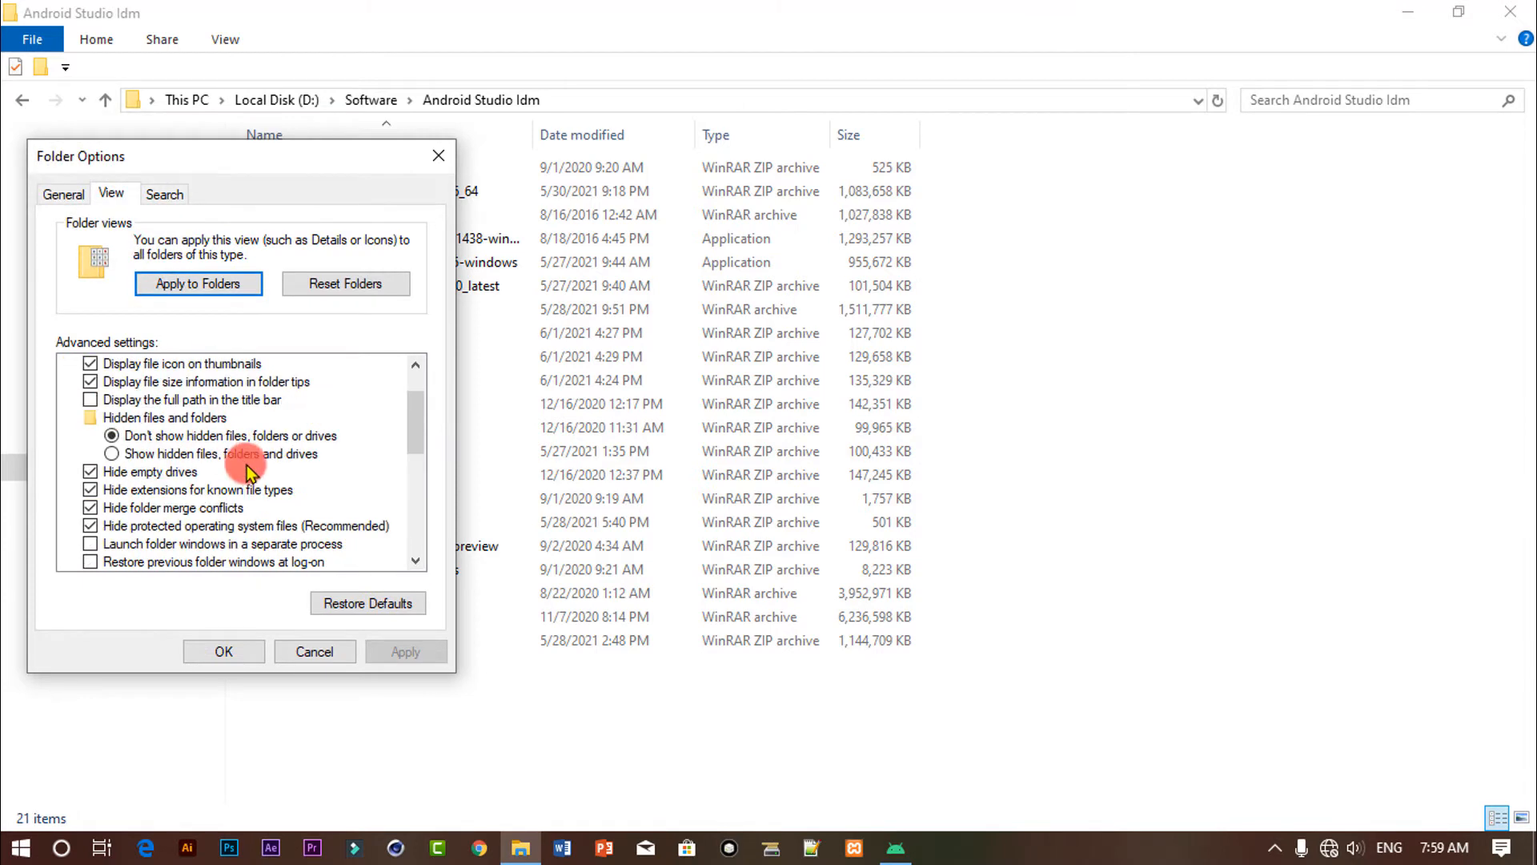
click(132, 453)
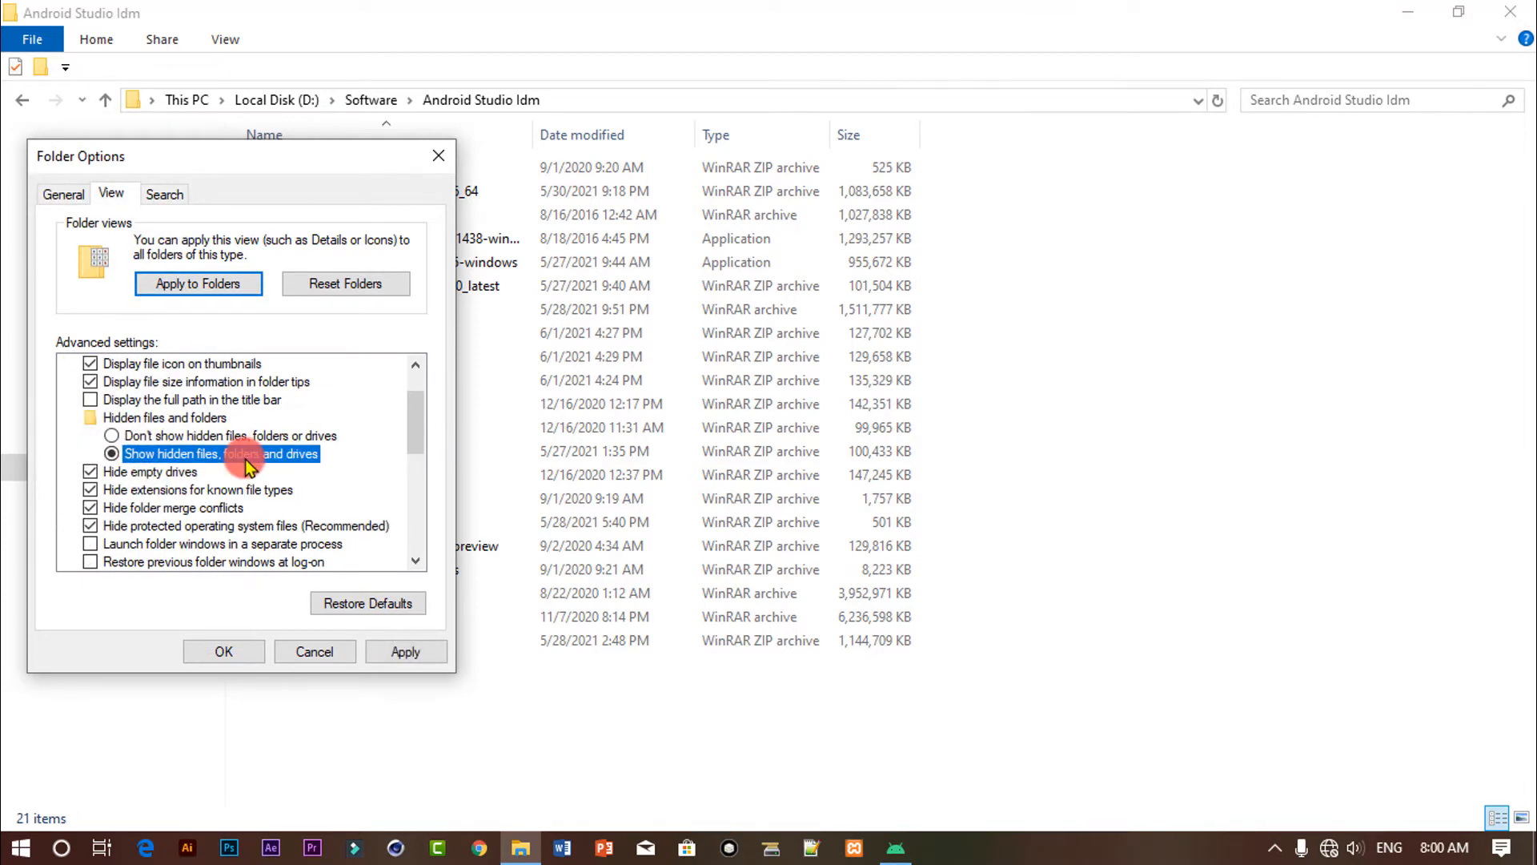
click(89, 490)
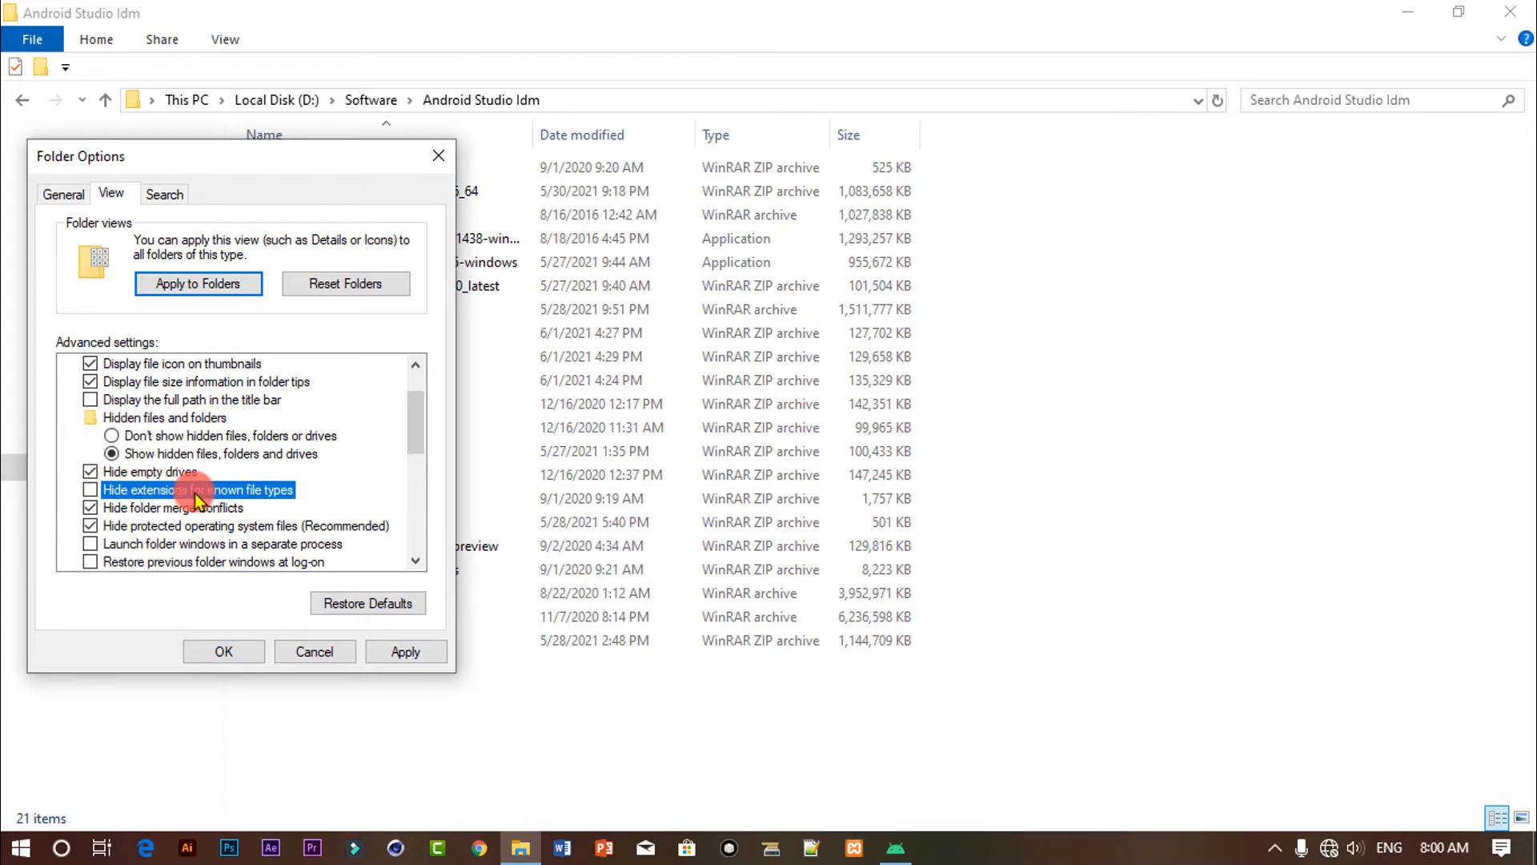
click(238, 655)
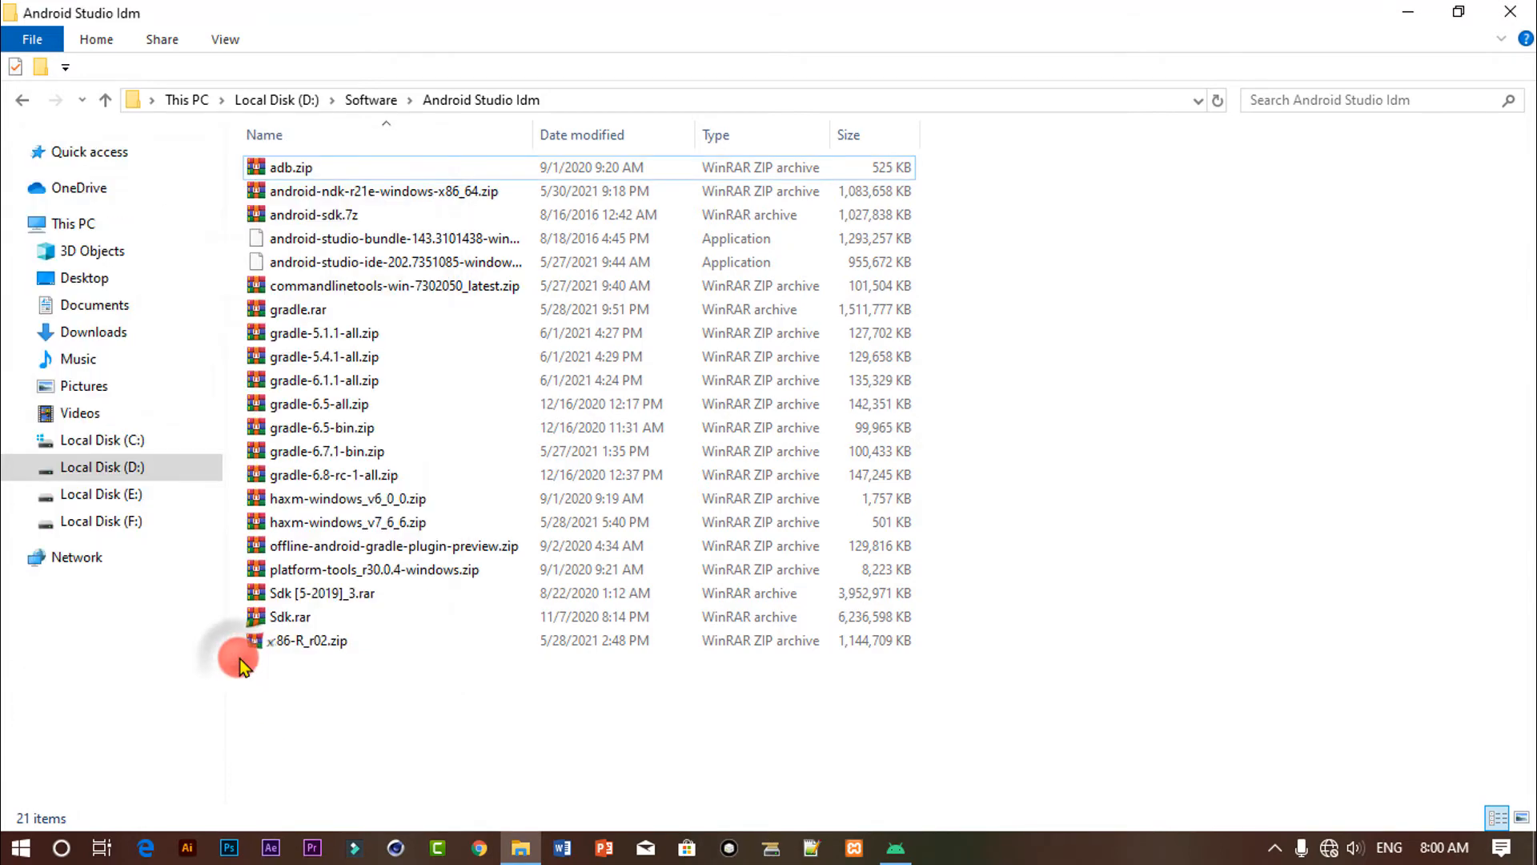
Step: Open android-ndk-r21e-windows-x86_64.zip, check the contents of its android-ndk-r21e folder, and select that folder in the archive
click(386, 190)
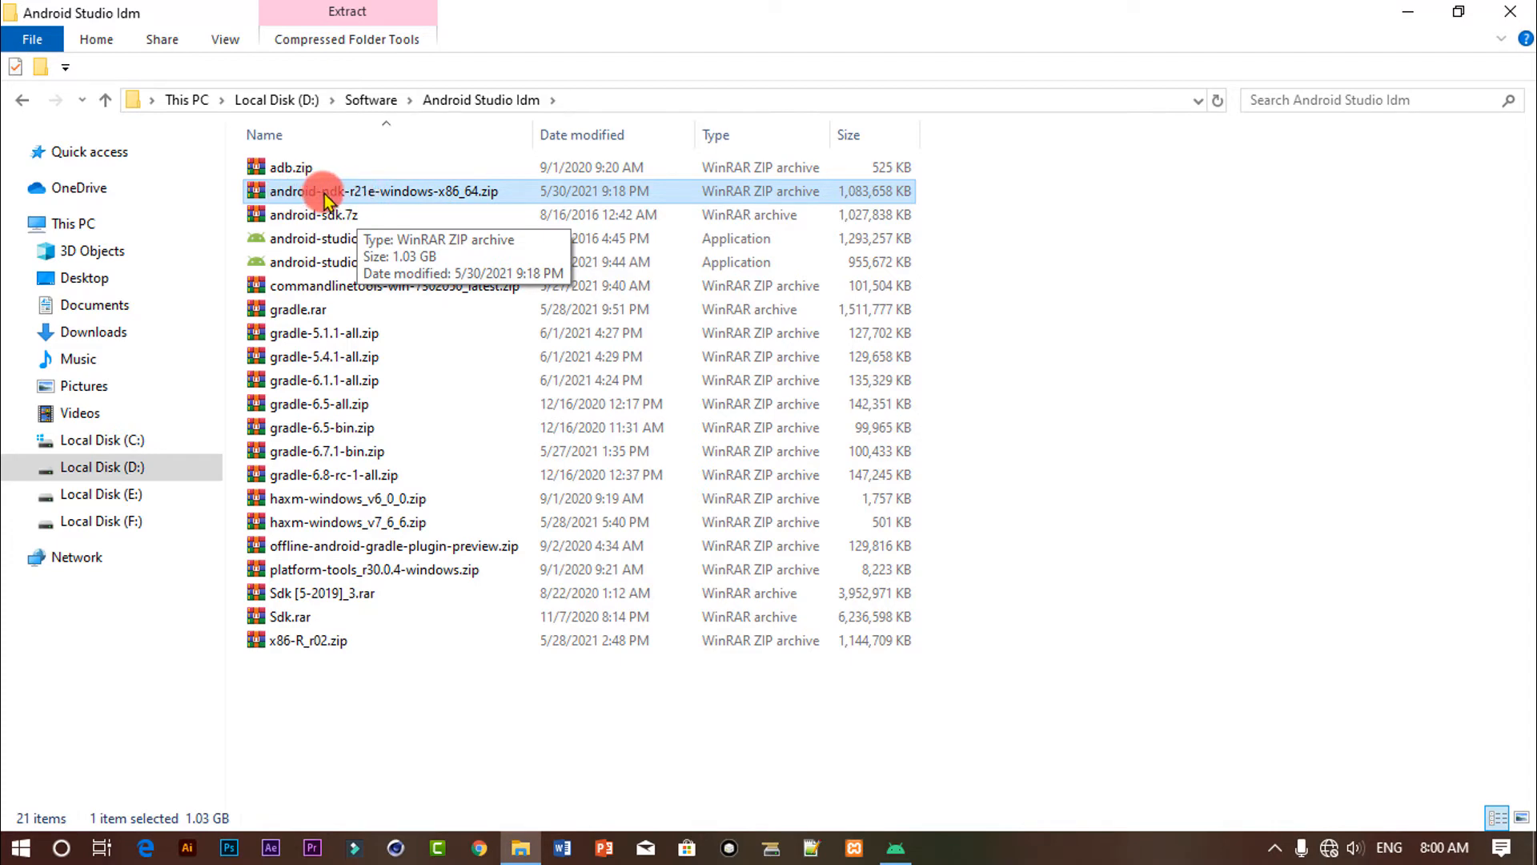
double_click(360, 196)
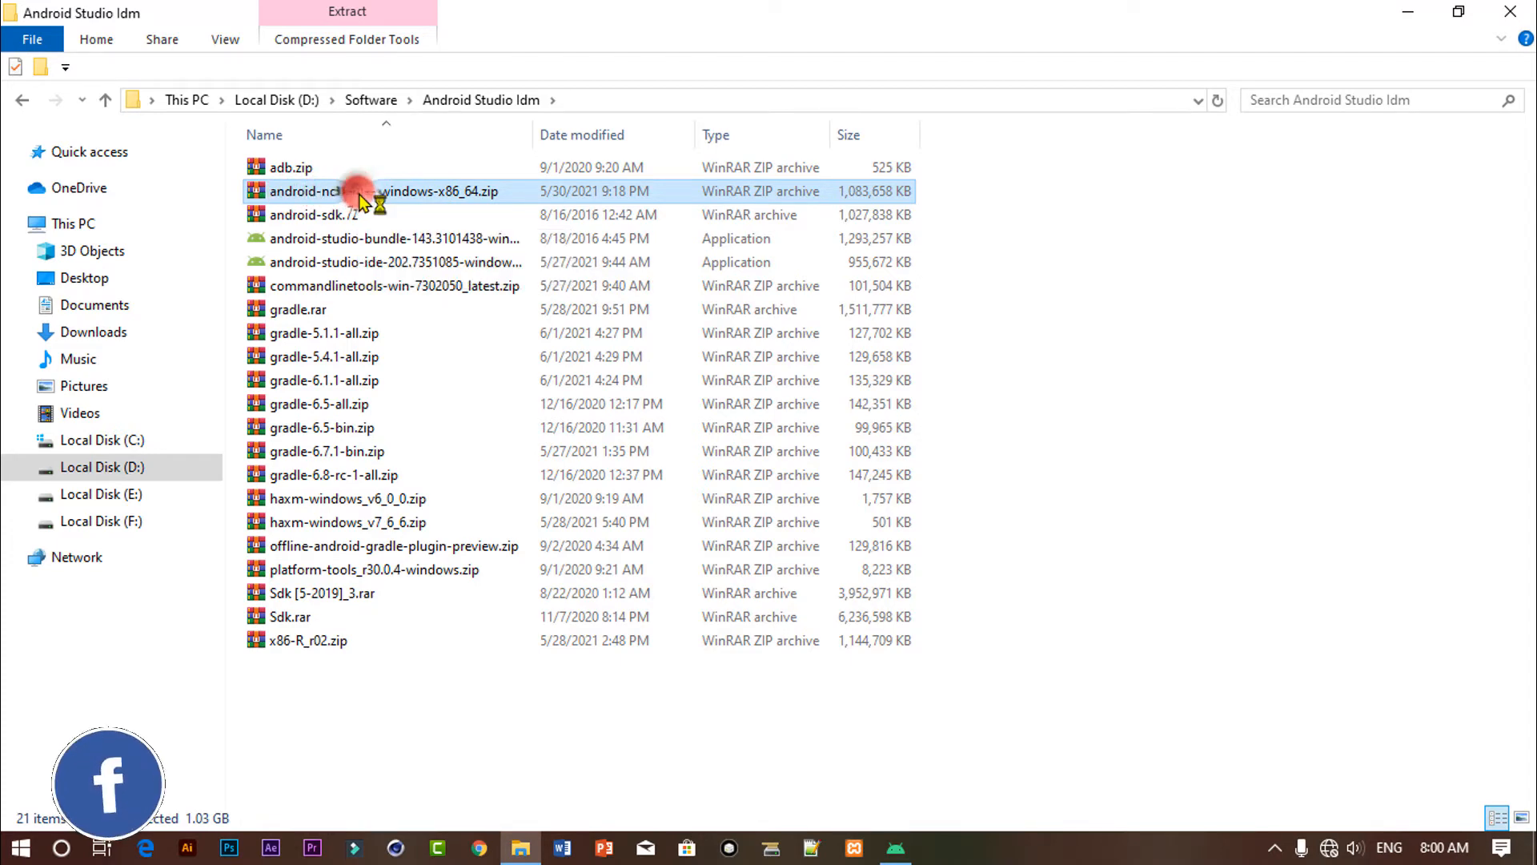
click(553, 312)
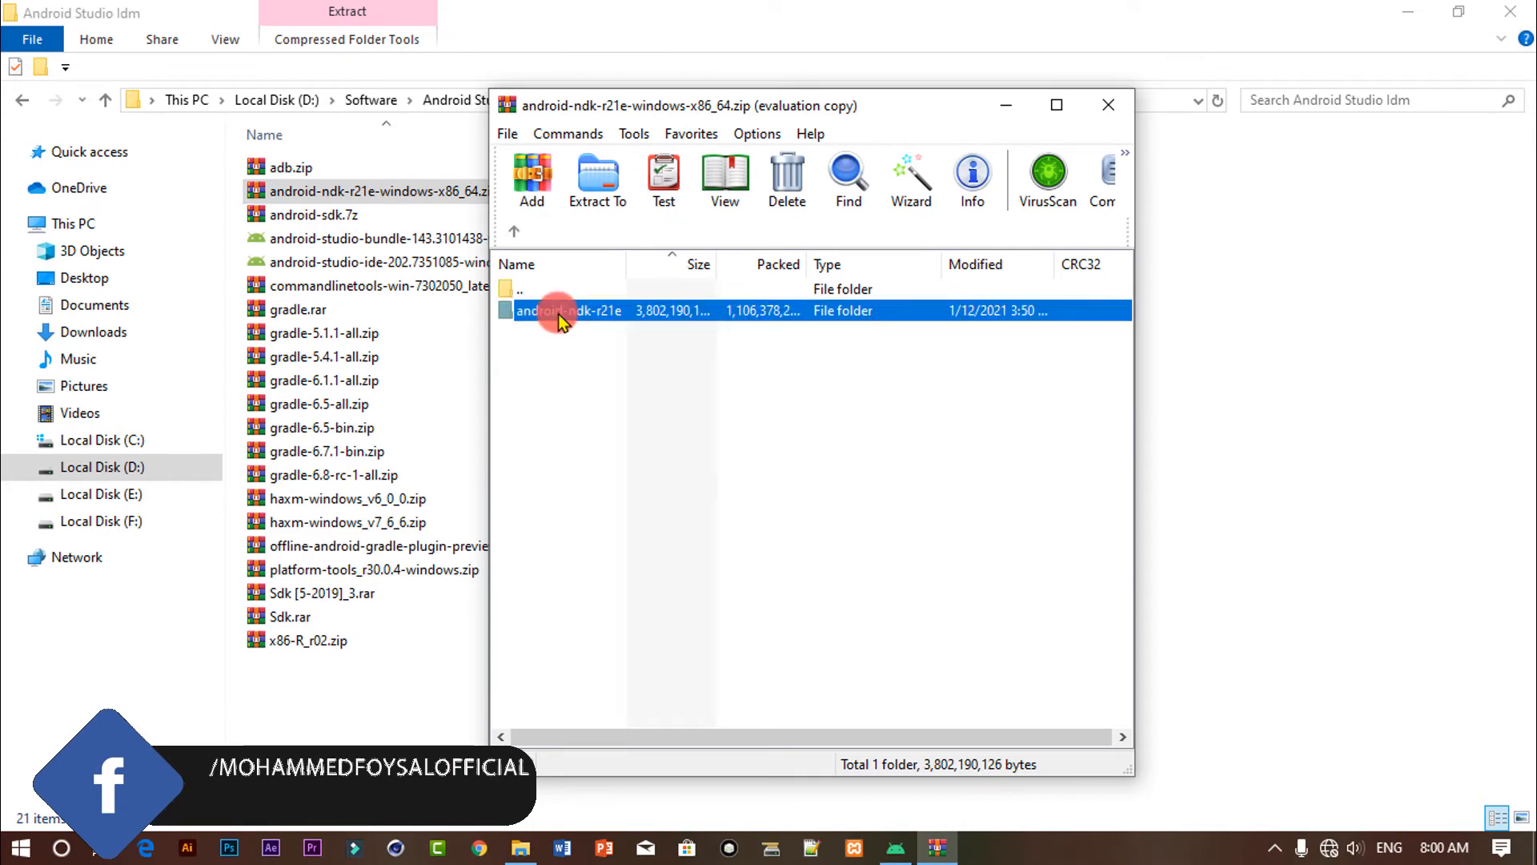
click(882, 452)
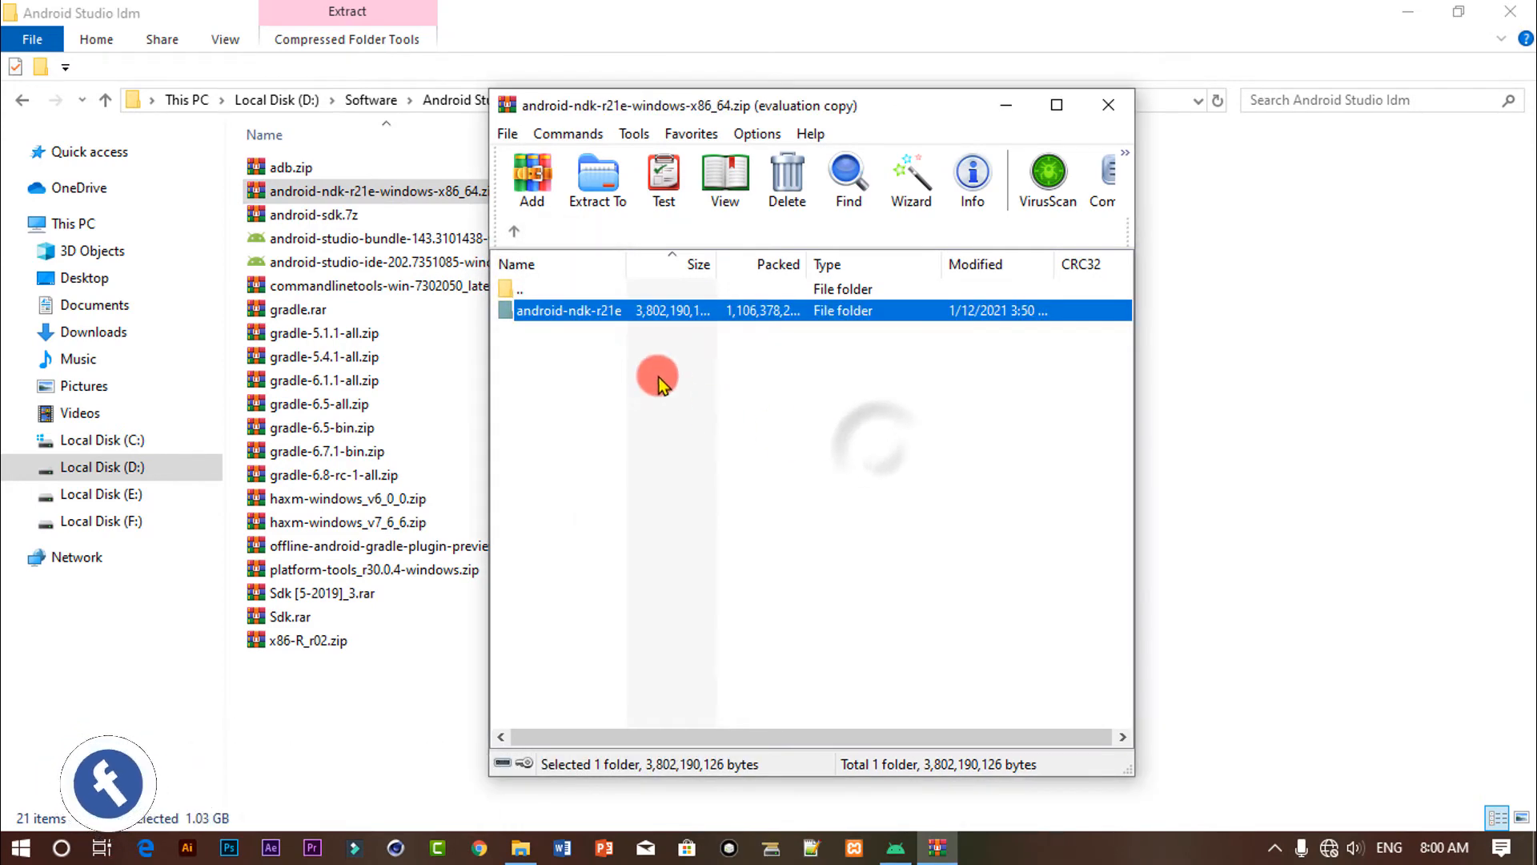
double_click(580, 315)
click(508, 238)
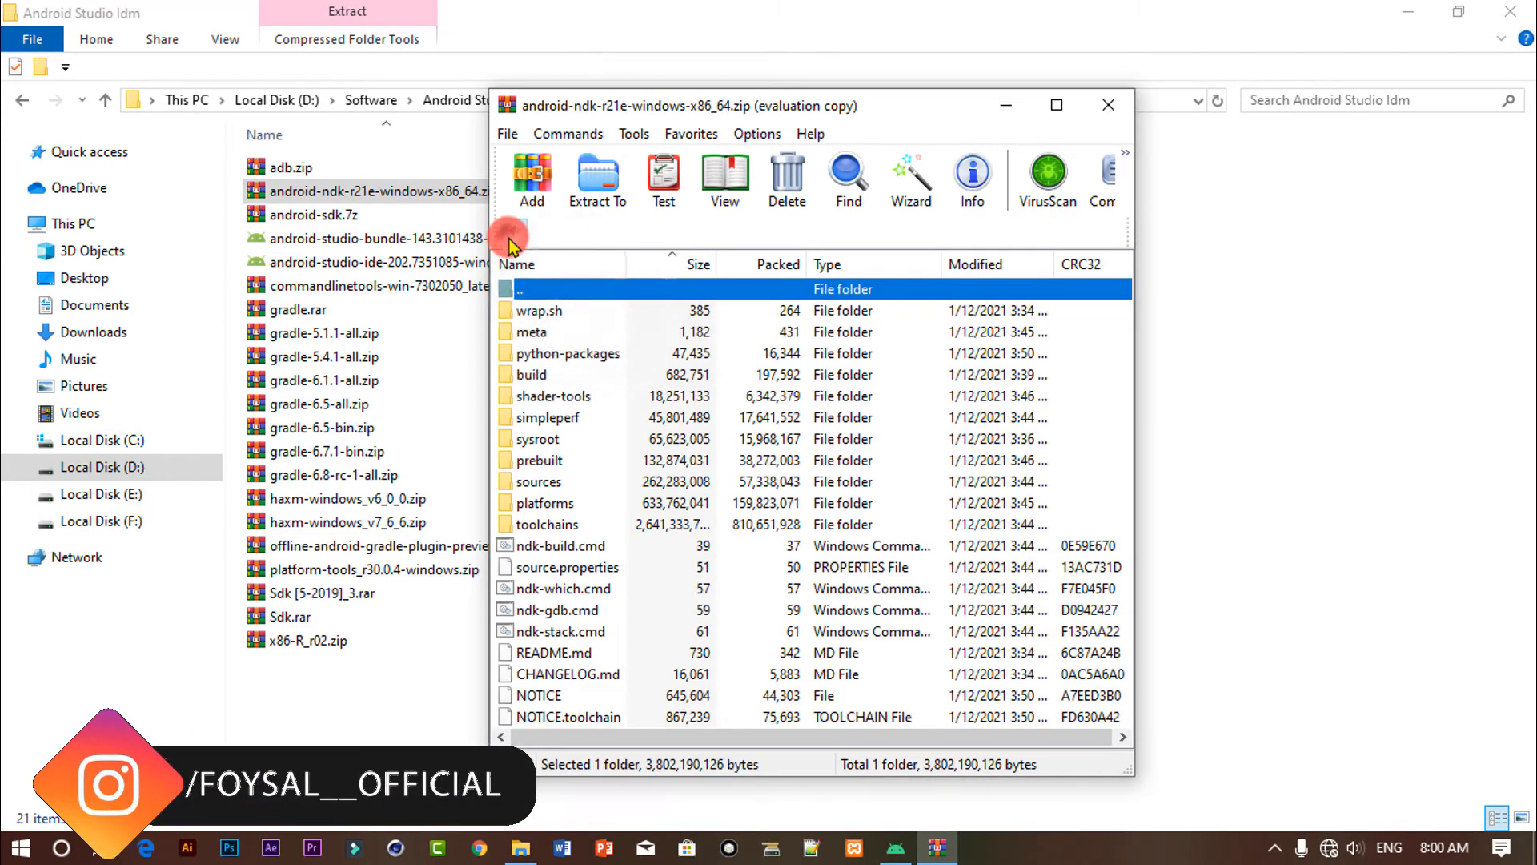
click(617, 381)
click(573, 311)
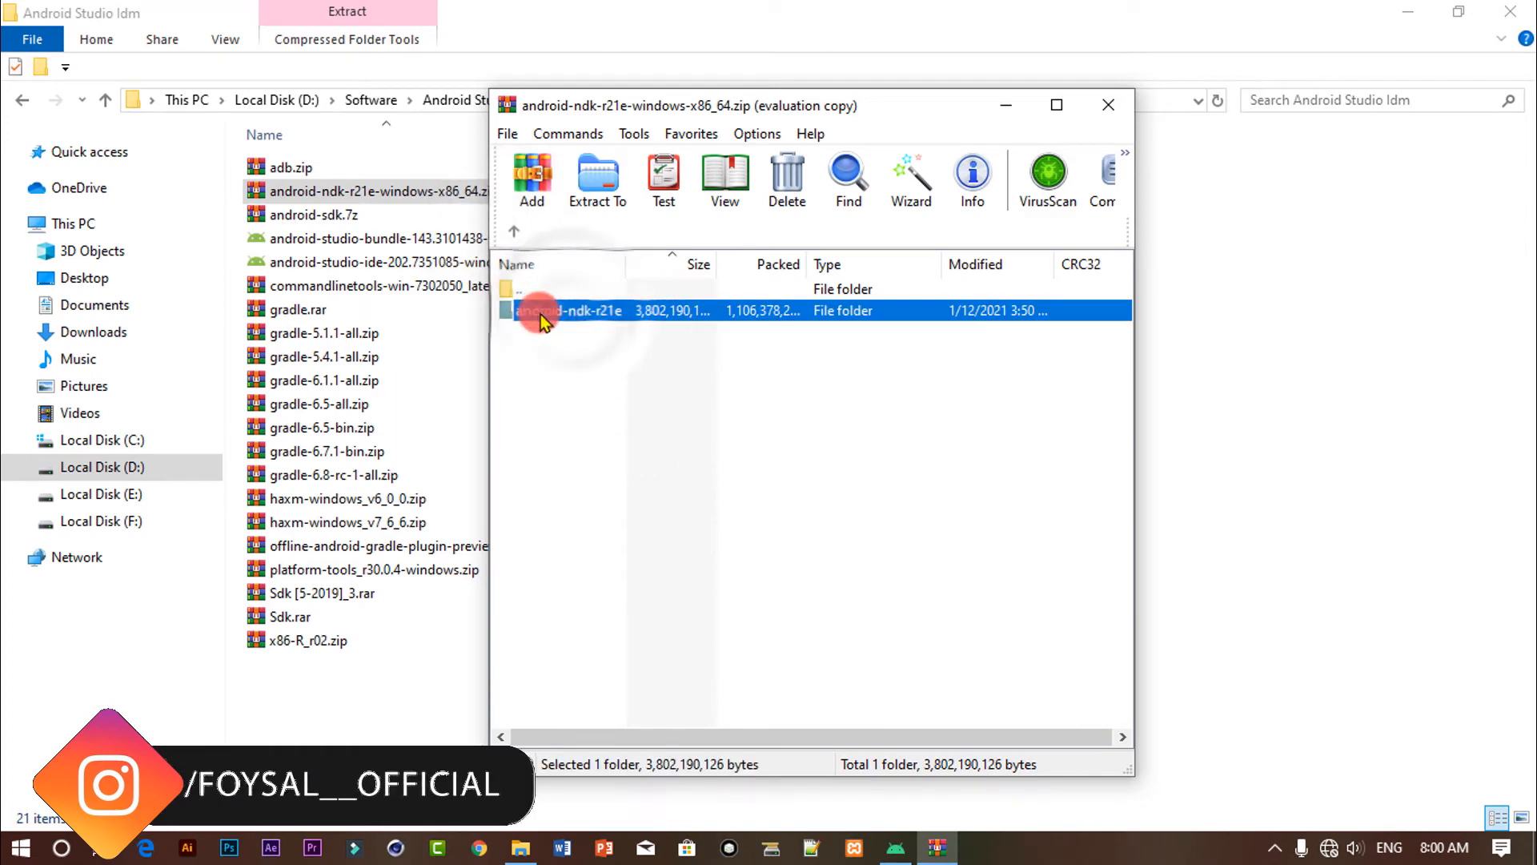
Step: Extract the android-ndk-r21e folder into AppData\Local\Android\Sdk of the personal profile folder under C:\Users, and close the archive
click(599, 185)
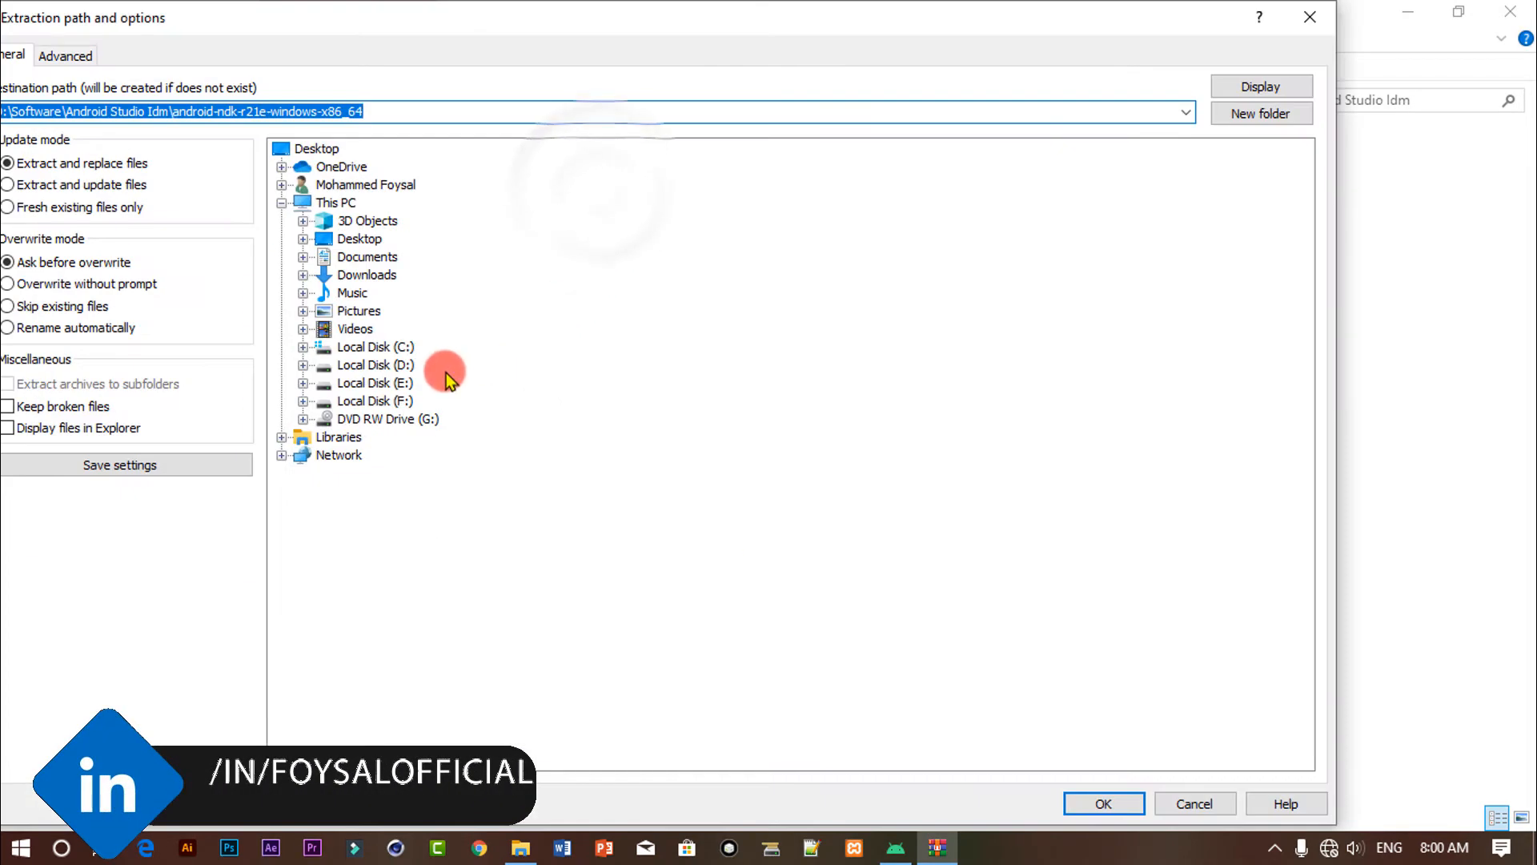
click(302, 347)
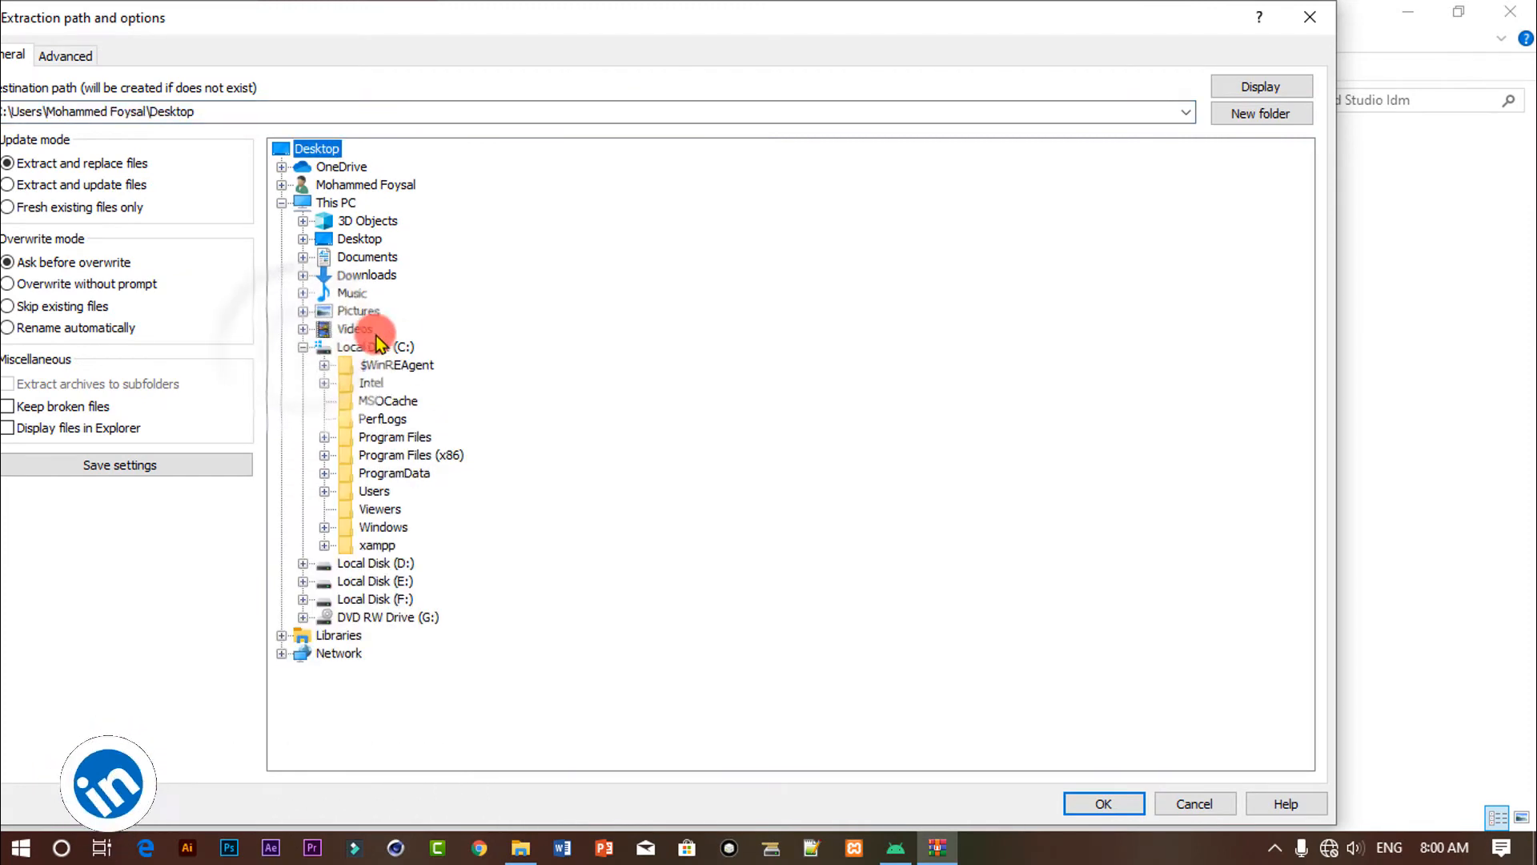
click(324, 491)
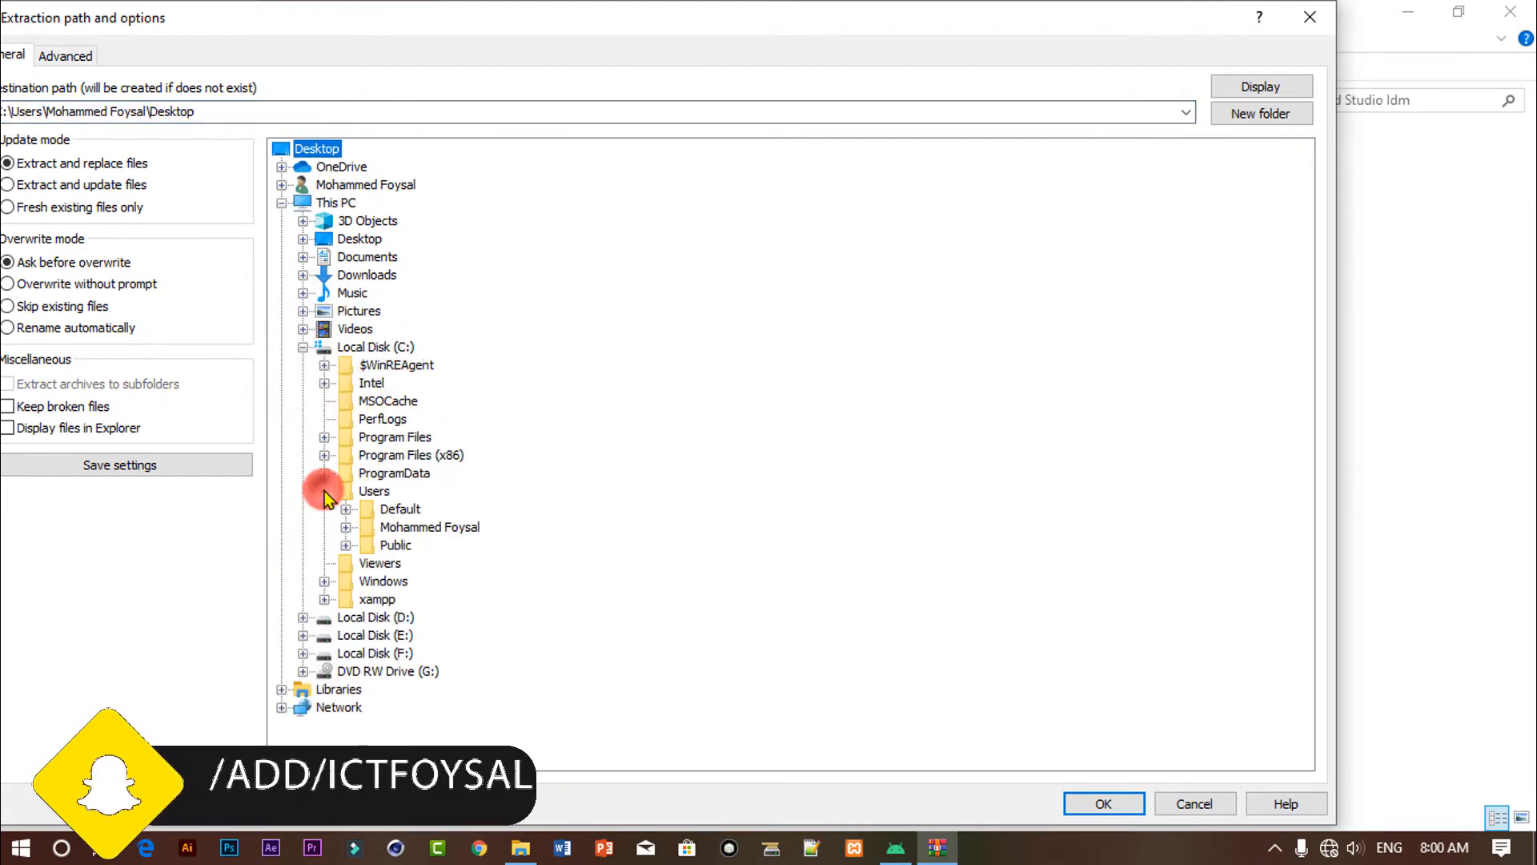
click(348, 527)
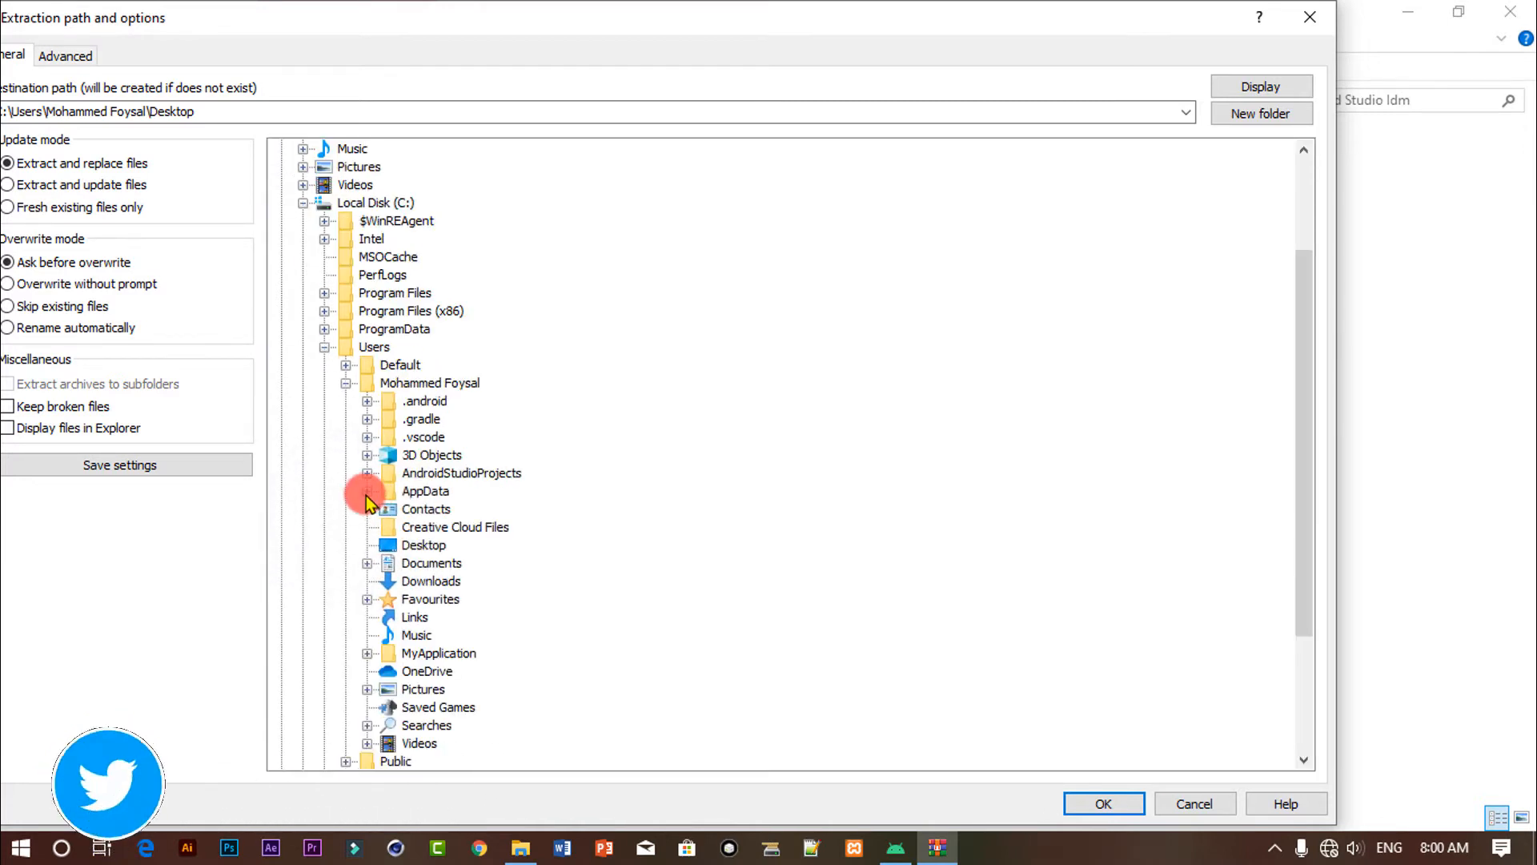
click(367, 494)
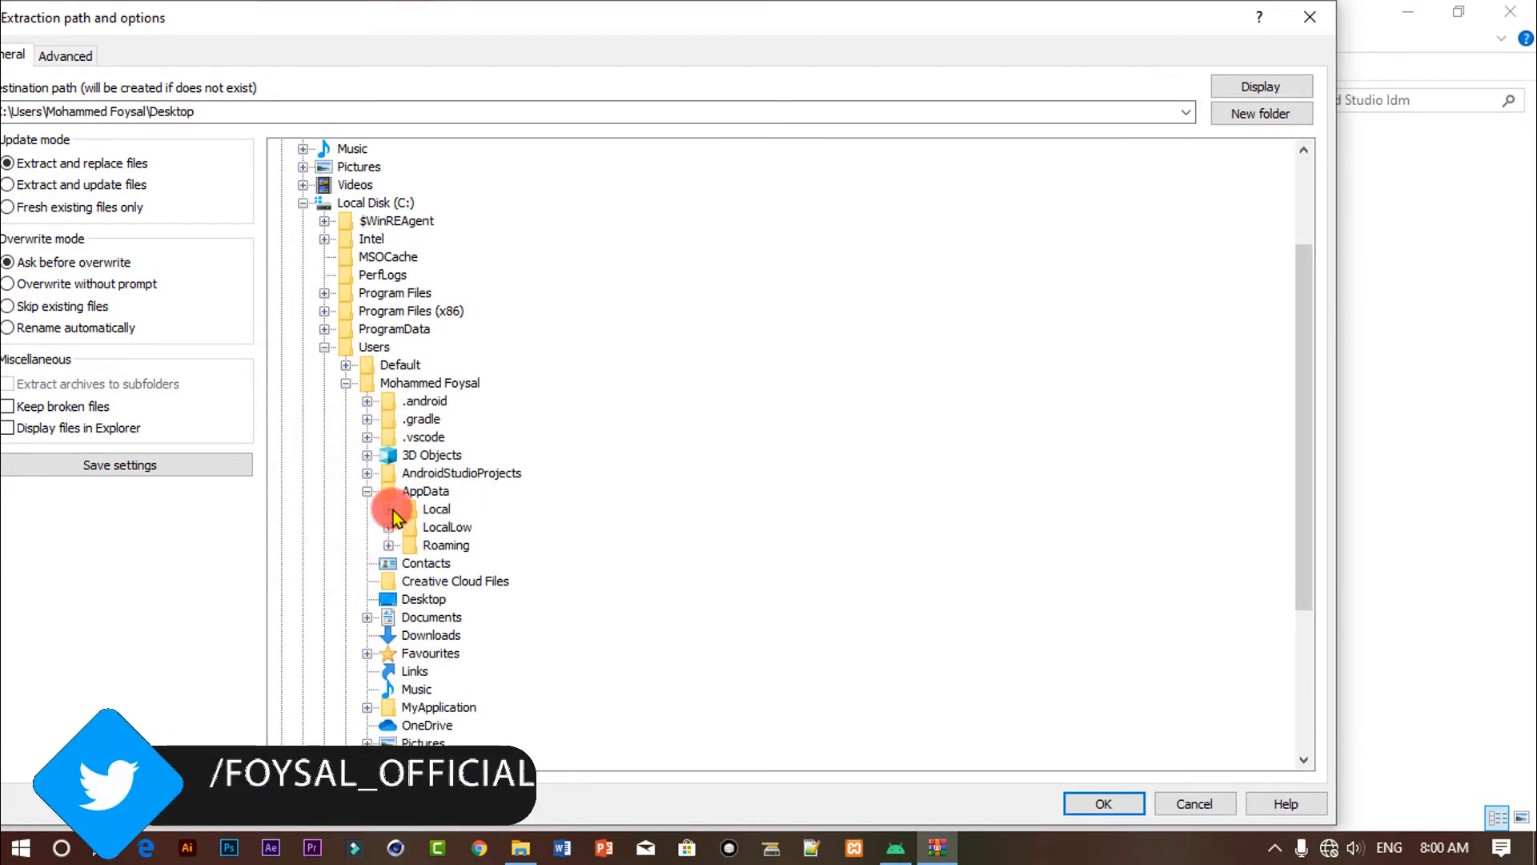
click(390, 510)
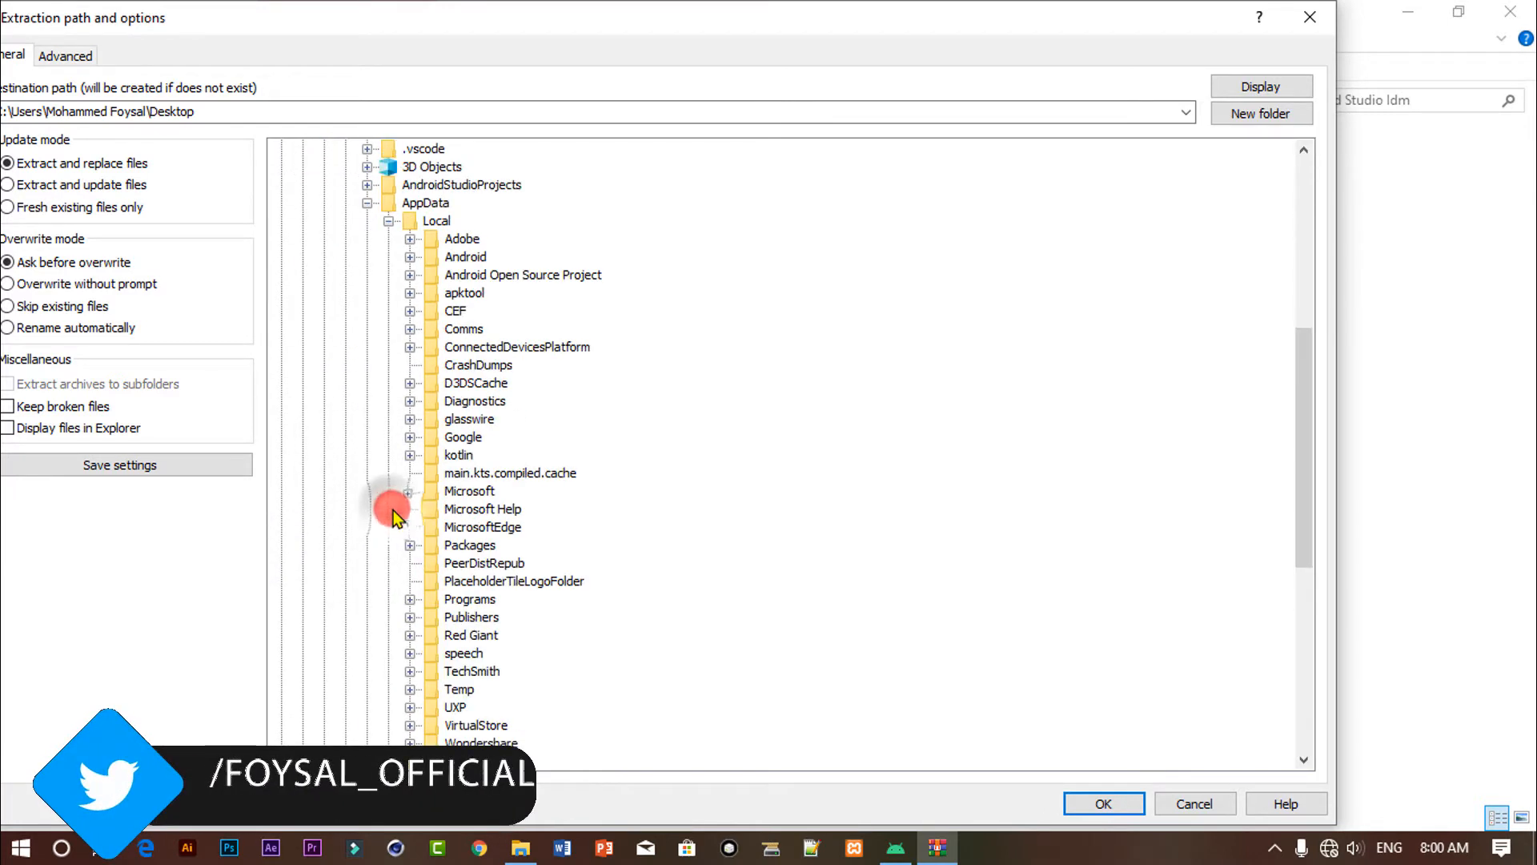
click(409, 257)
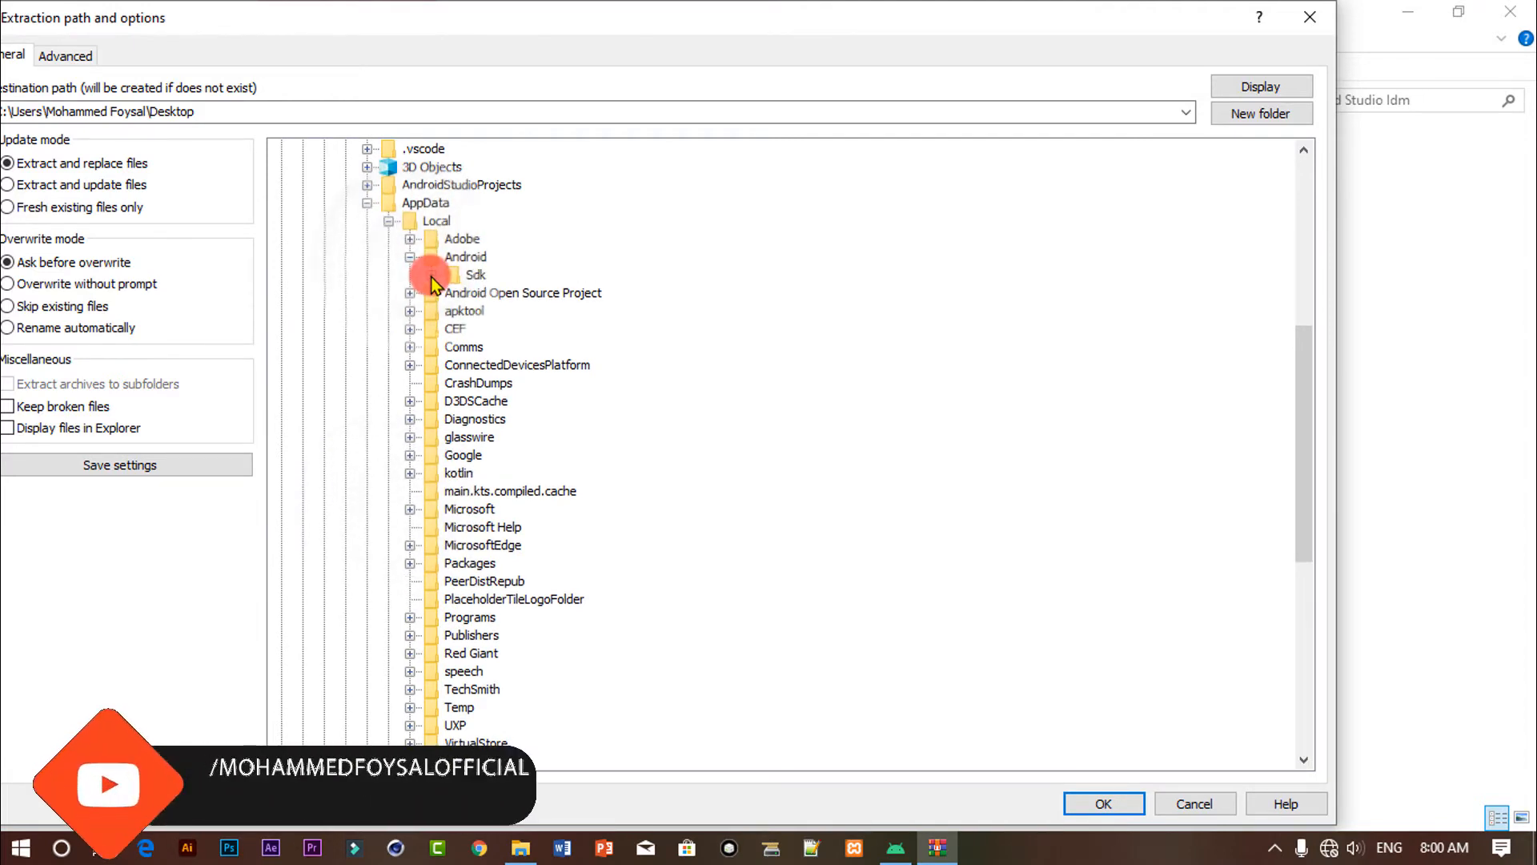
click(431, 274)
click(484, 275)
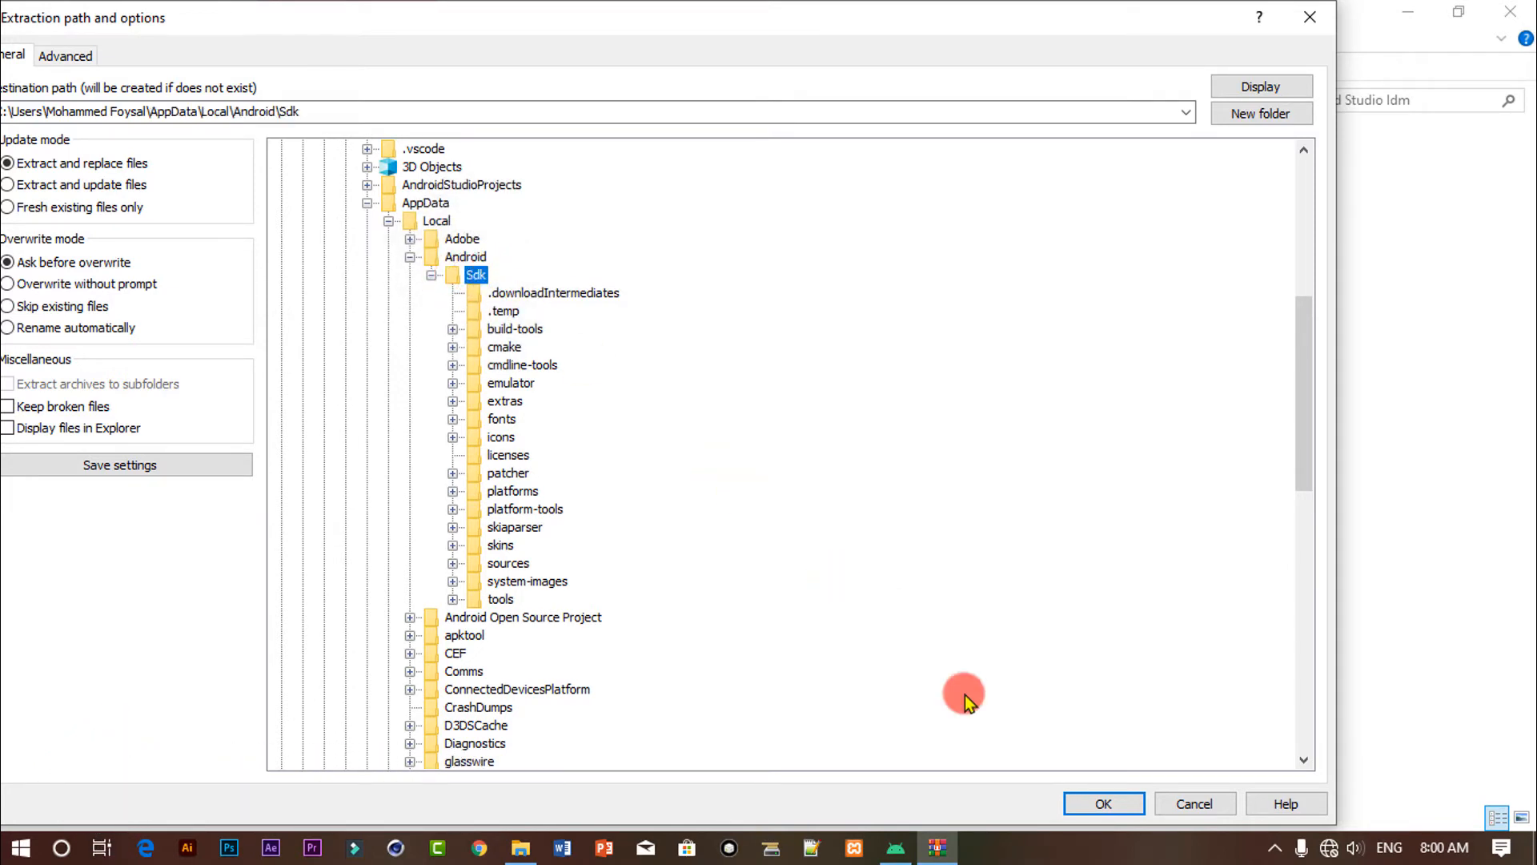
click(1113, 804)
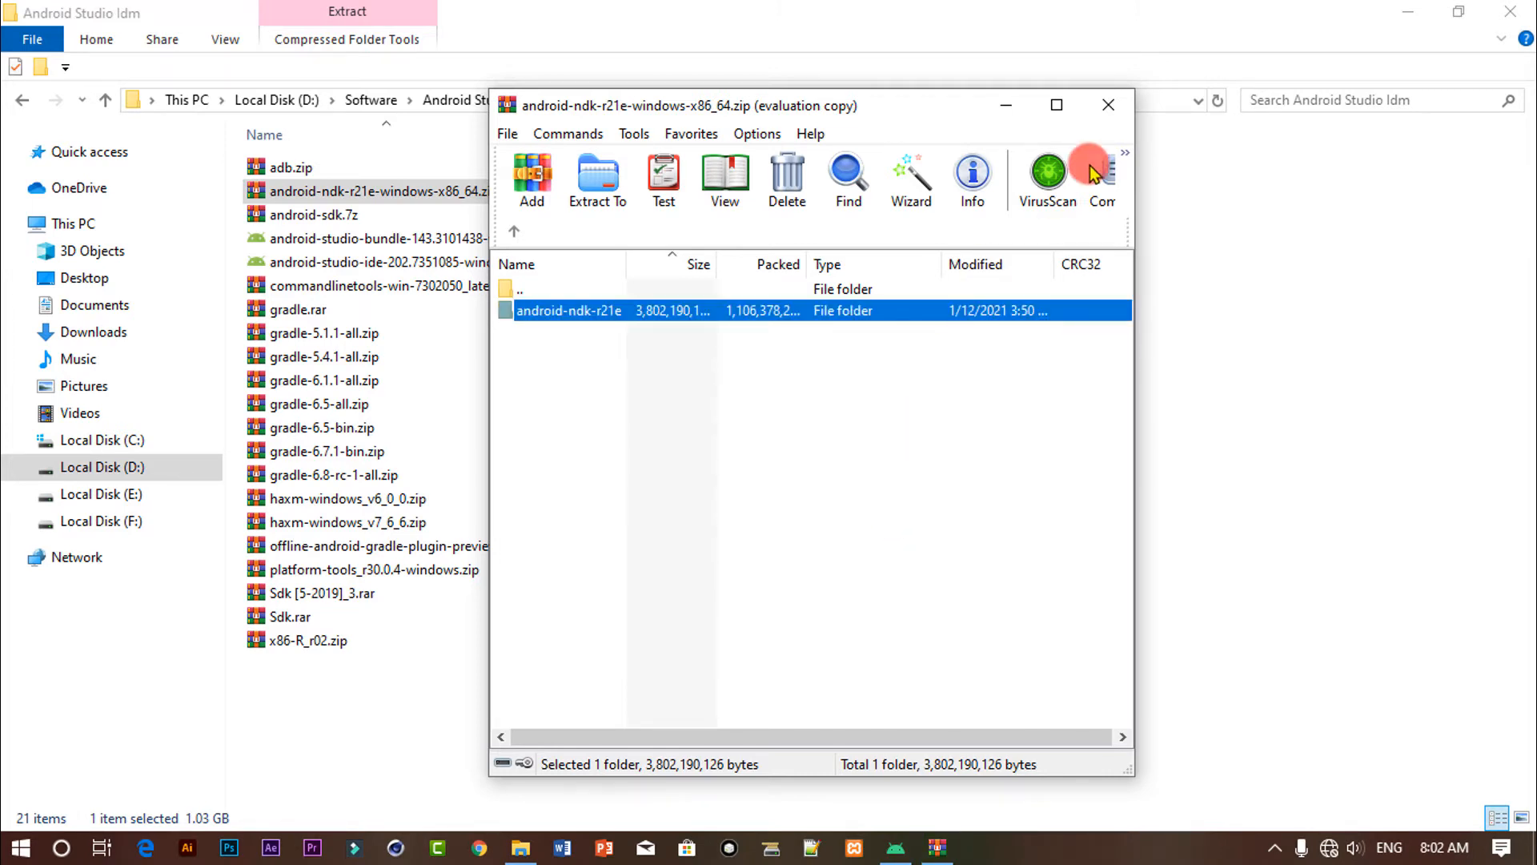
click(1108, 105)
click(1205, 562)
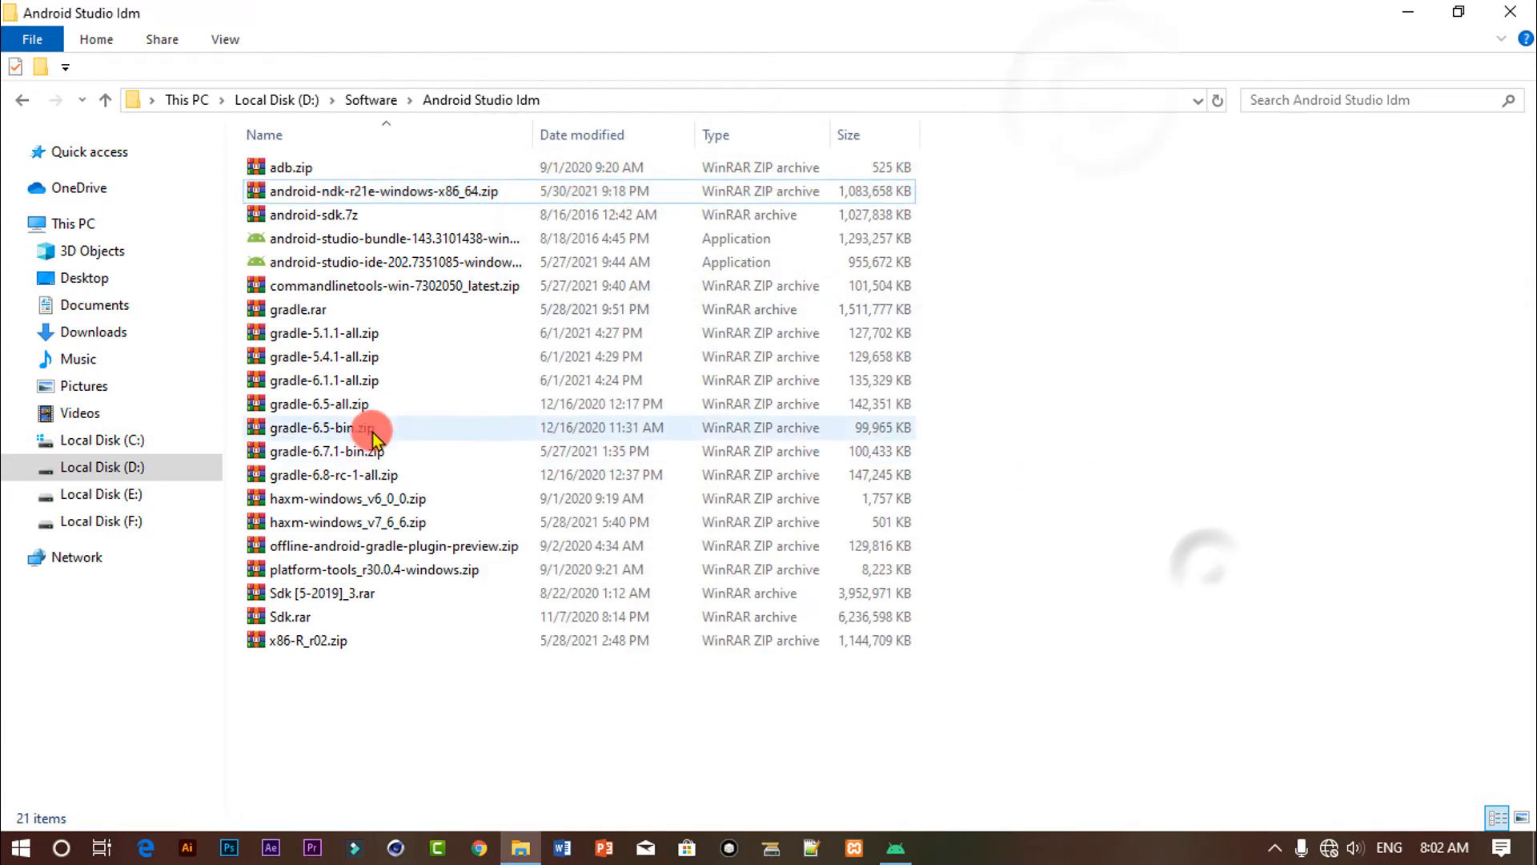
Step: Go to the AppData\Local\Android\Sdk folder inside the personal profile folder under C:\Users
click(148, 445)
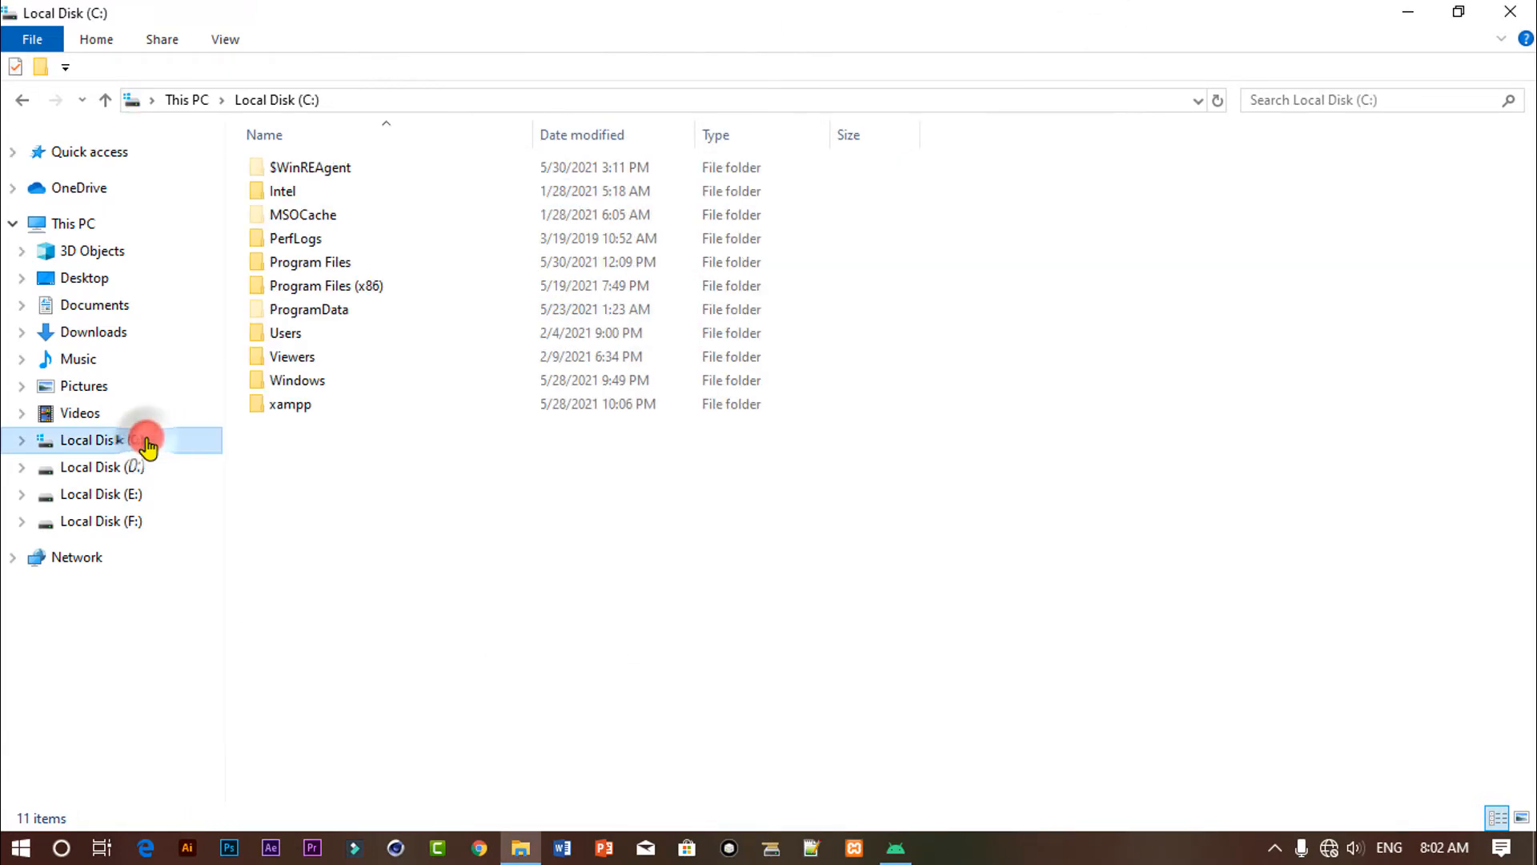
double_click(317, 334)
double_click(335, 190)
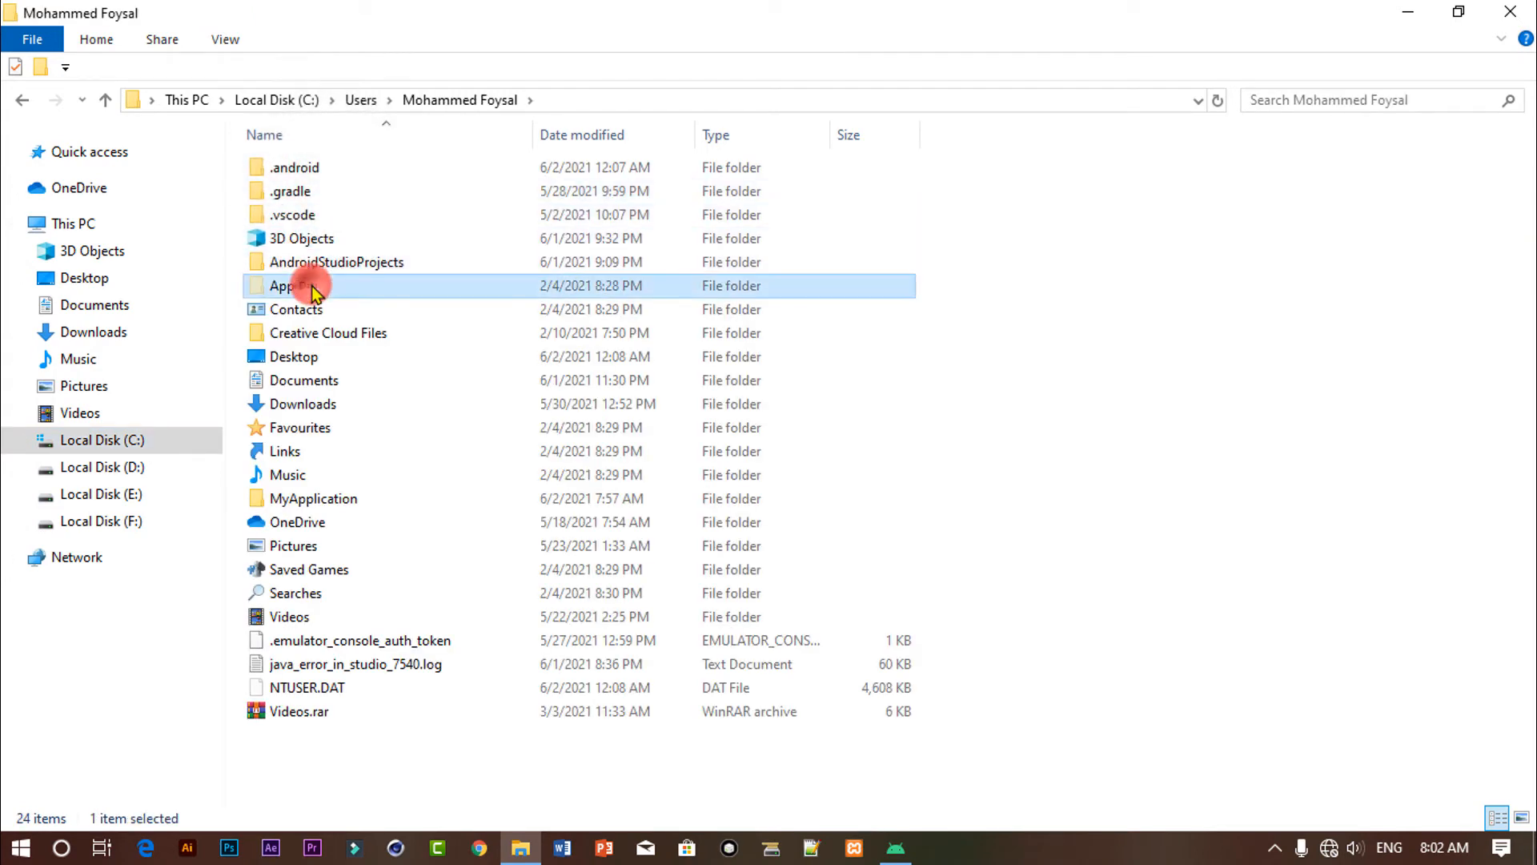
double_click(310, 286)
double_click(302, 168)
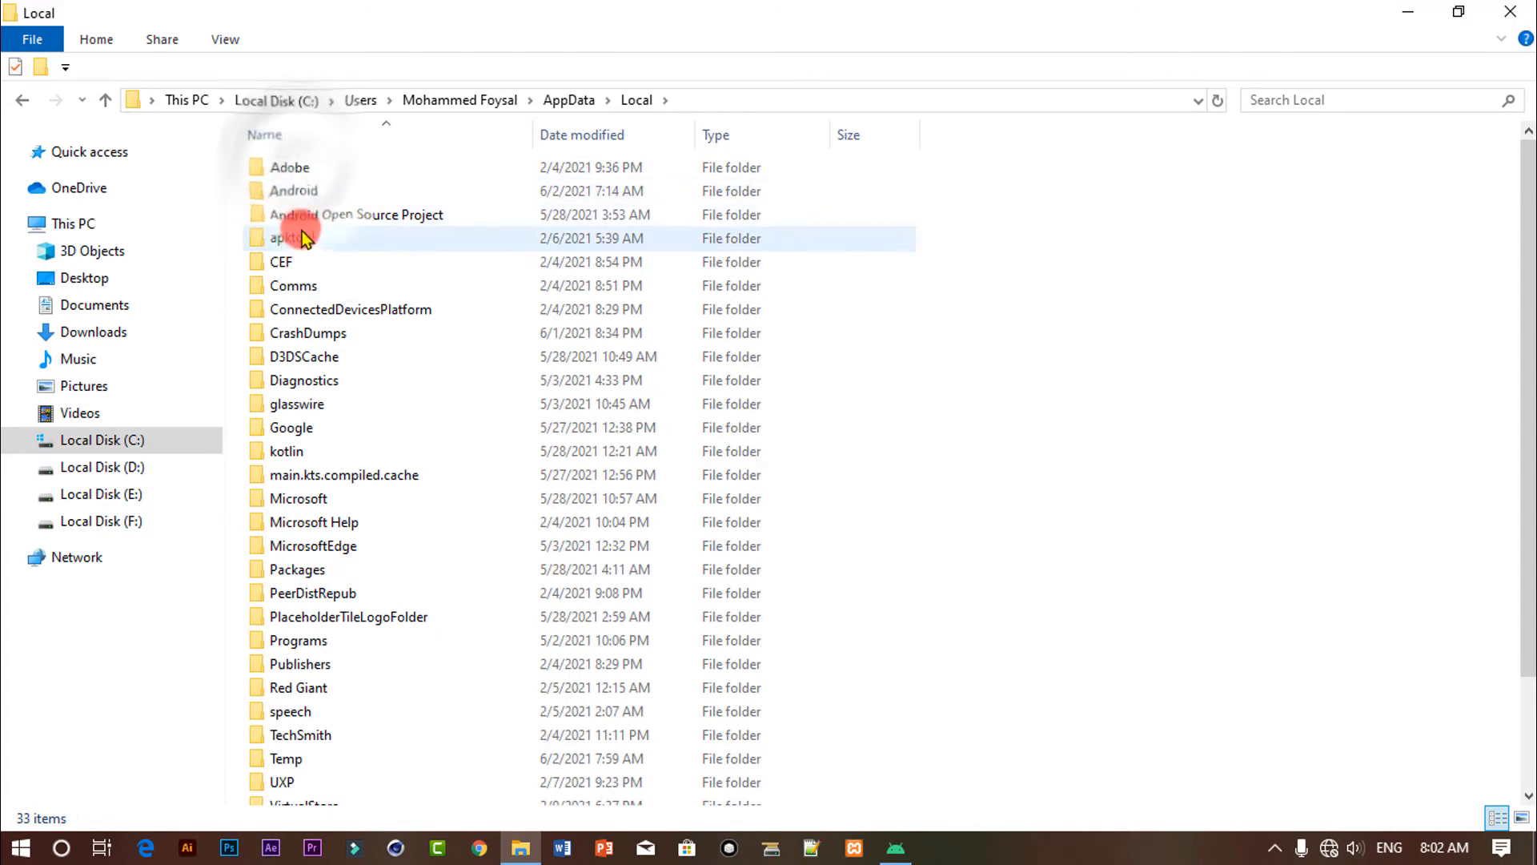
double_click(309, 190)
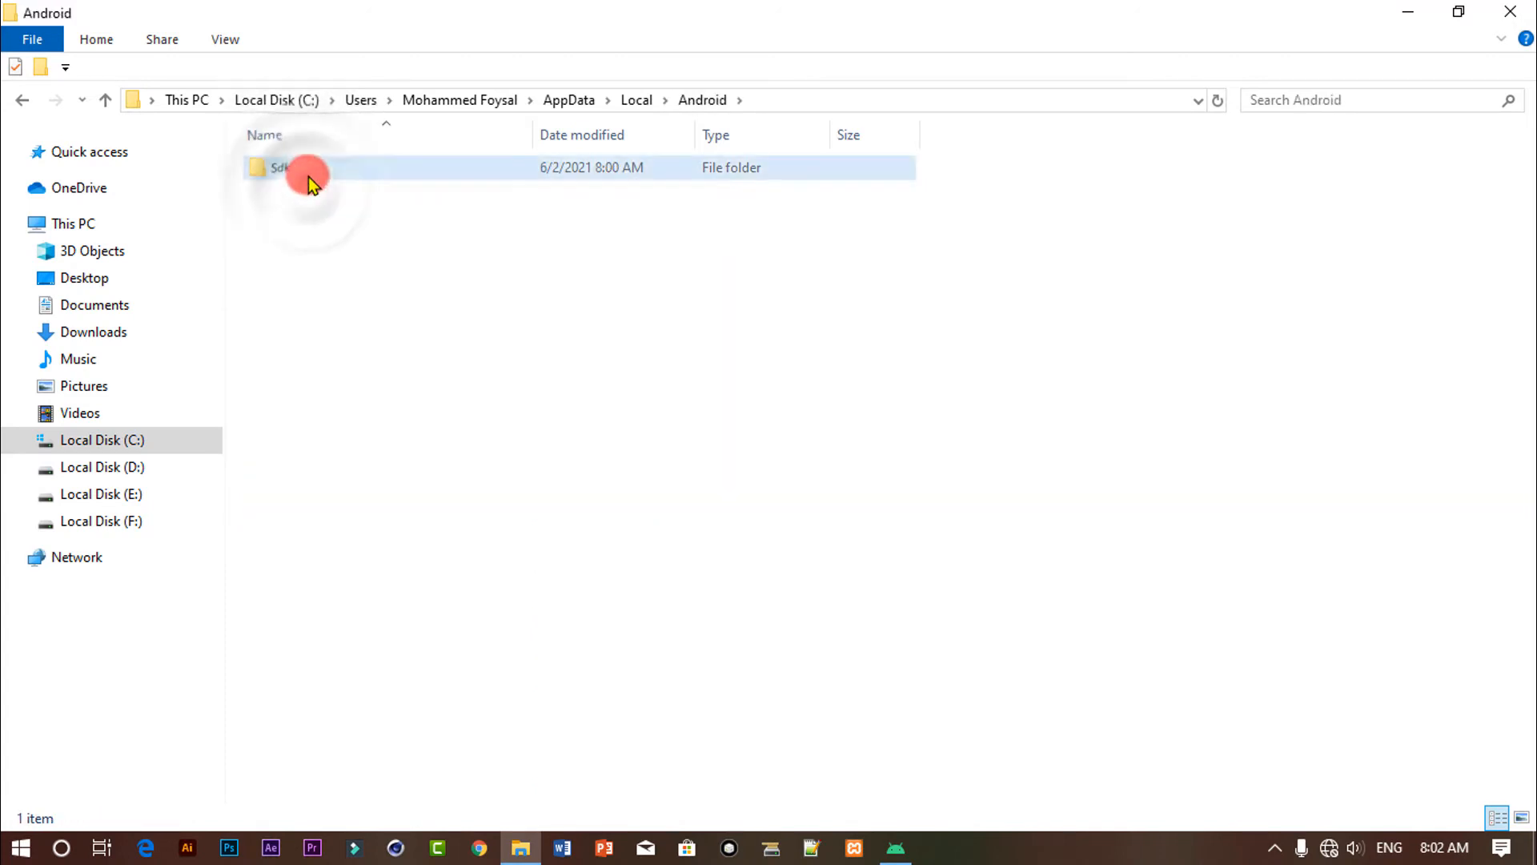
double_click(309, 172)
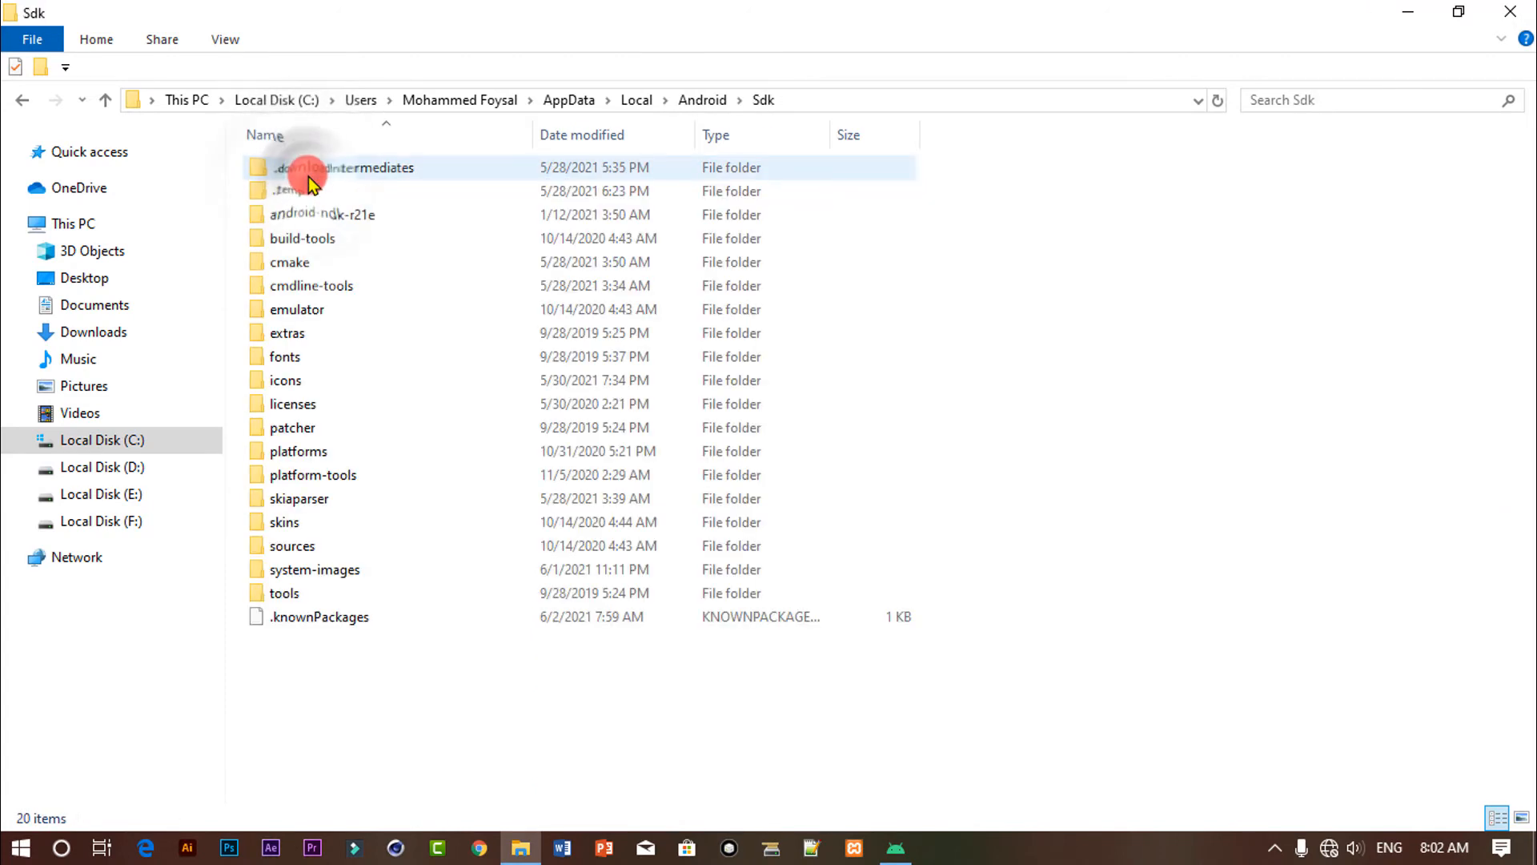
click(1217, 454)
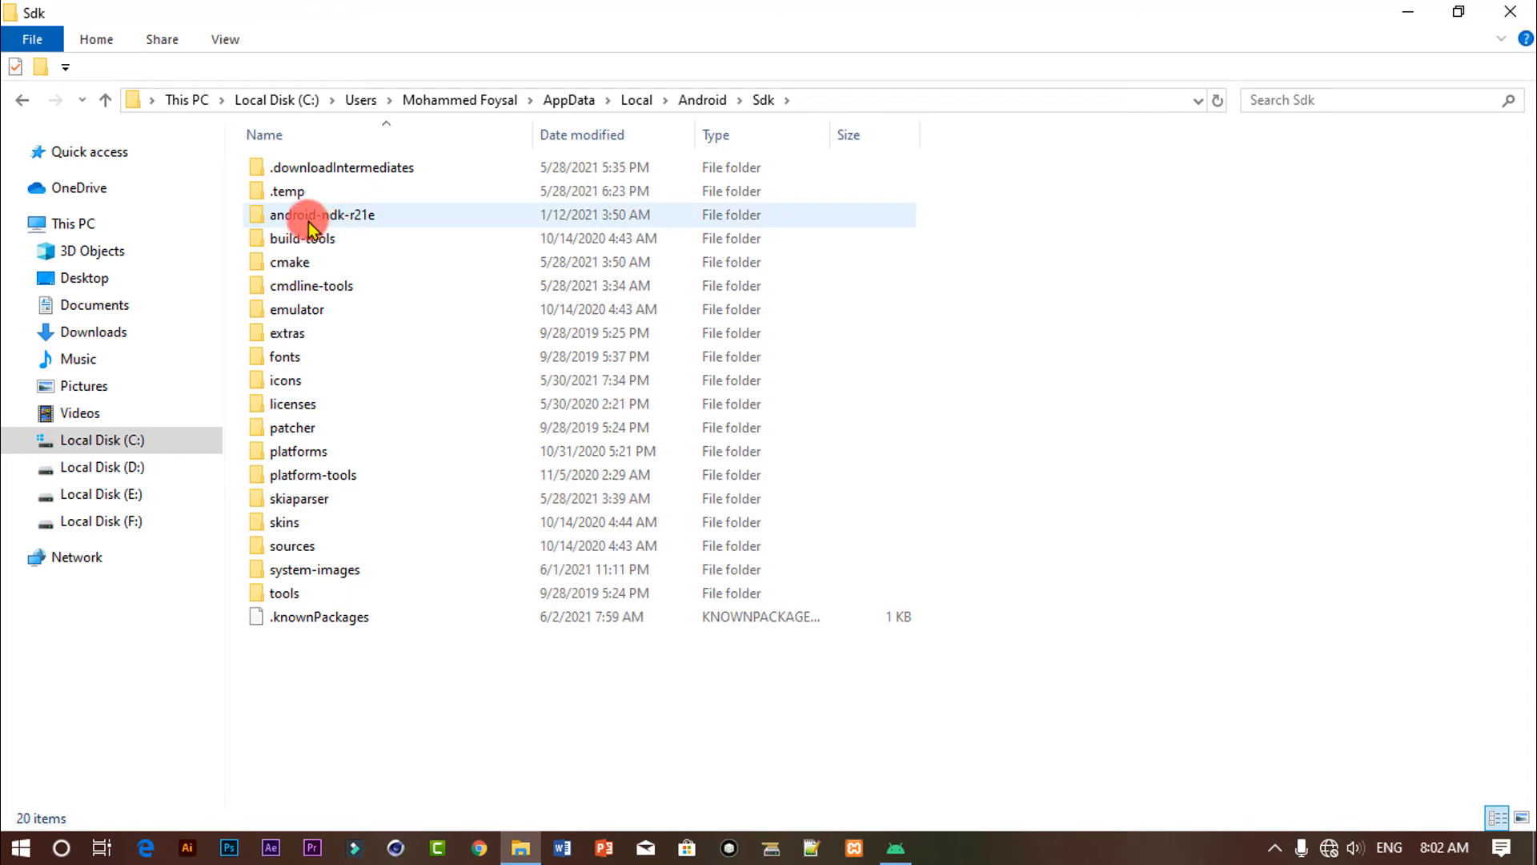
Step: Check the contents of the extracted android-ndk-r21e folder and return to the Sdk folder
mouse_move(352, 226)
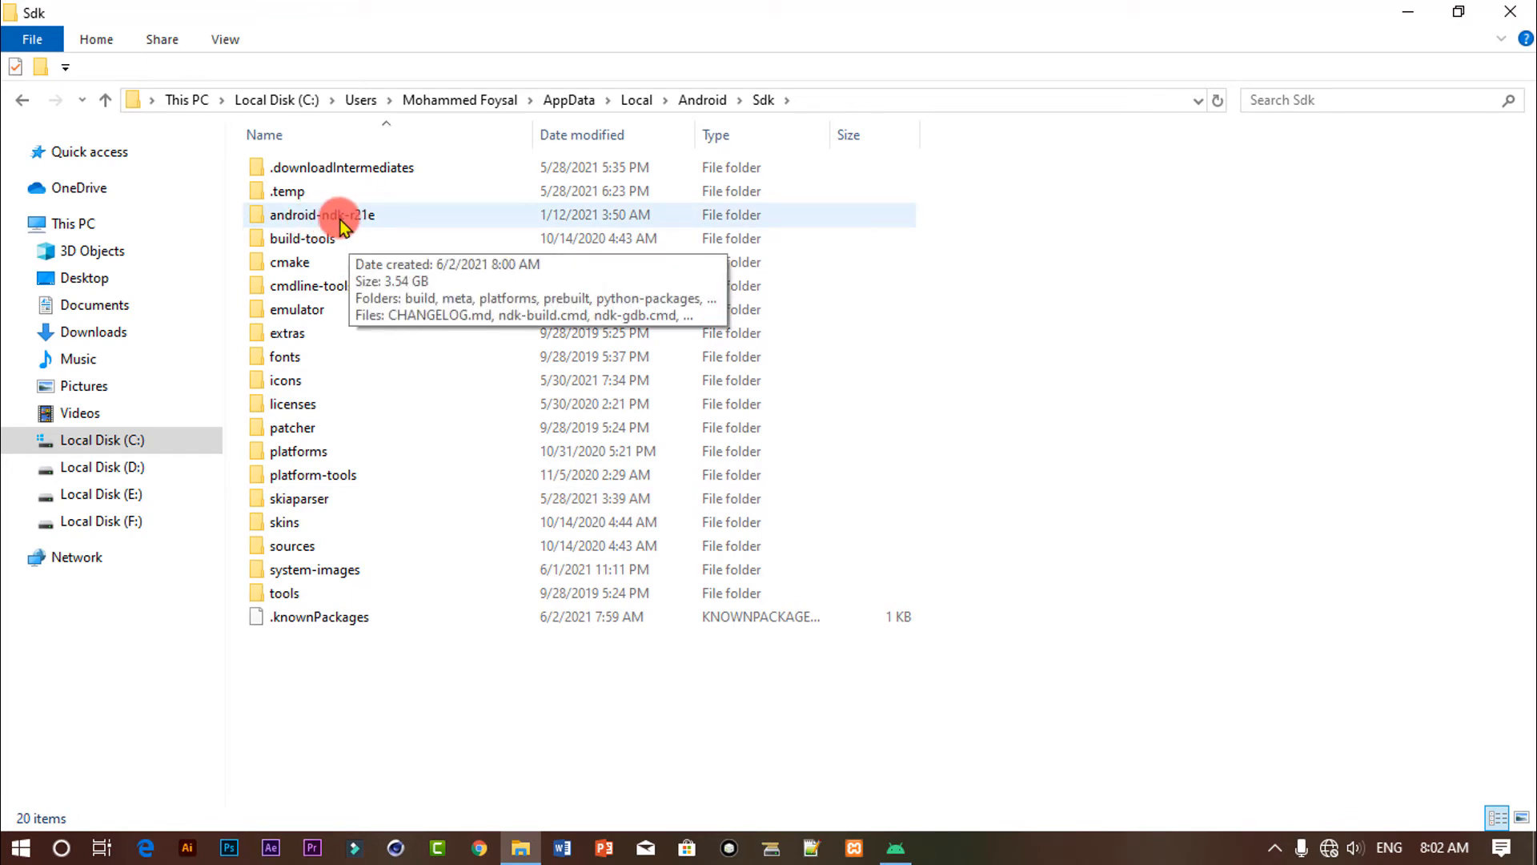
double_click(383, 218)
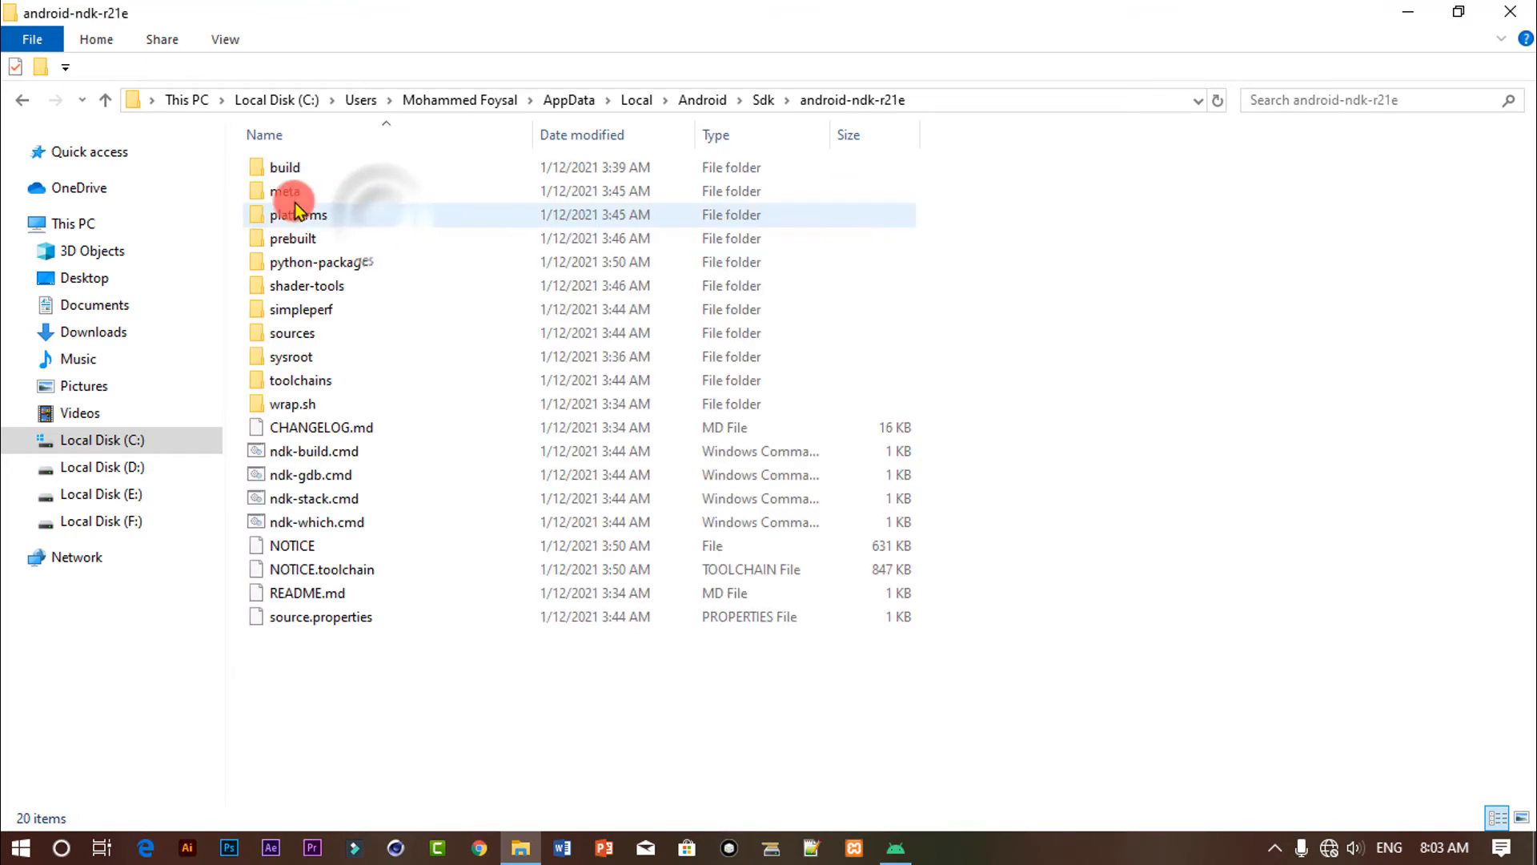
click(23, 102)
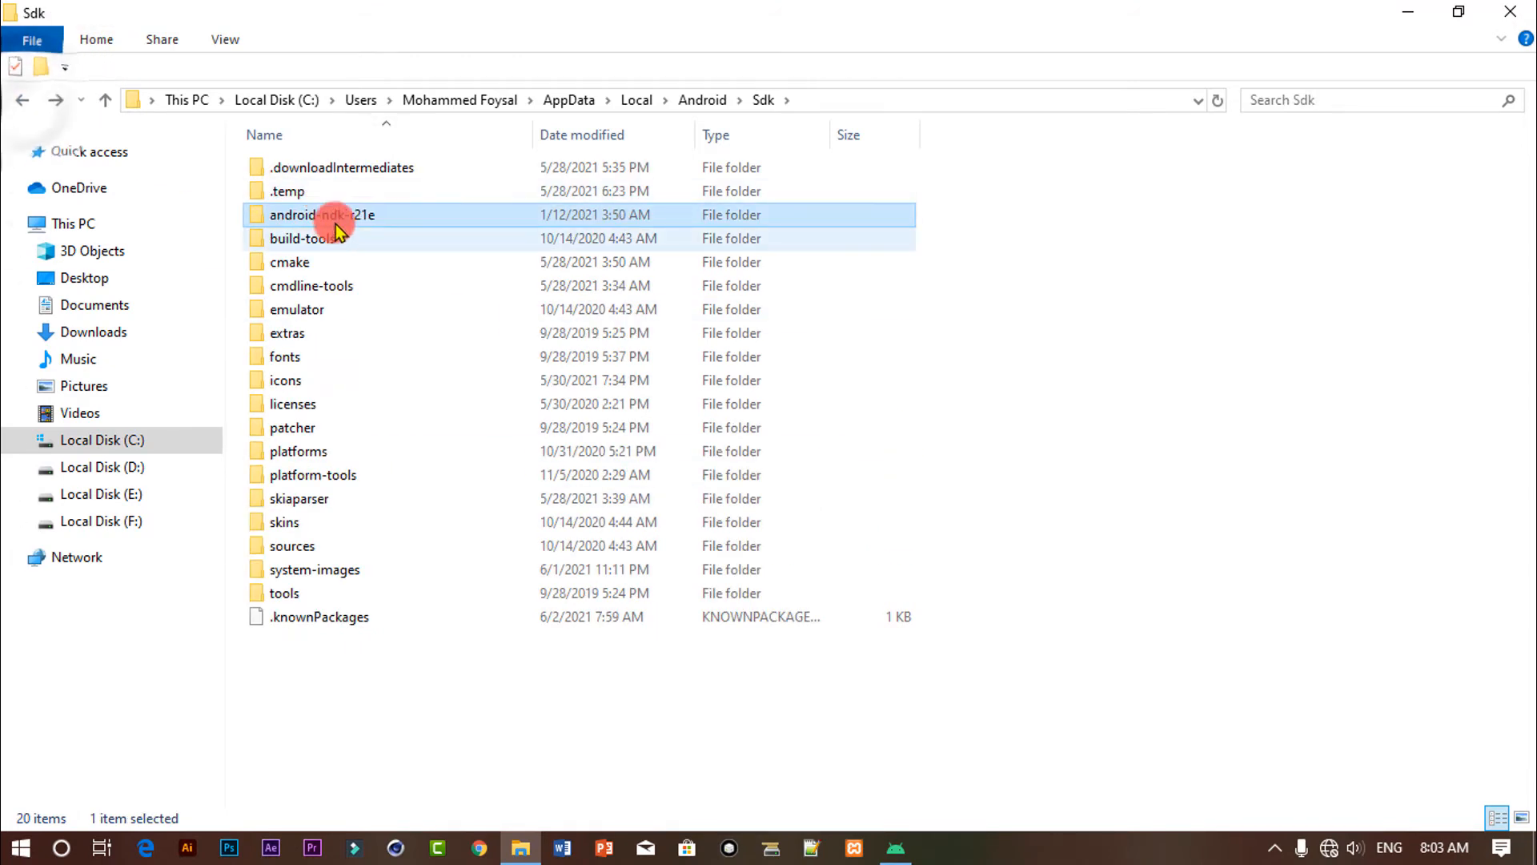
Step: Rename the android-ndk-r21e folder in the Sdk folder as ndk-bundle
right_click(338, 213)
click(468, 788)
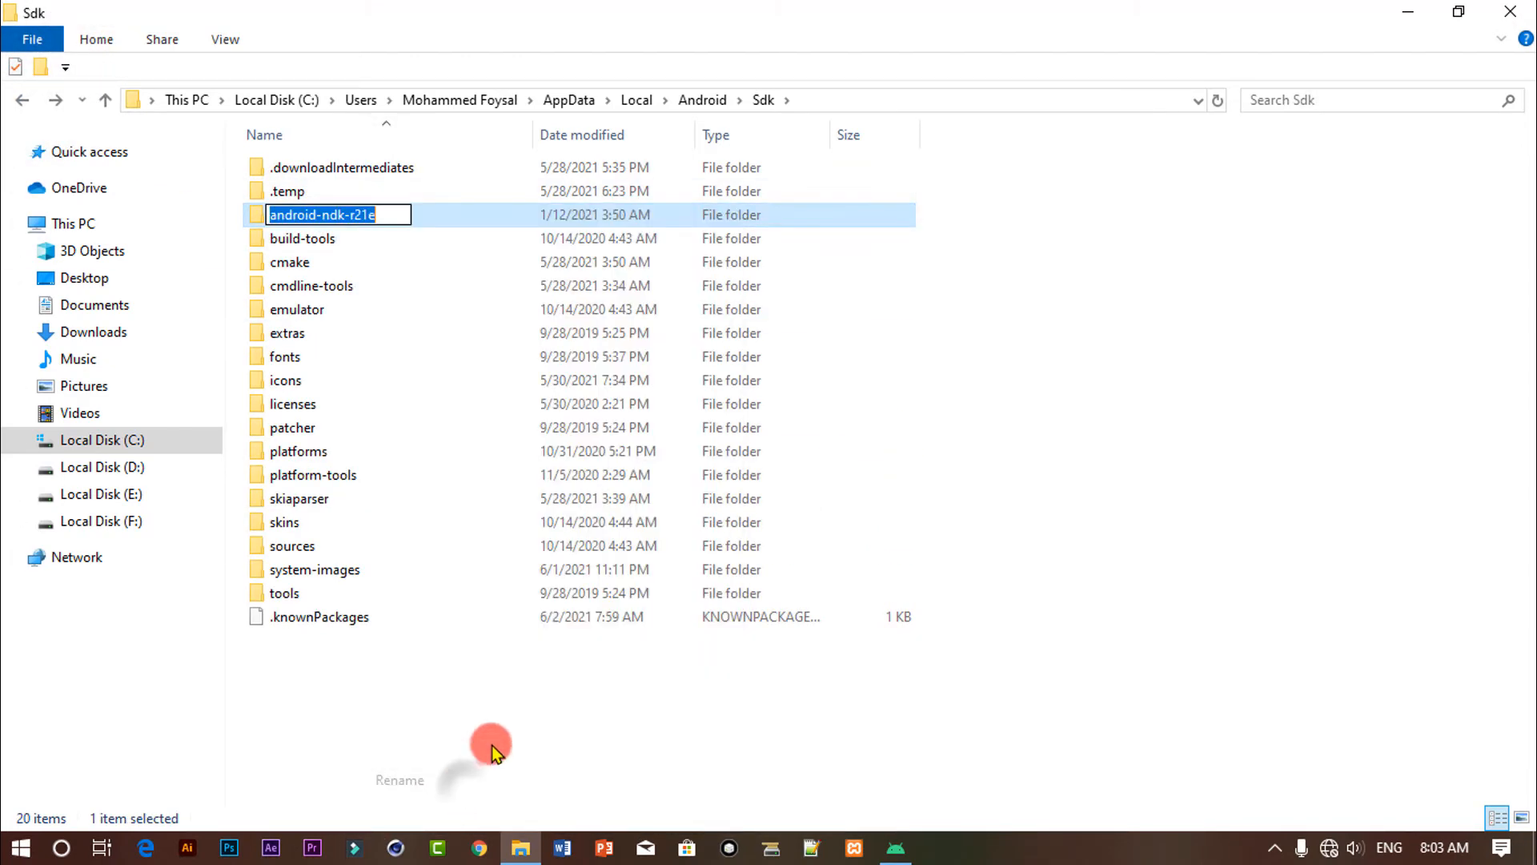
click(304, 214)
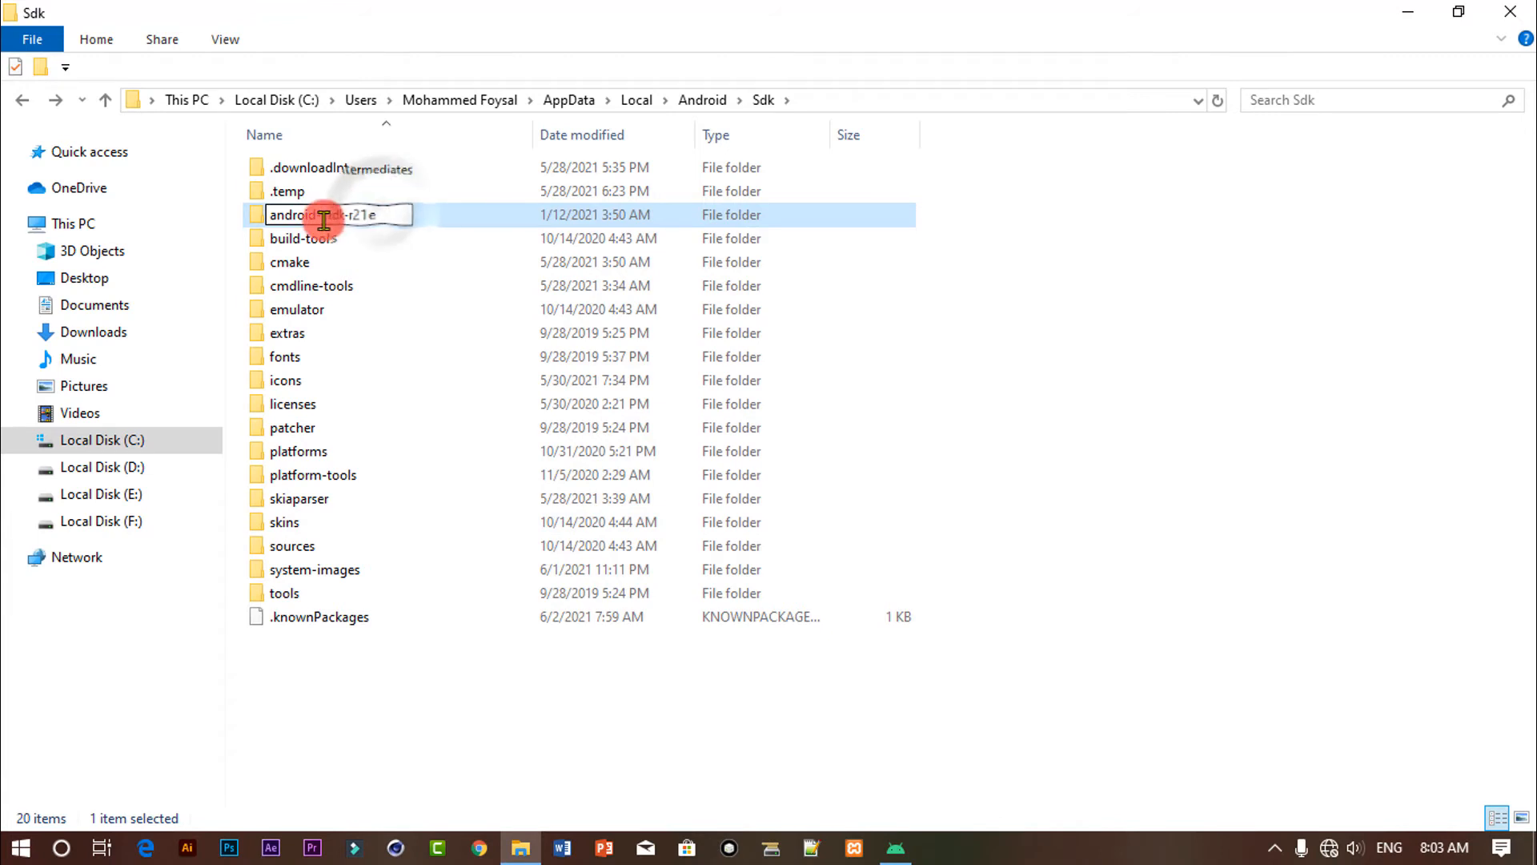
key(BackSpace)
key(BackSpace)
key(BackSpace)
key(BackSpace)
key(BackSpace)
key(BackSpace)
key(BackSpace)
key(BackSpace)
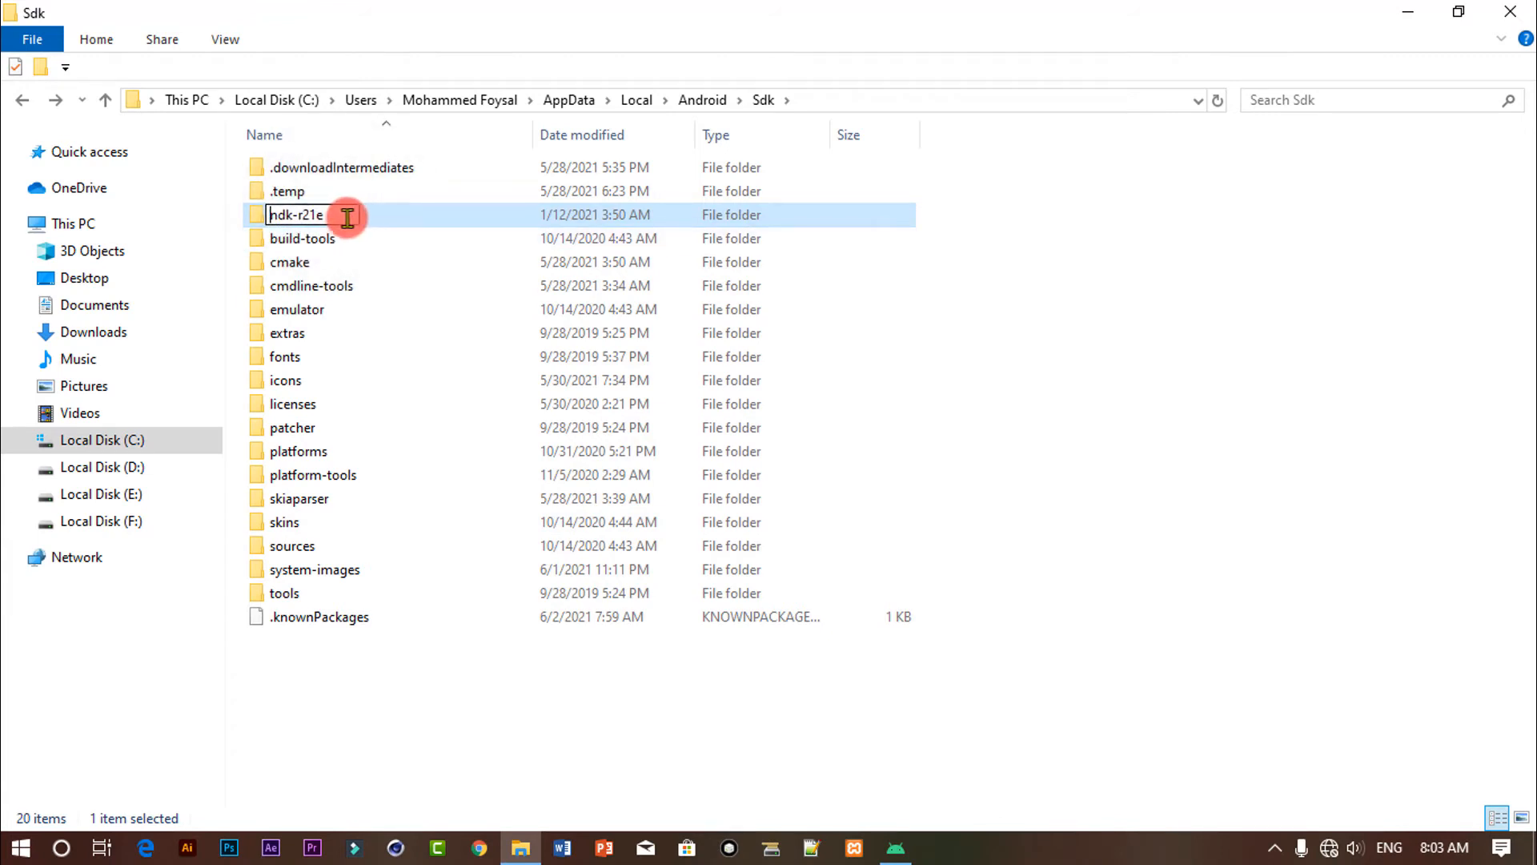
click(343, 216)
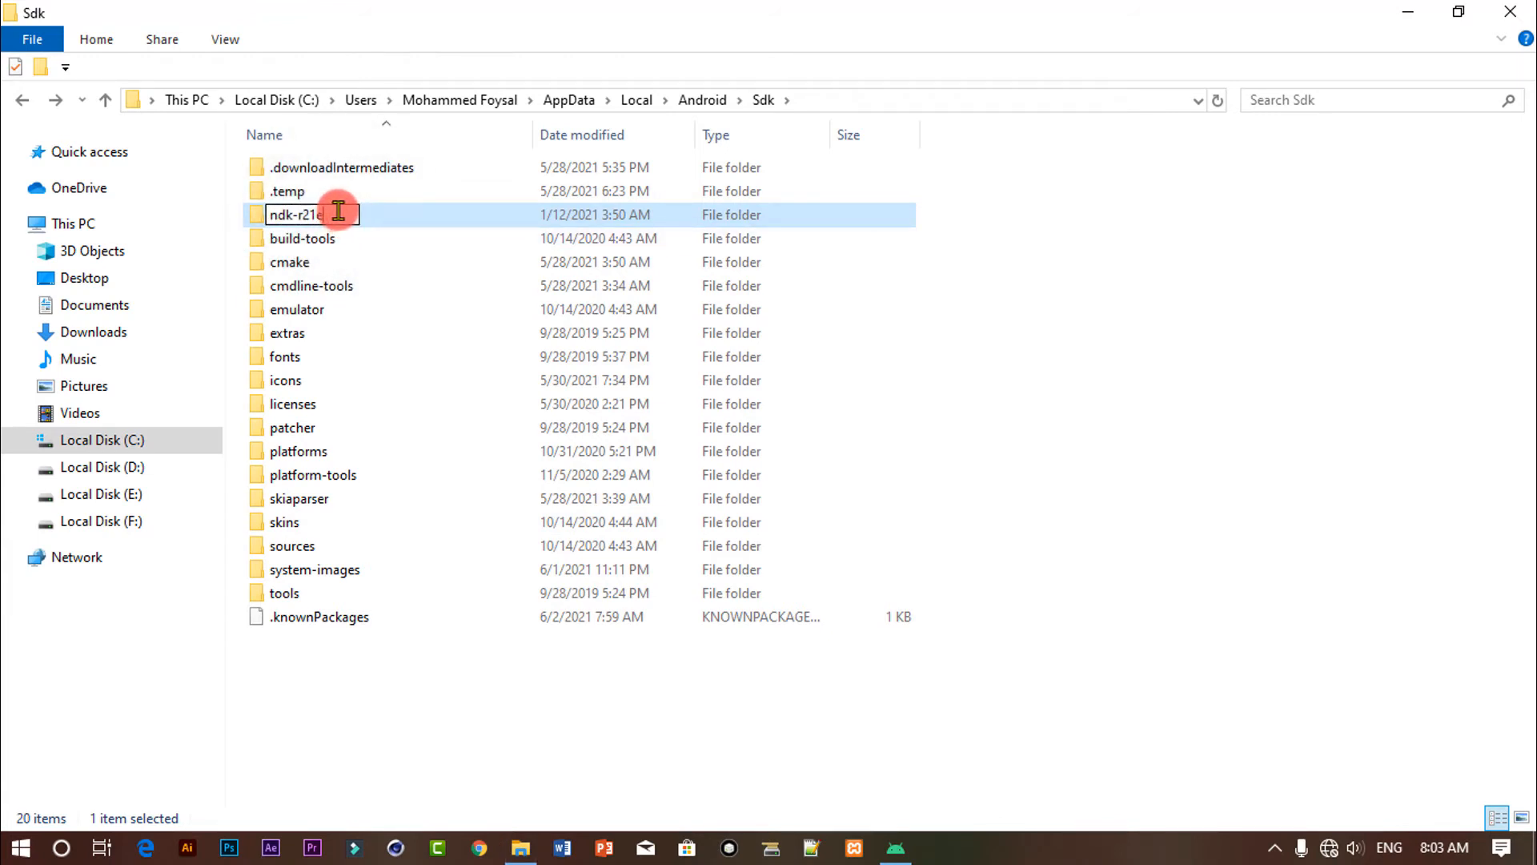
key(BackSpace)
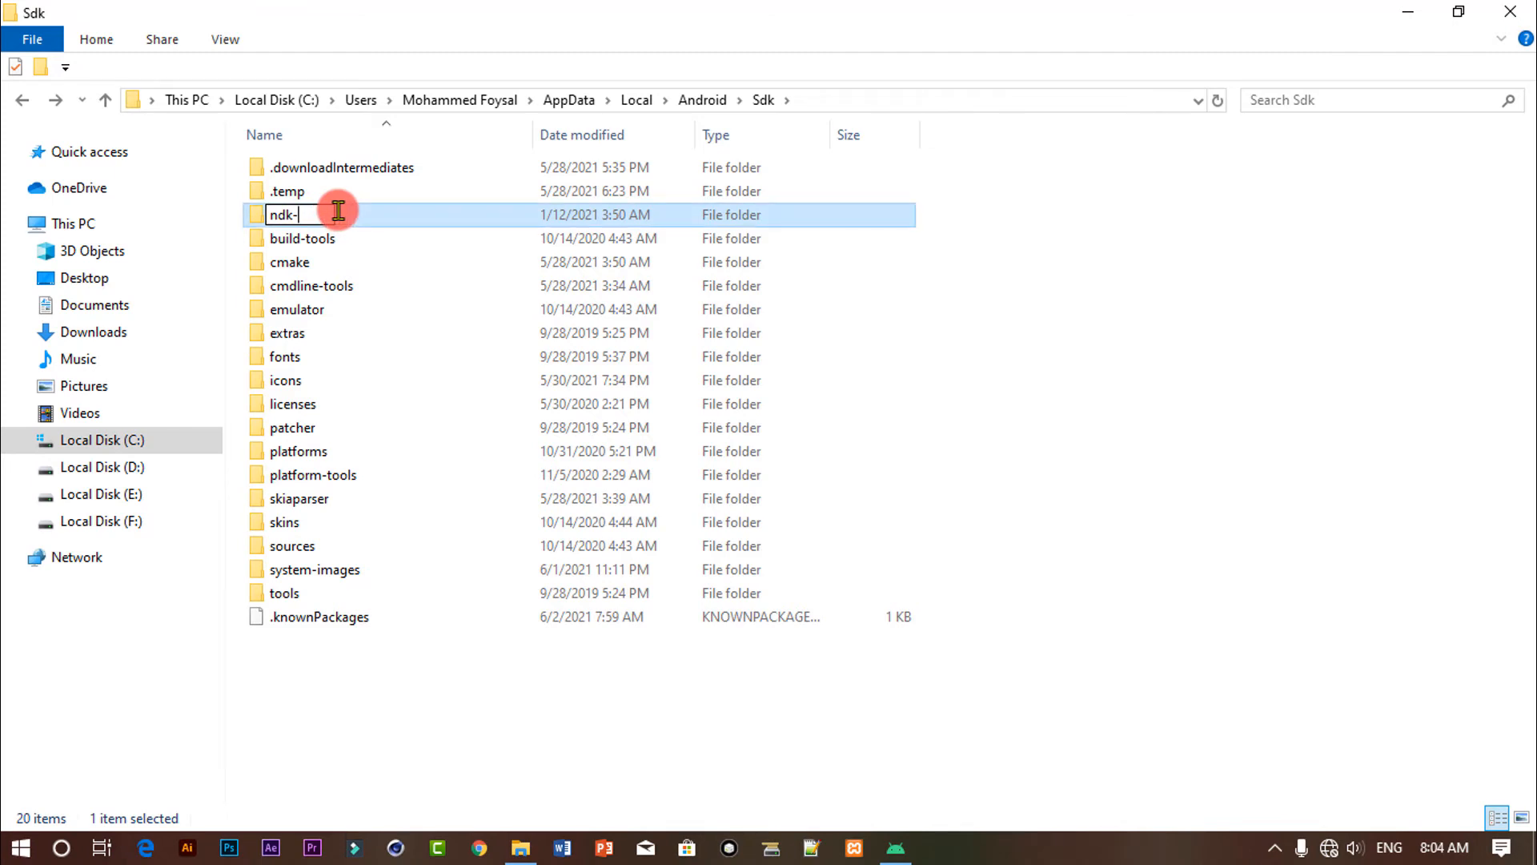
text(bu)
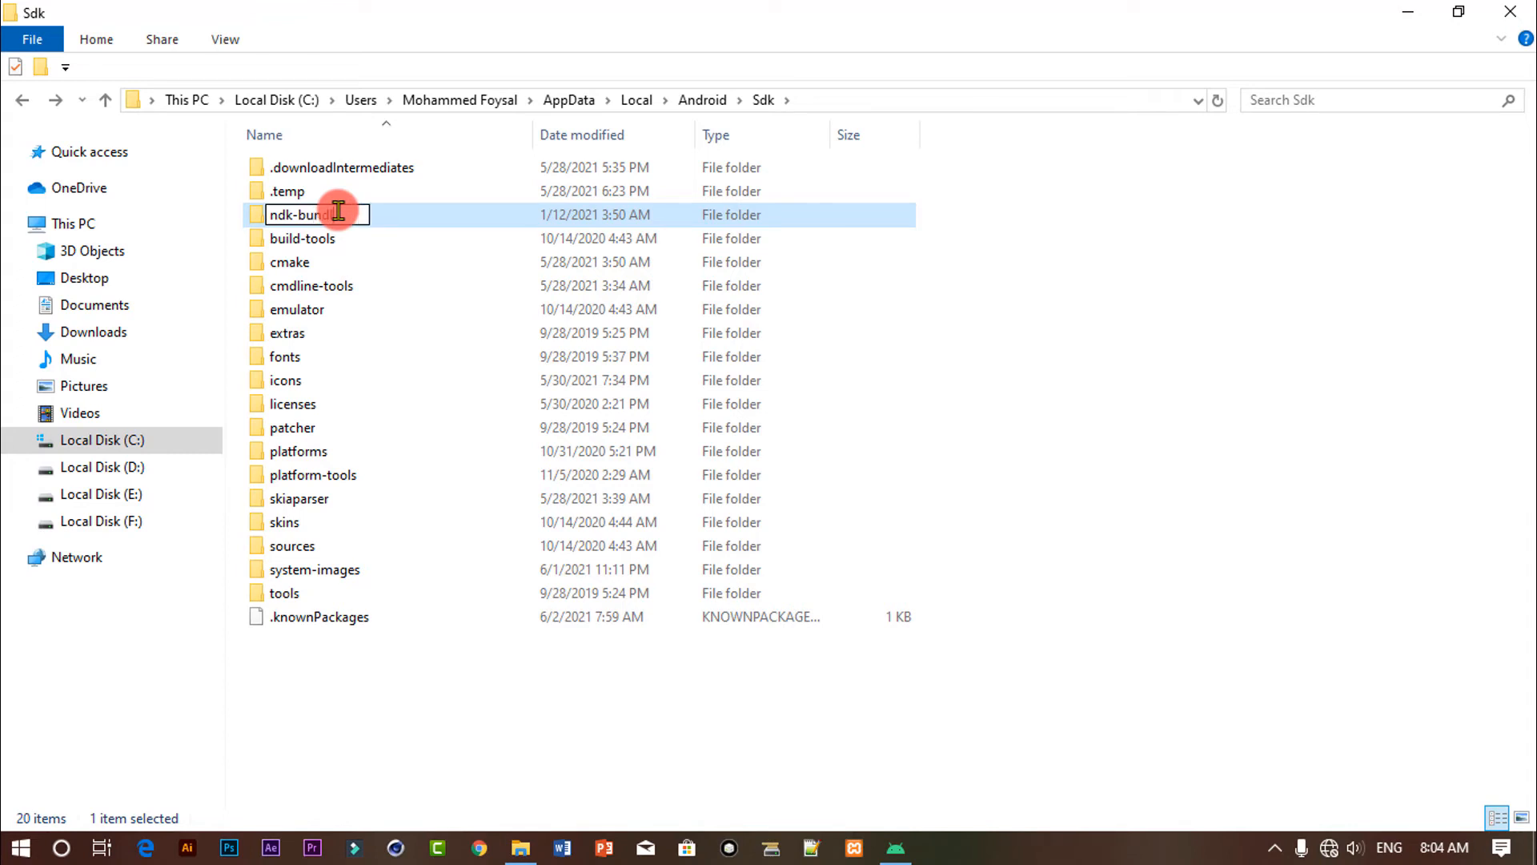
text(ndle)
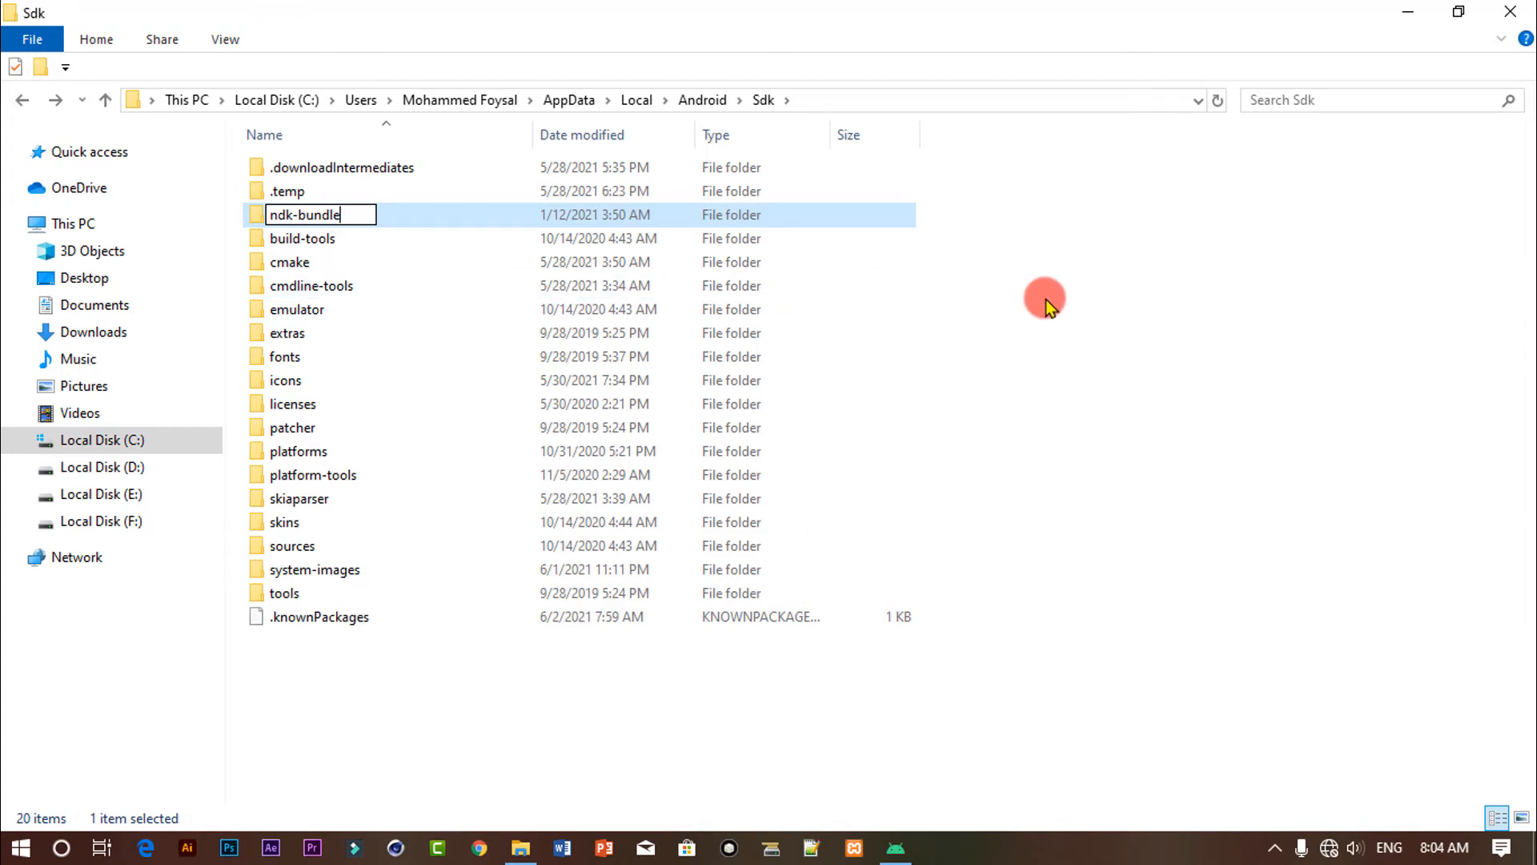
key(Return)
click(1068, 396)
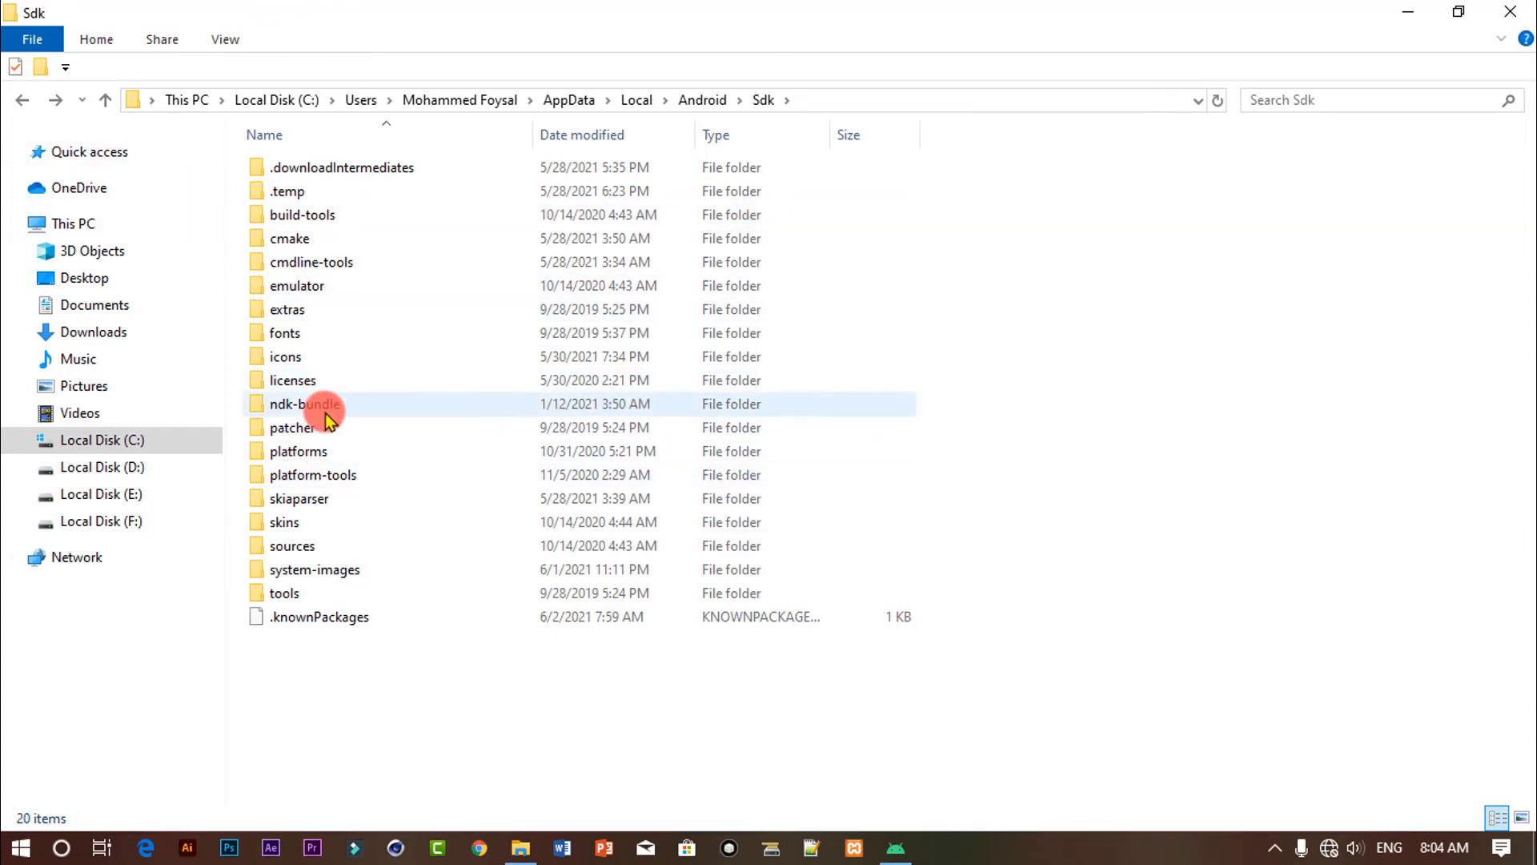
Step: Open the ndk-bundle folder inside Android\Sdk and examine its contents and full path
double_click(323, 411)
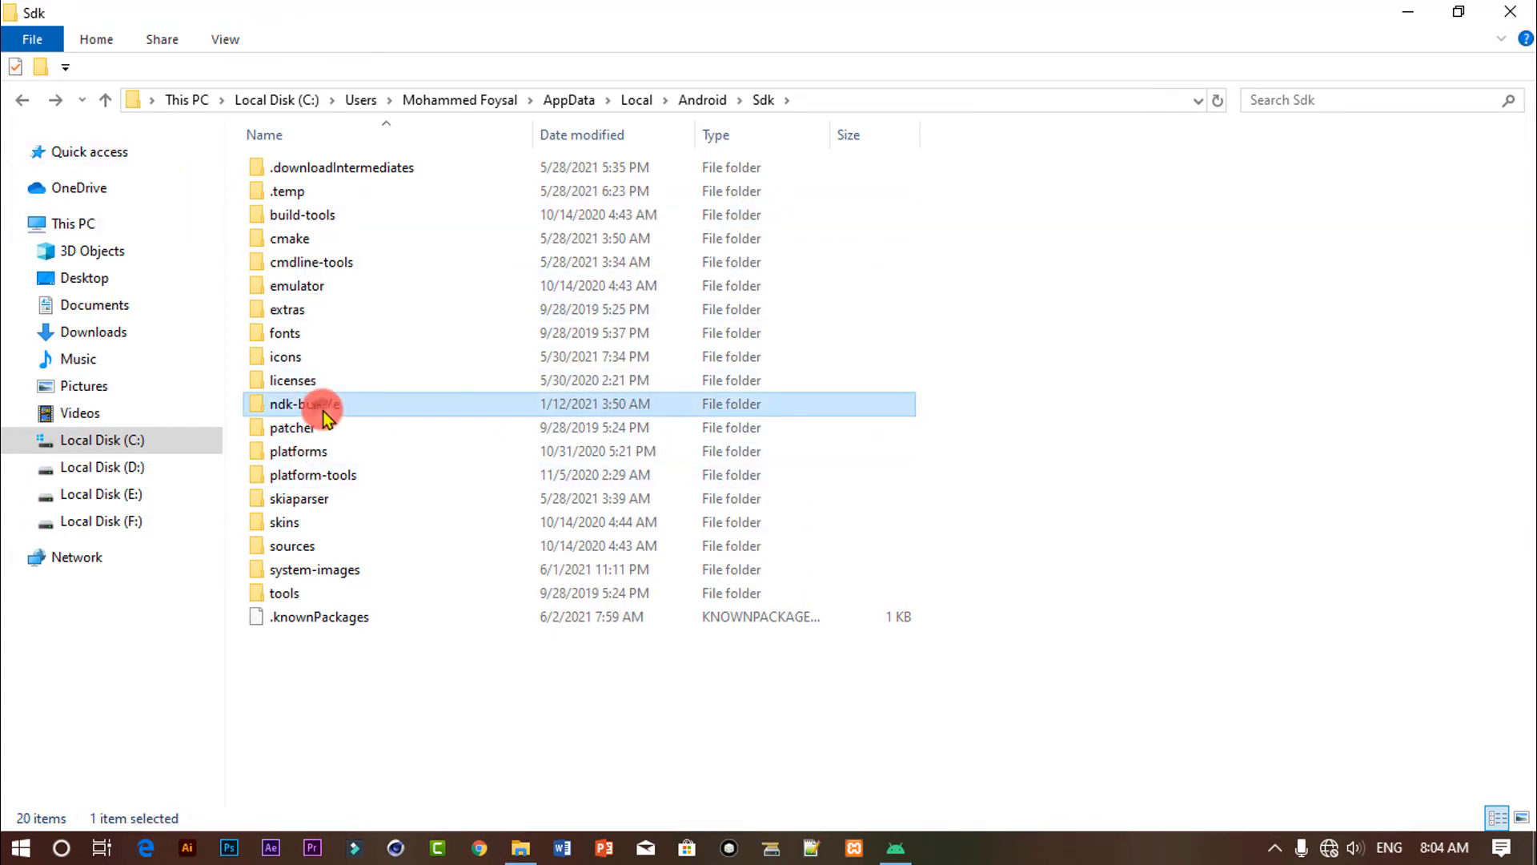
click(21, 101)
click(21, 101)
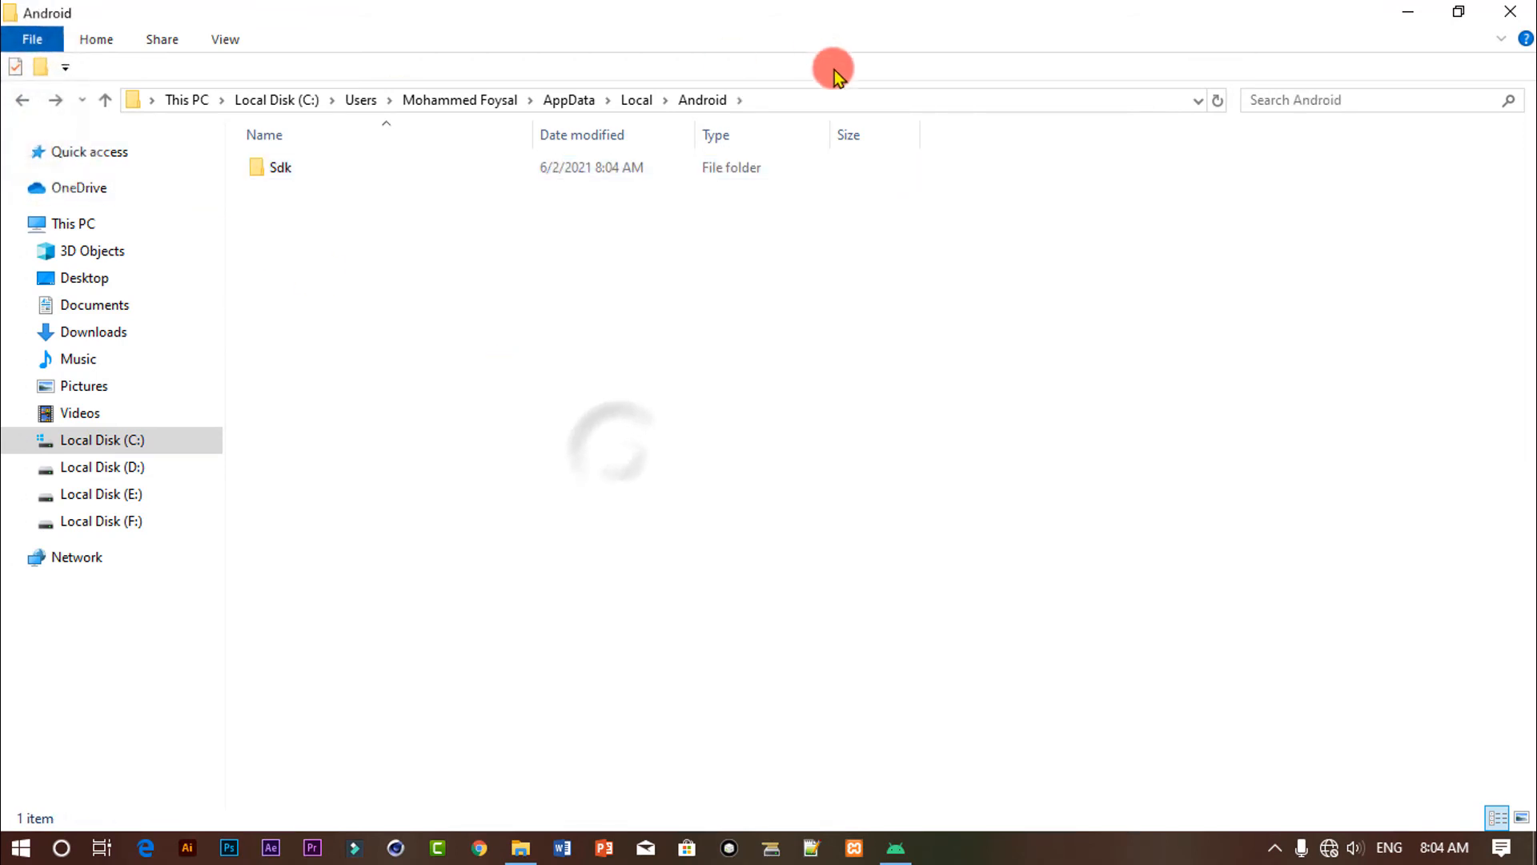
double_click(344, 170)
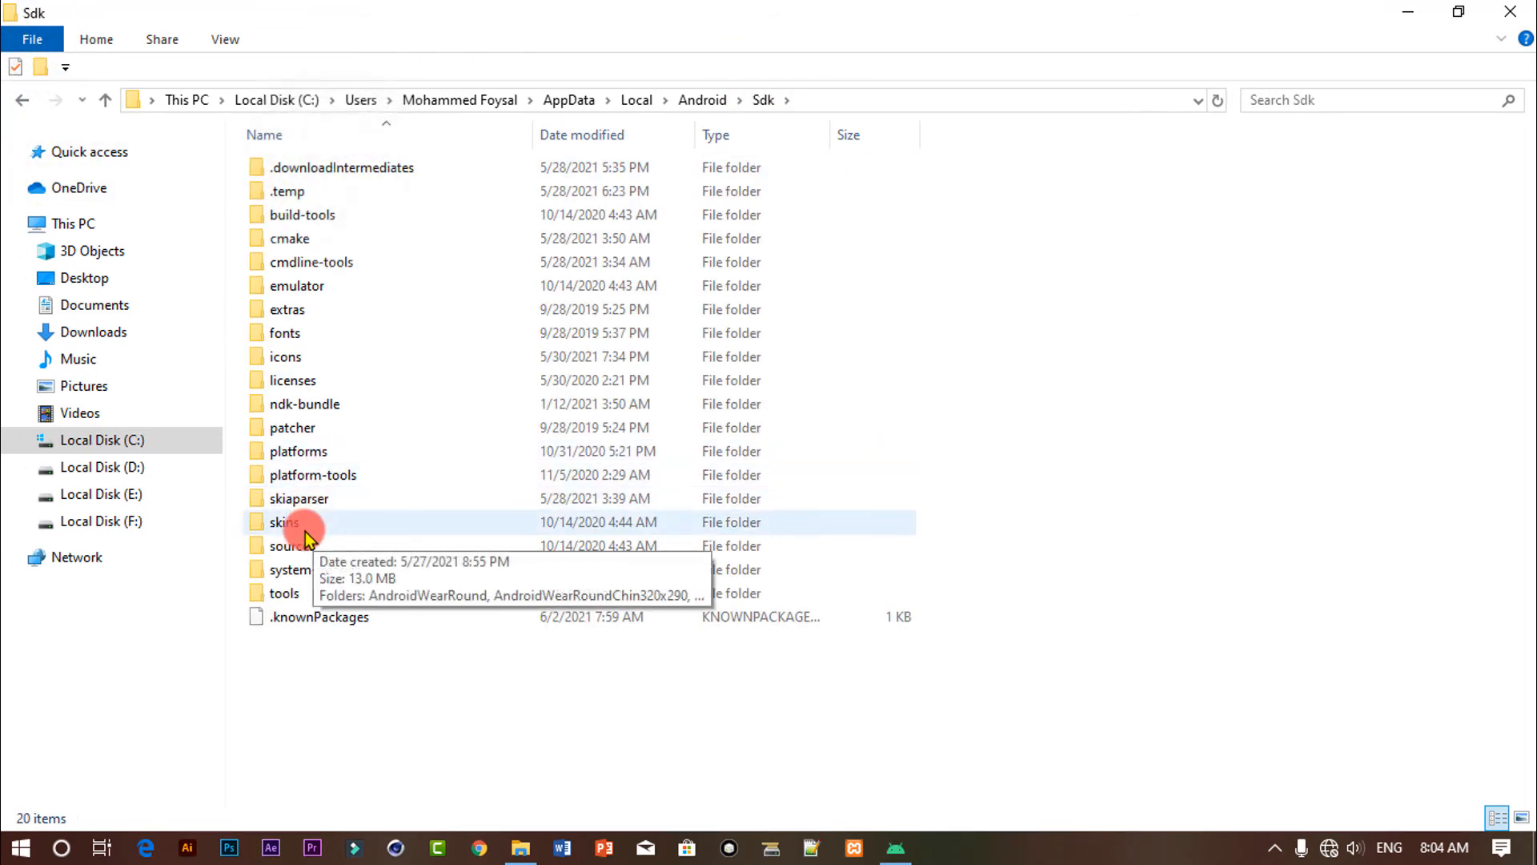
click(305, 408)
double_click(305, 409)
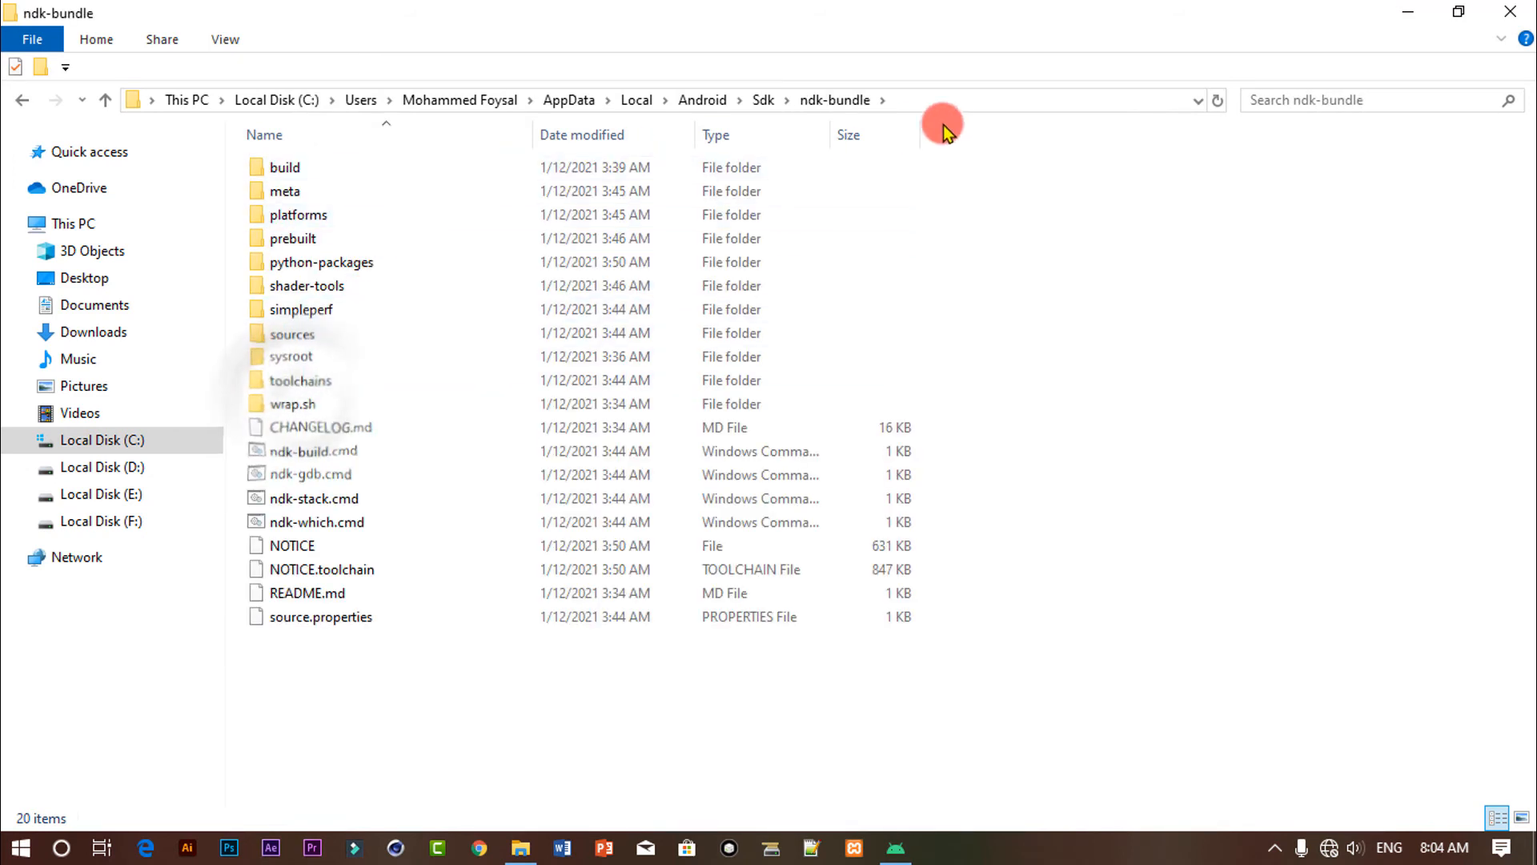
click(967, 101)
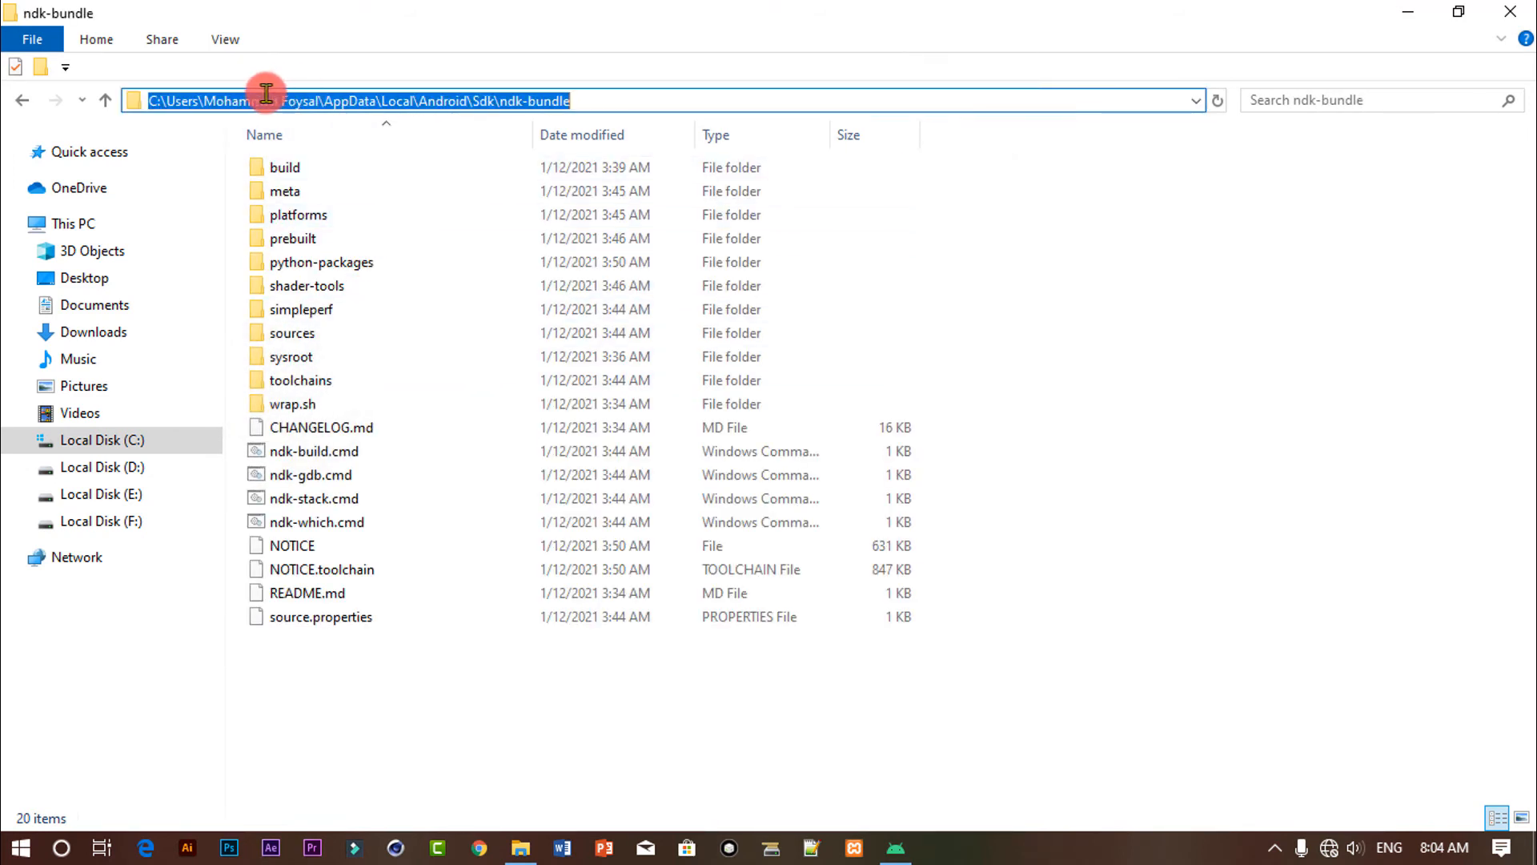
drag(156, 100, 491, 107)
click(1264, 327)
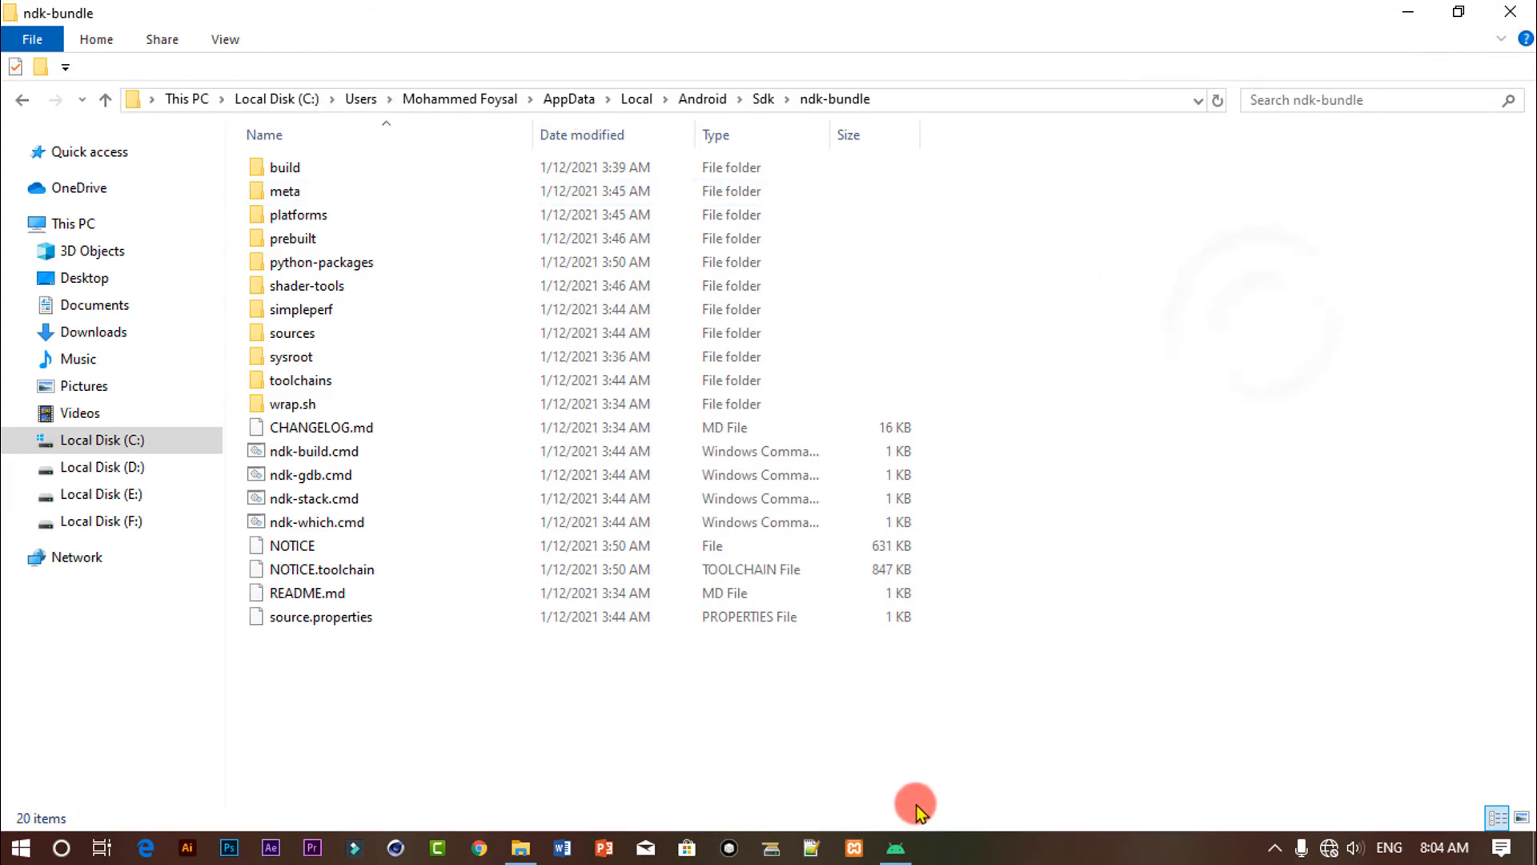
Step: Switch to the Android Studio welcome window and reposition it on the screen
click(899, 848)
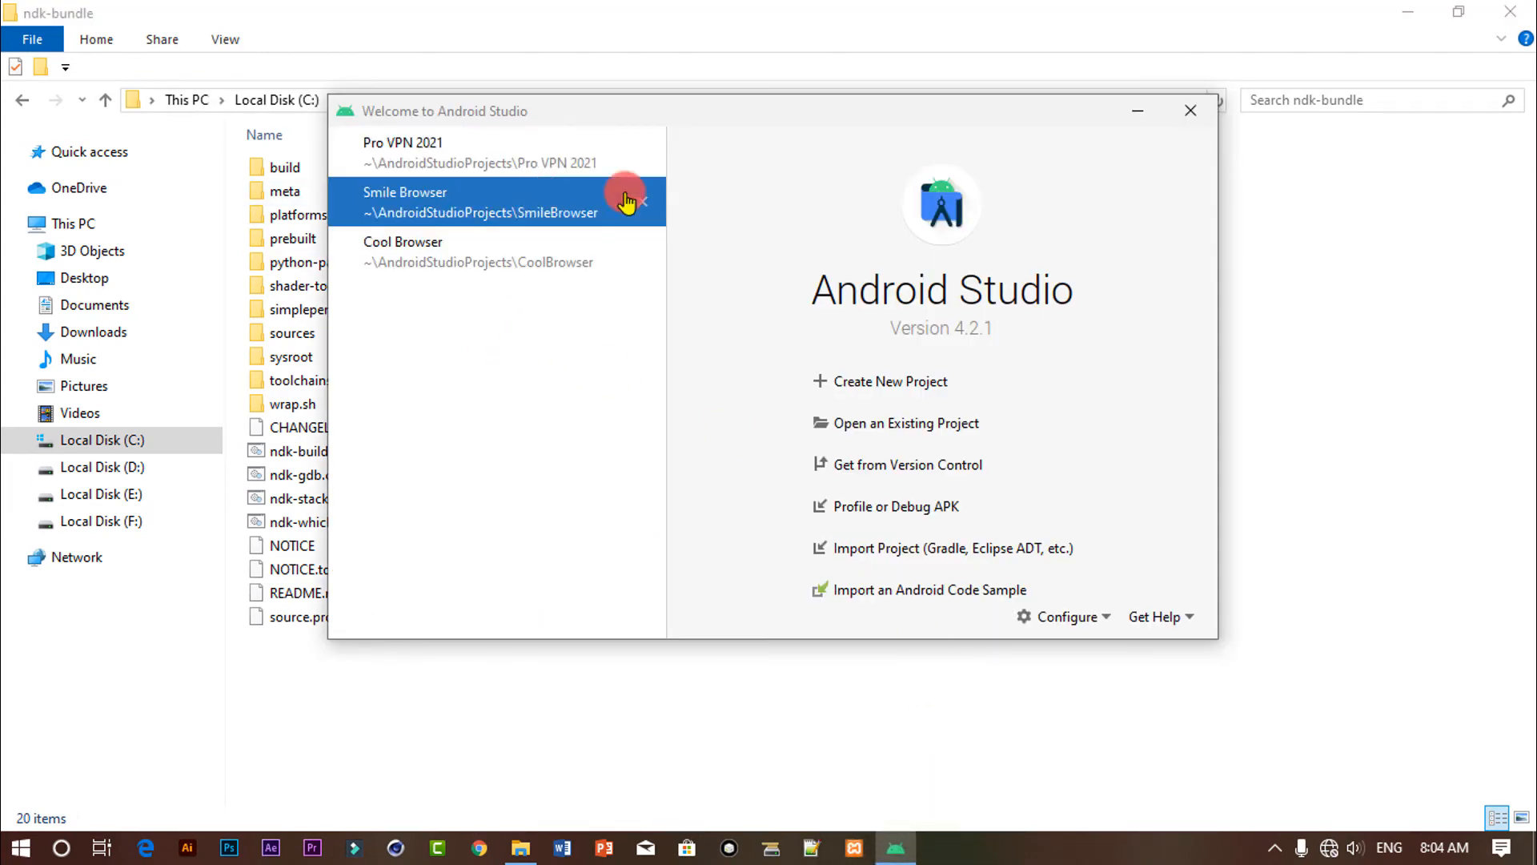
drag(804, 108, 718, 117)
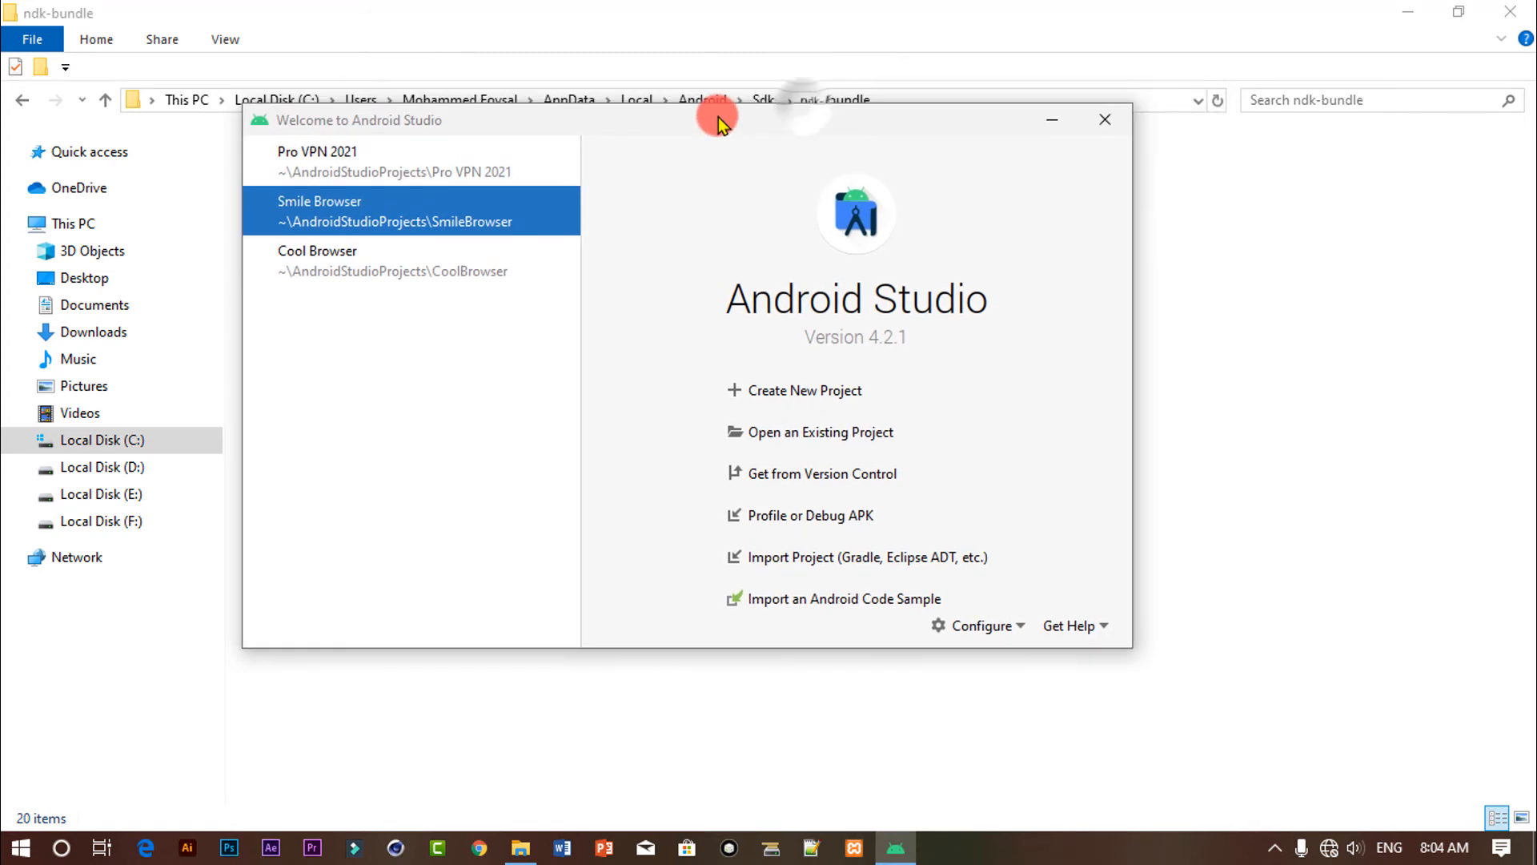
click(848, 392)
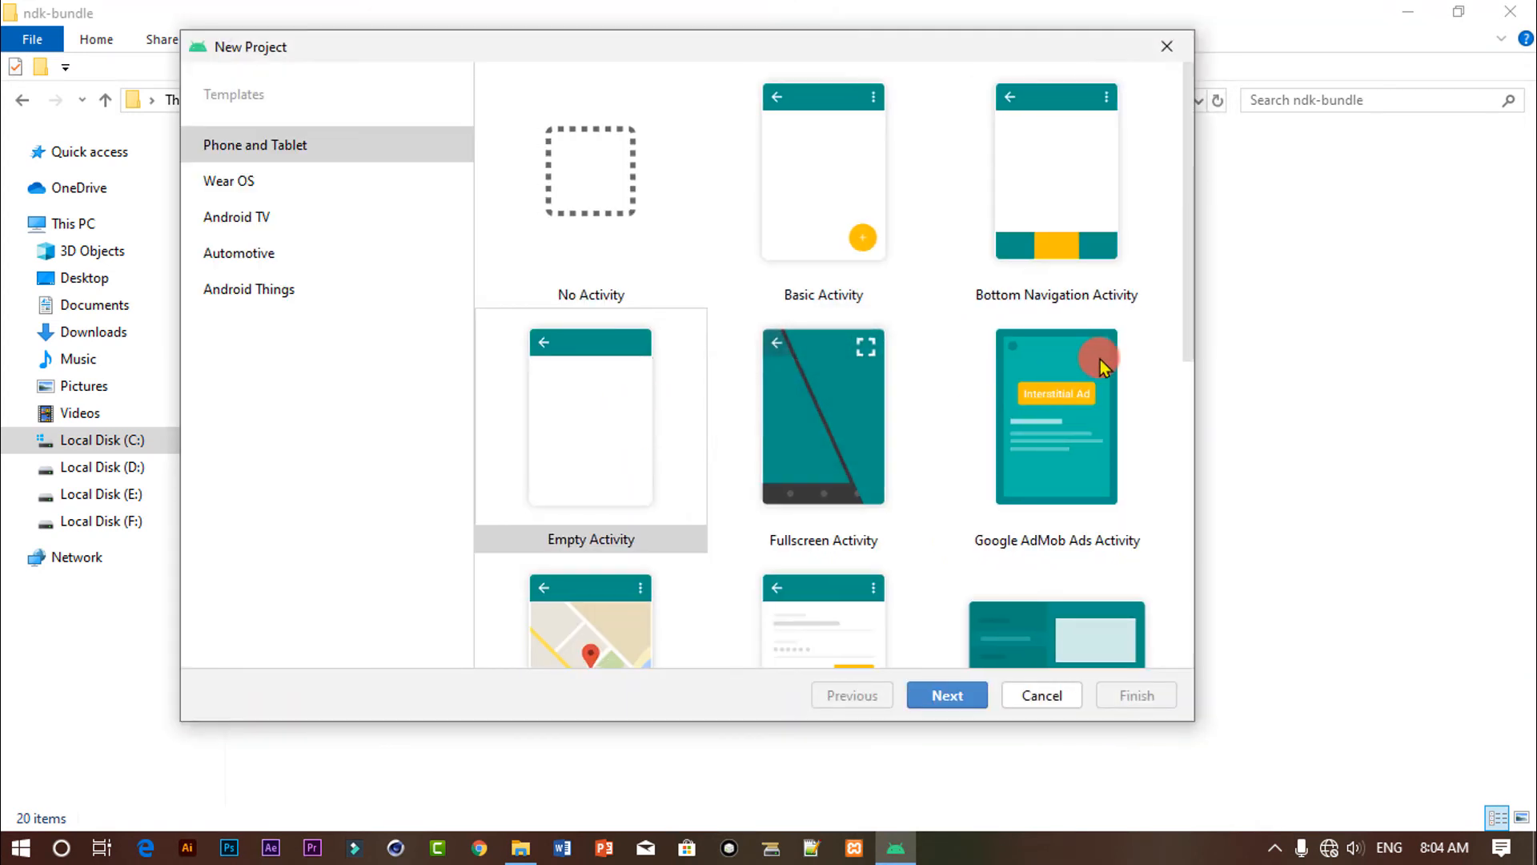
drag(1194, 334, 1190, 664)
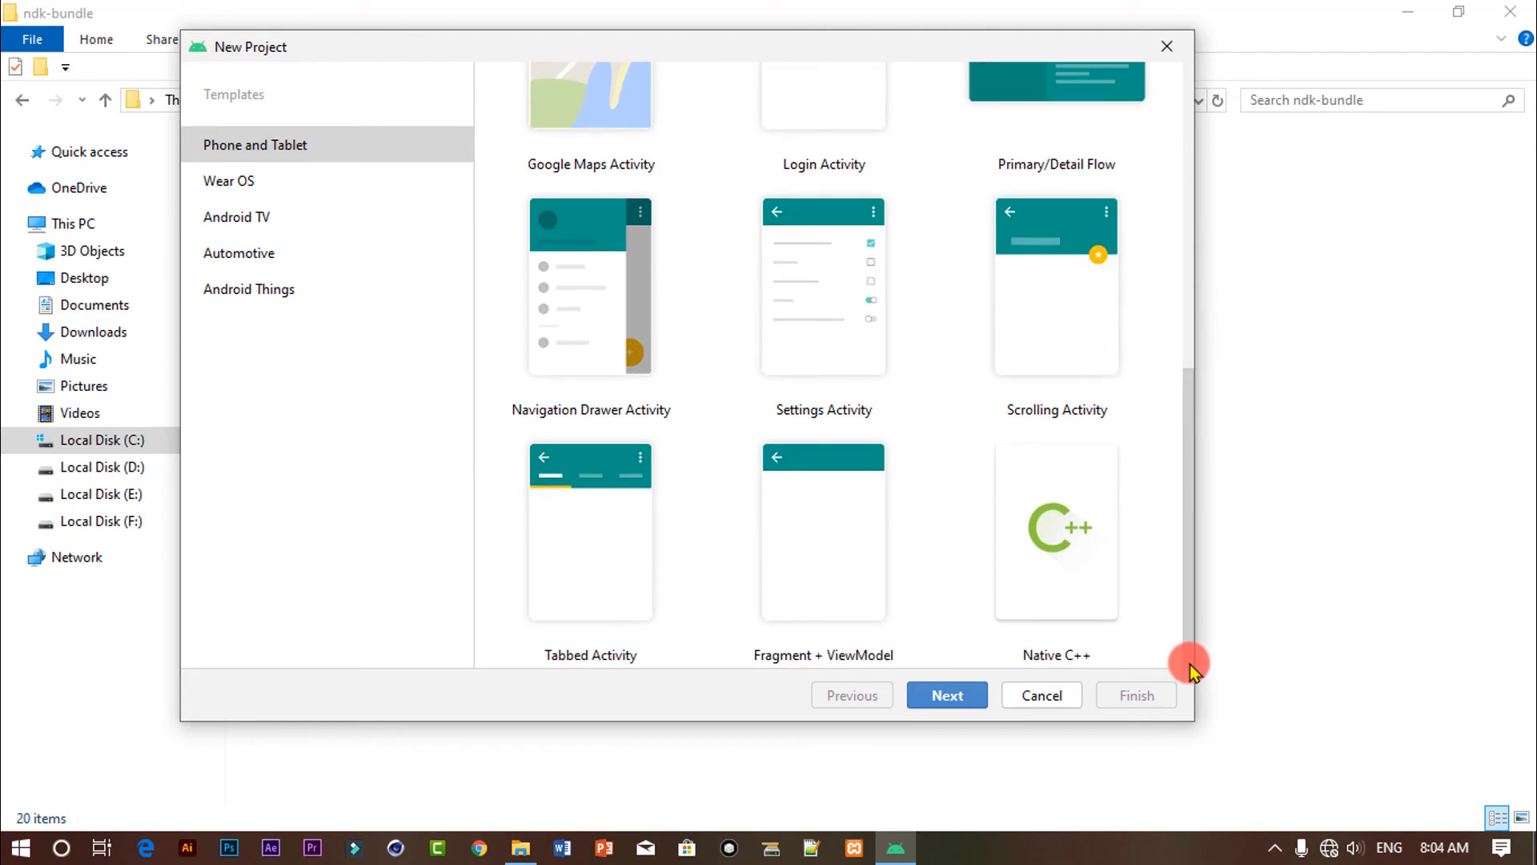
click(989, 552)
click(1058, 703)
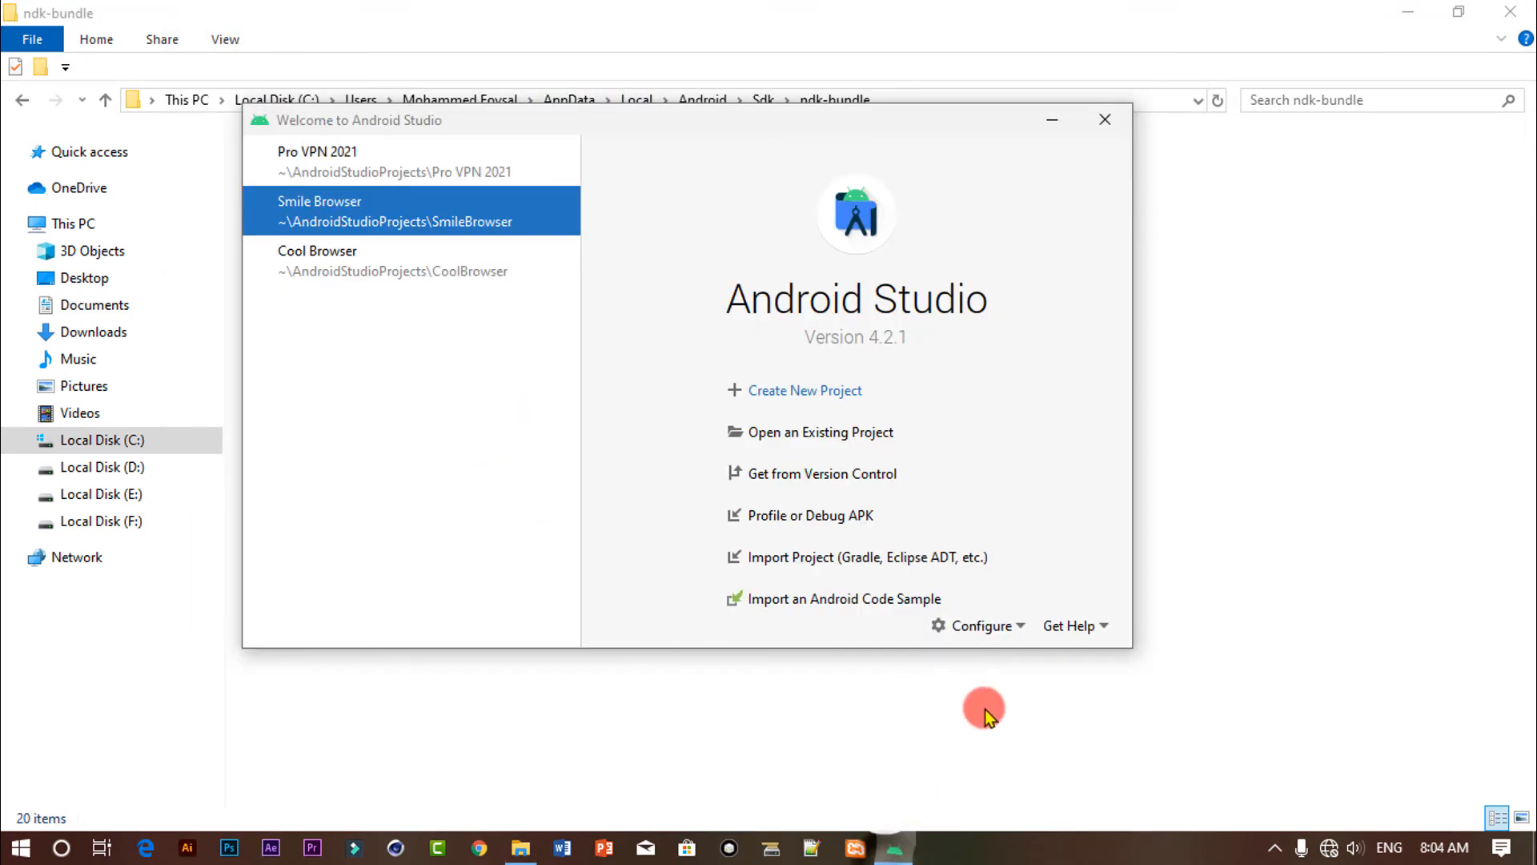
Step: Start a new project from the Native C++ template for Phone and Tablet and proceed to its configuration
click(847, 391)
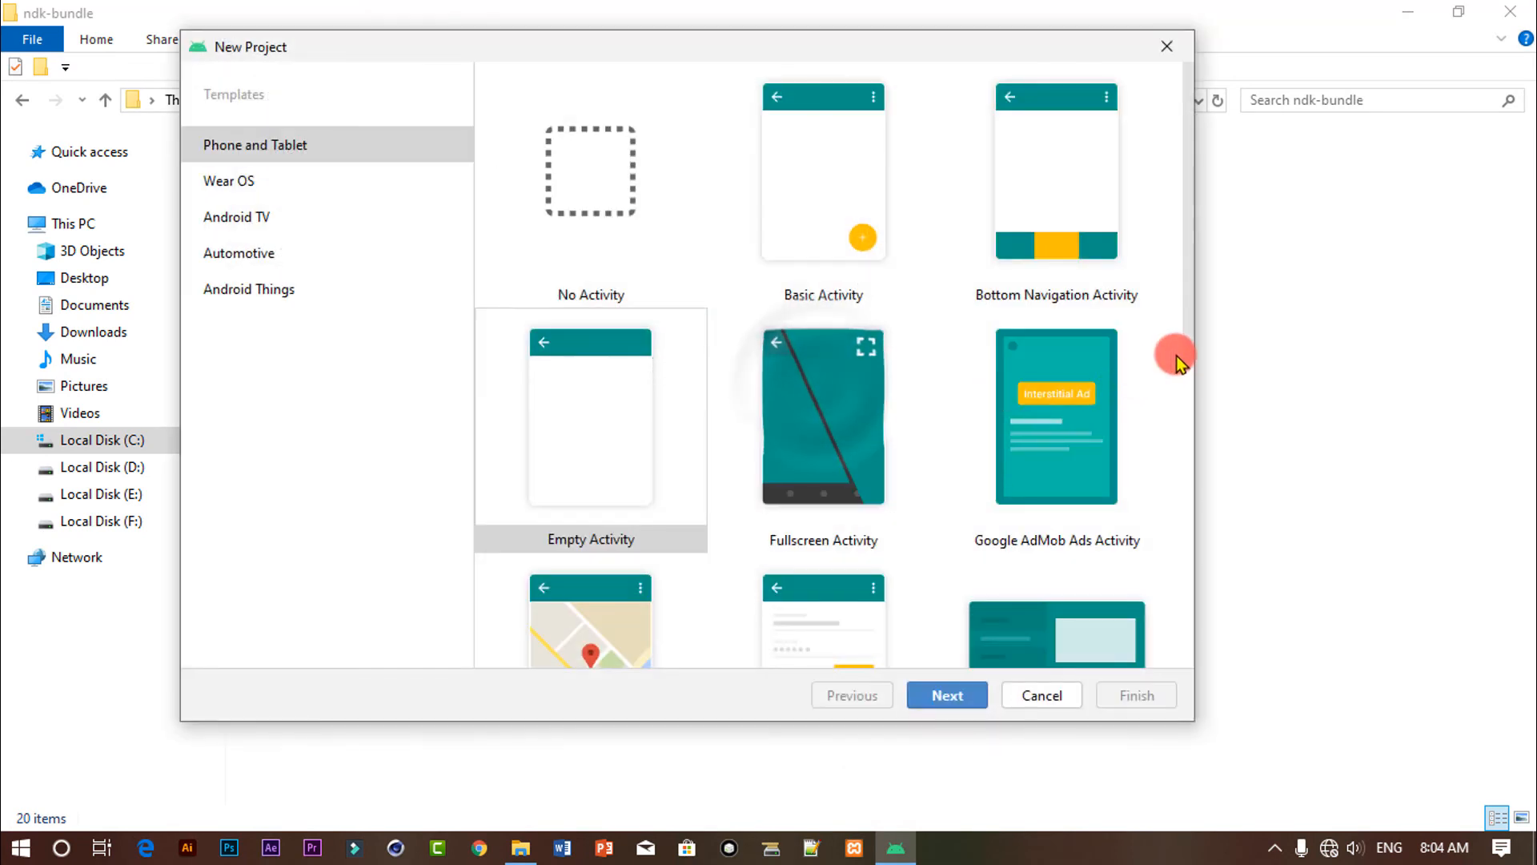
drag(1184, 353, 1102, 655)
click(1064, 594)
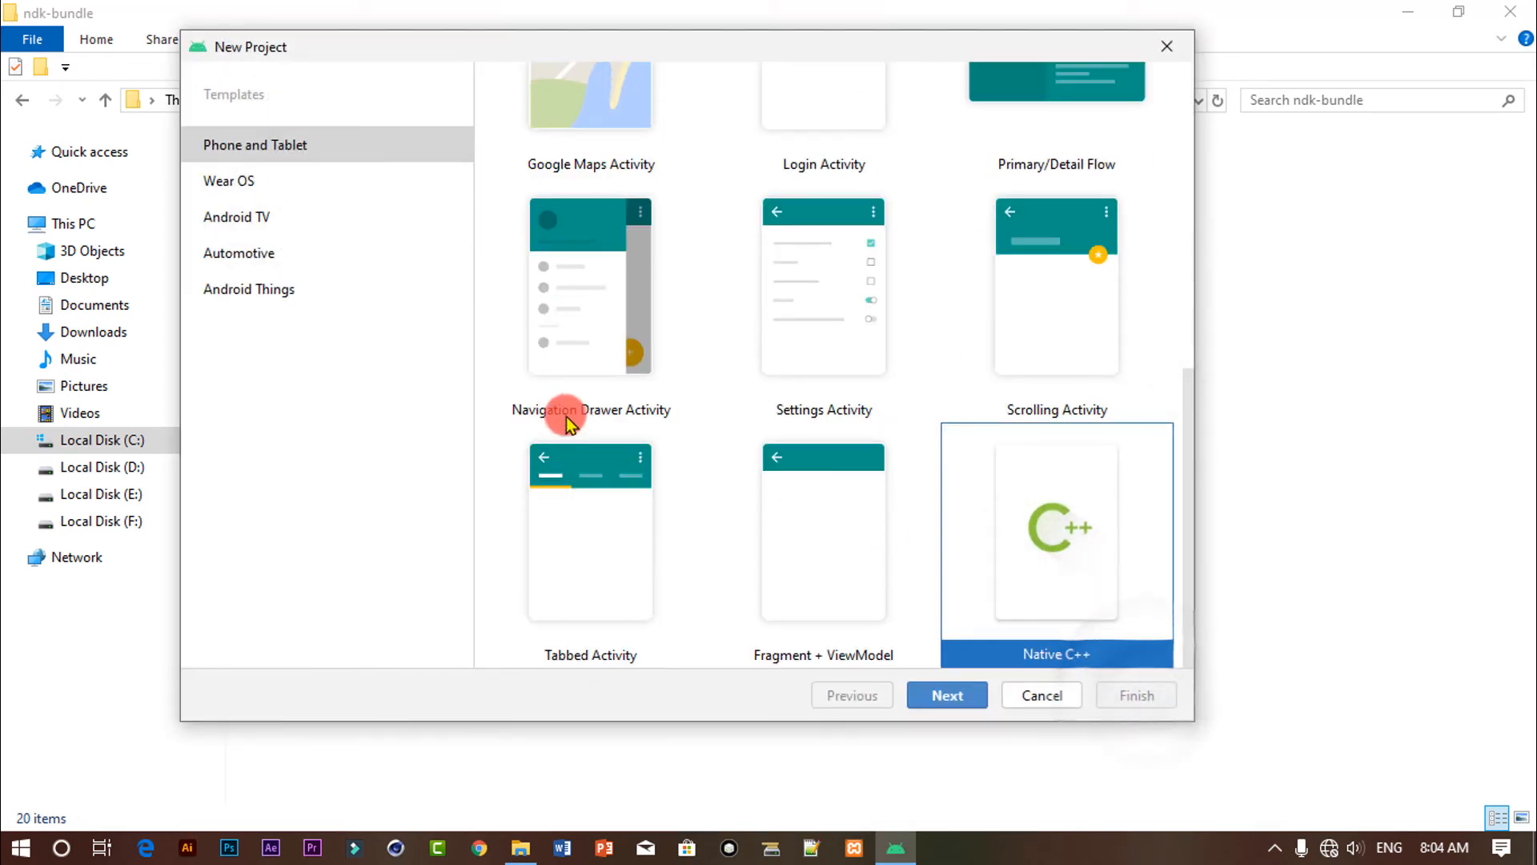
scroll(565, 416, up, 8)
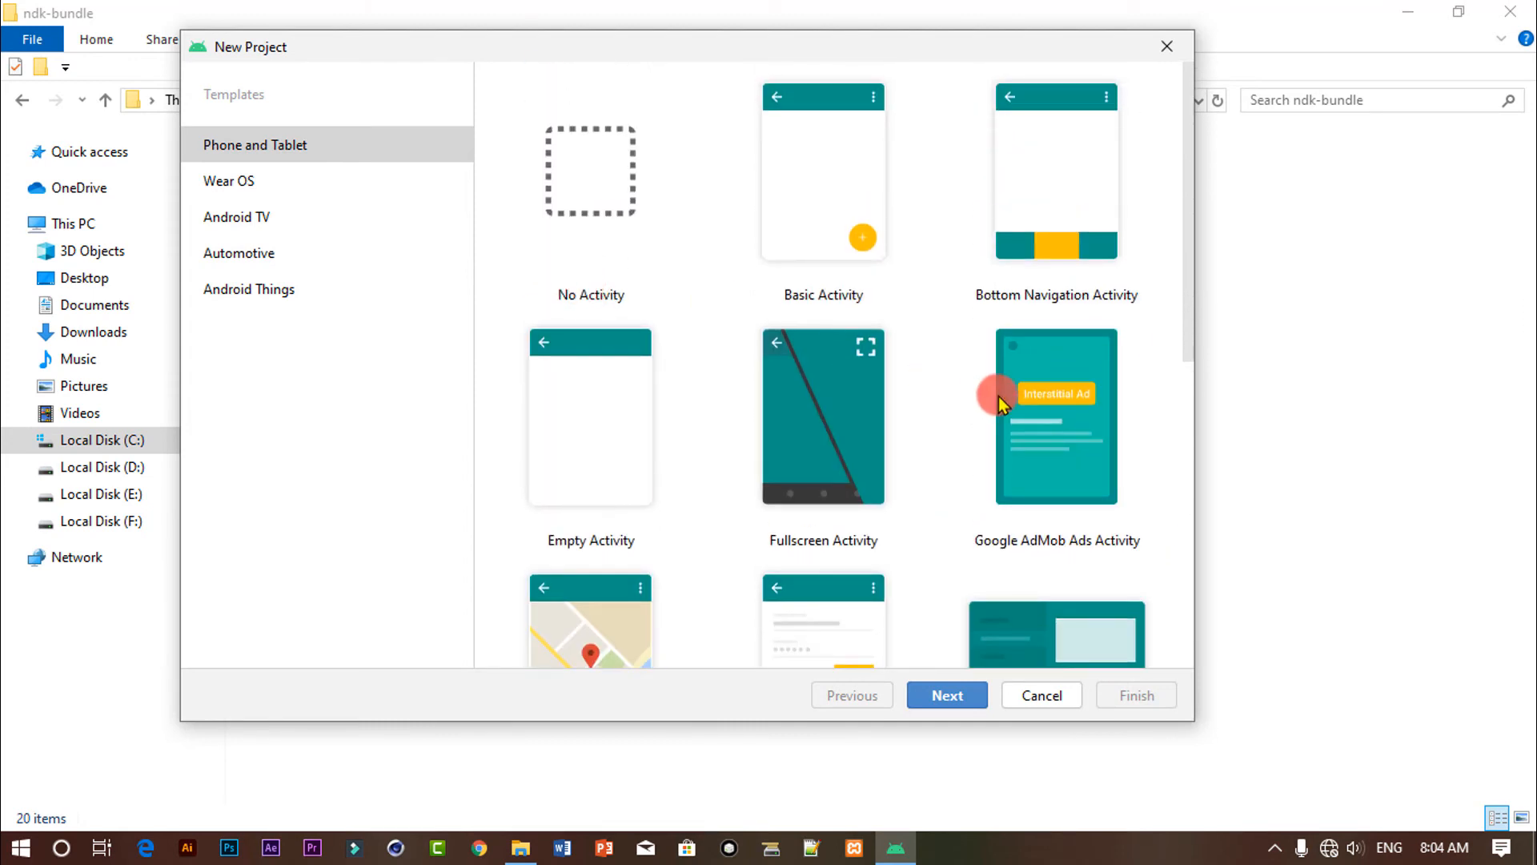
scroll(998, 396, down, 8)
click(973, 678)
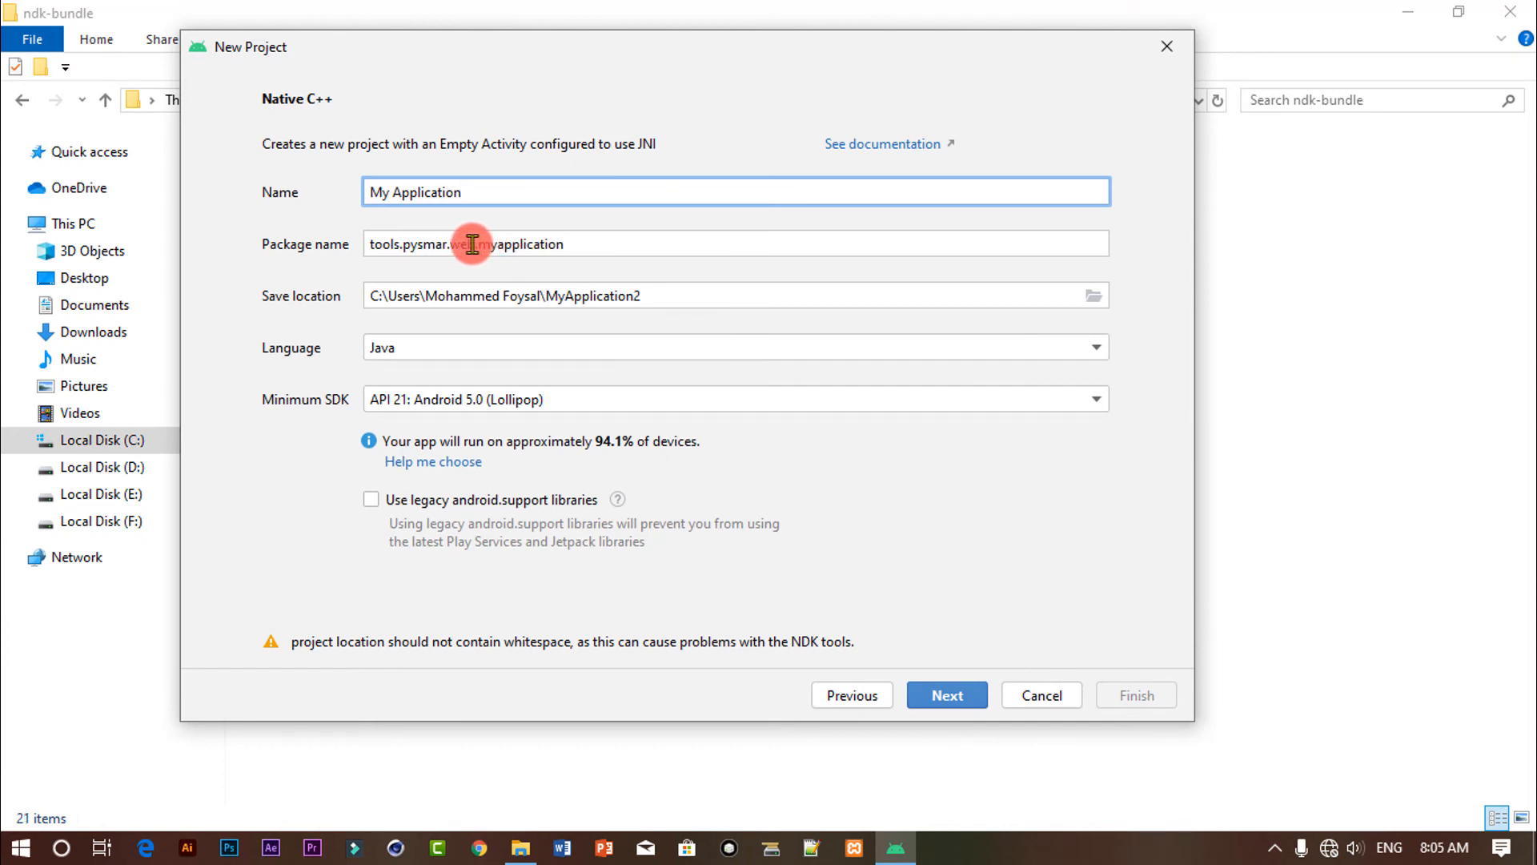
Step: Shorten the package name to tools.myapplication and continue to the C++ standard settings
click(475, 244)
key(BackSpace)
key(BackSpace)
key(BackSpace)
key(BackSpace)
key(BackSpace)
key(BackSpace)
key(BackSpace)
key(BackSpace)
key(BackSpace)
key(BackSpace)
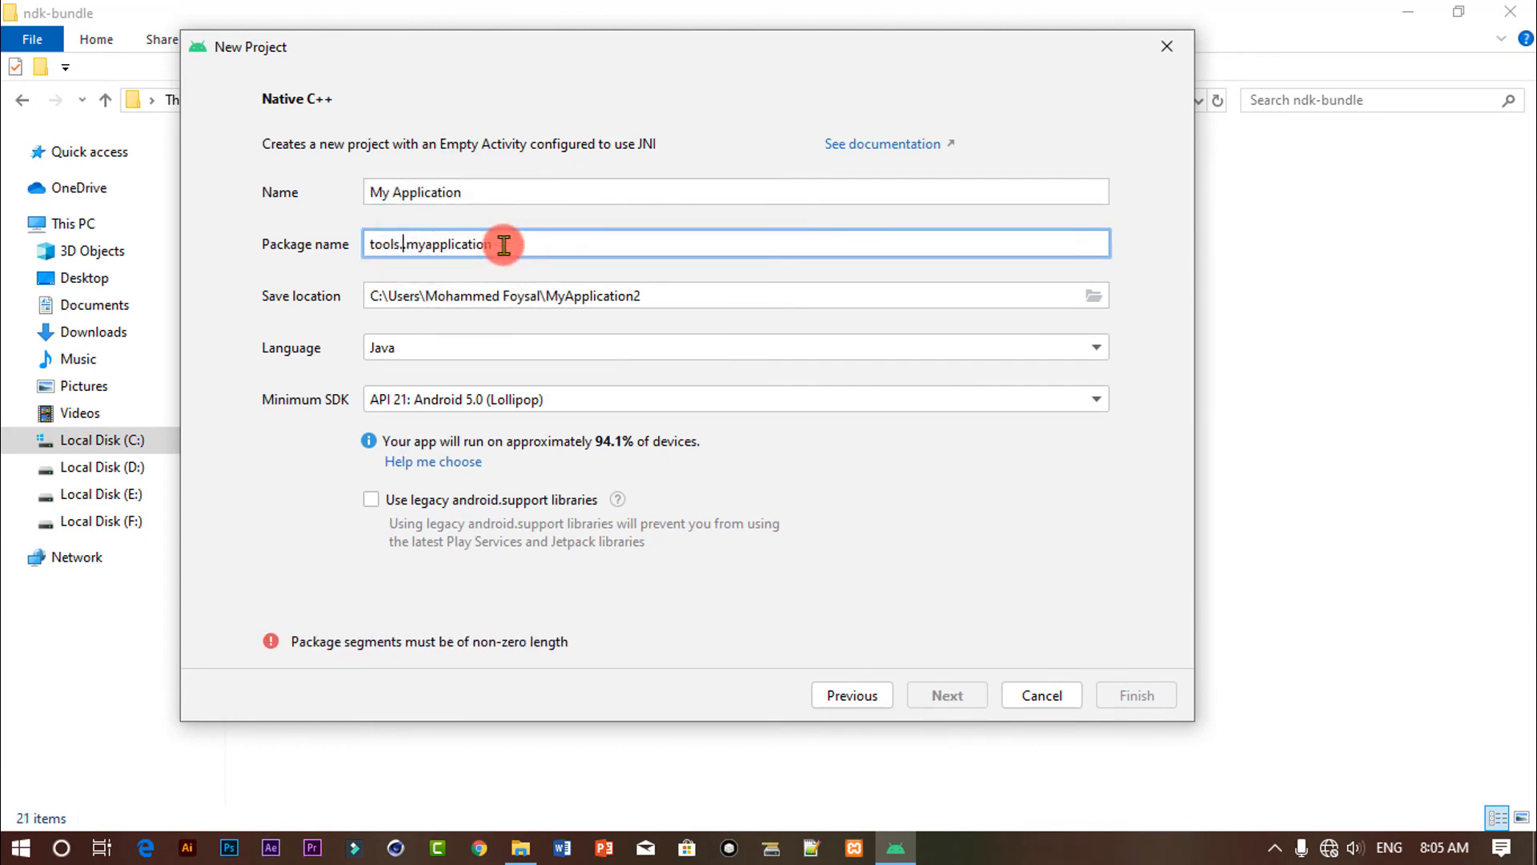
key(BackSpace)
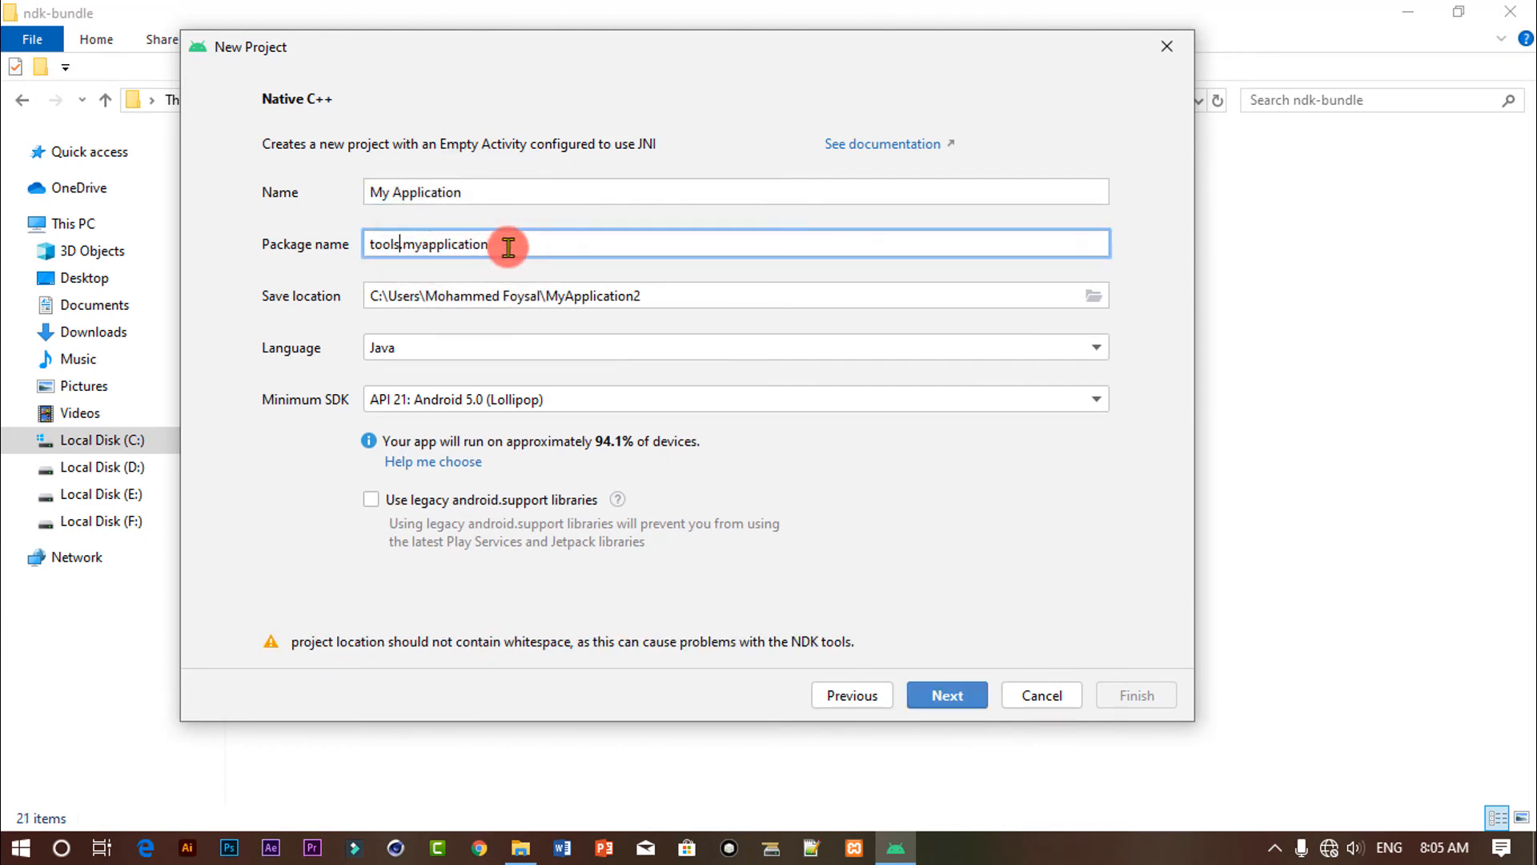
click(949, 696)
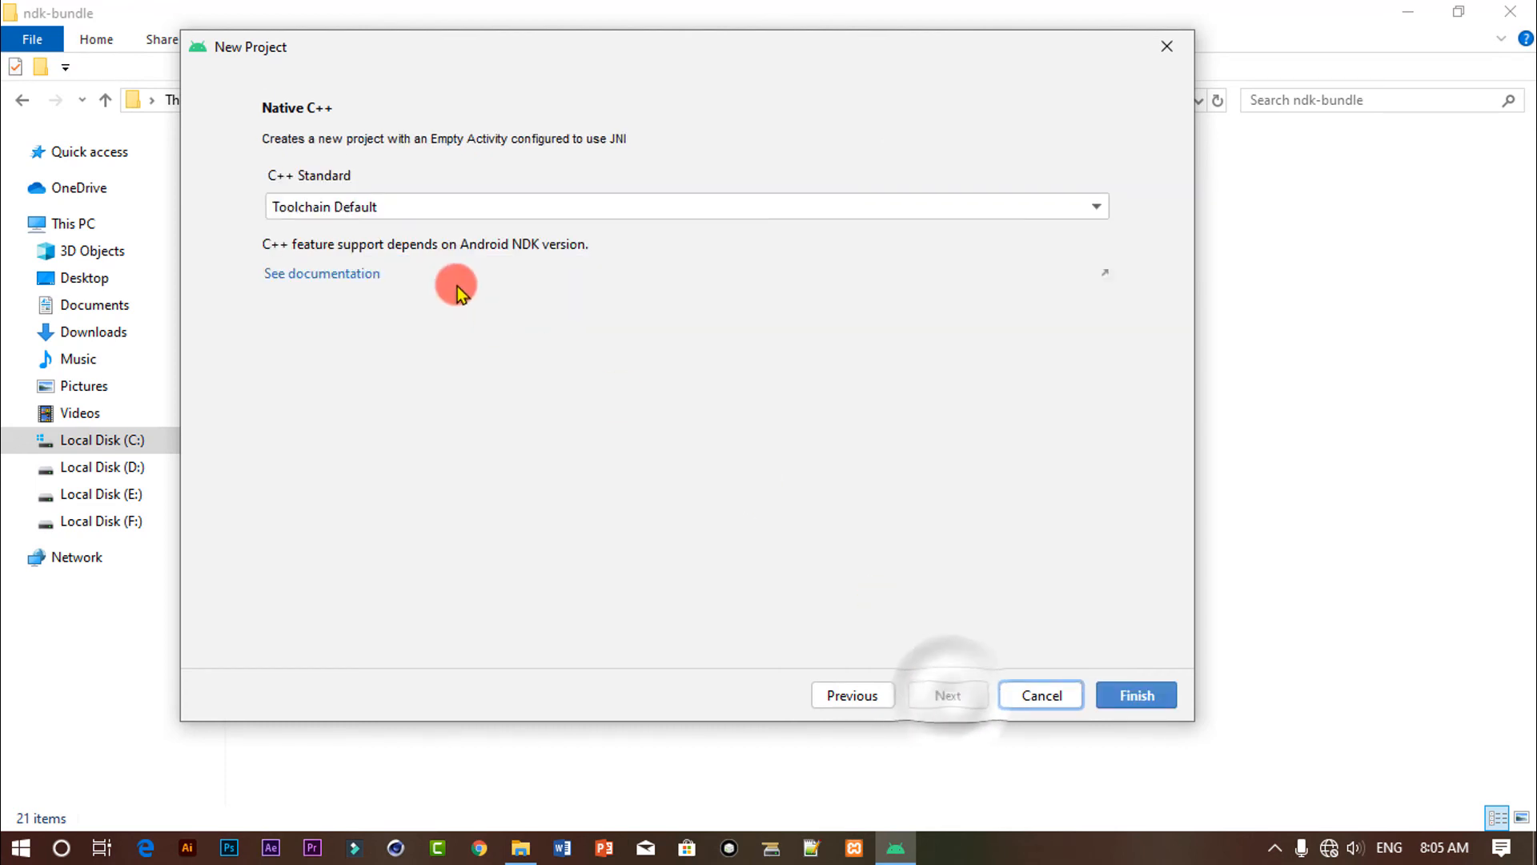
Step: Set the C++ standard to C++17 and create the project
click(1101, 210)
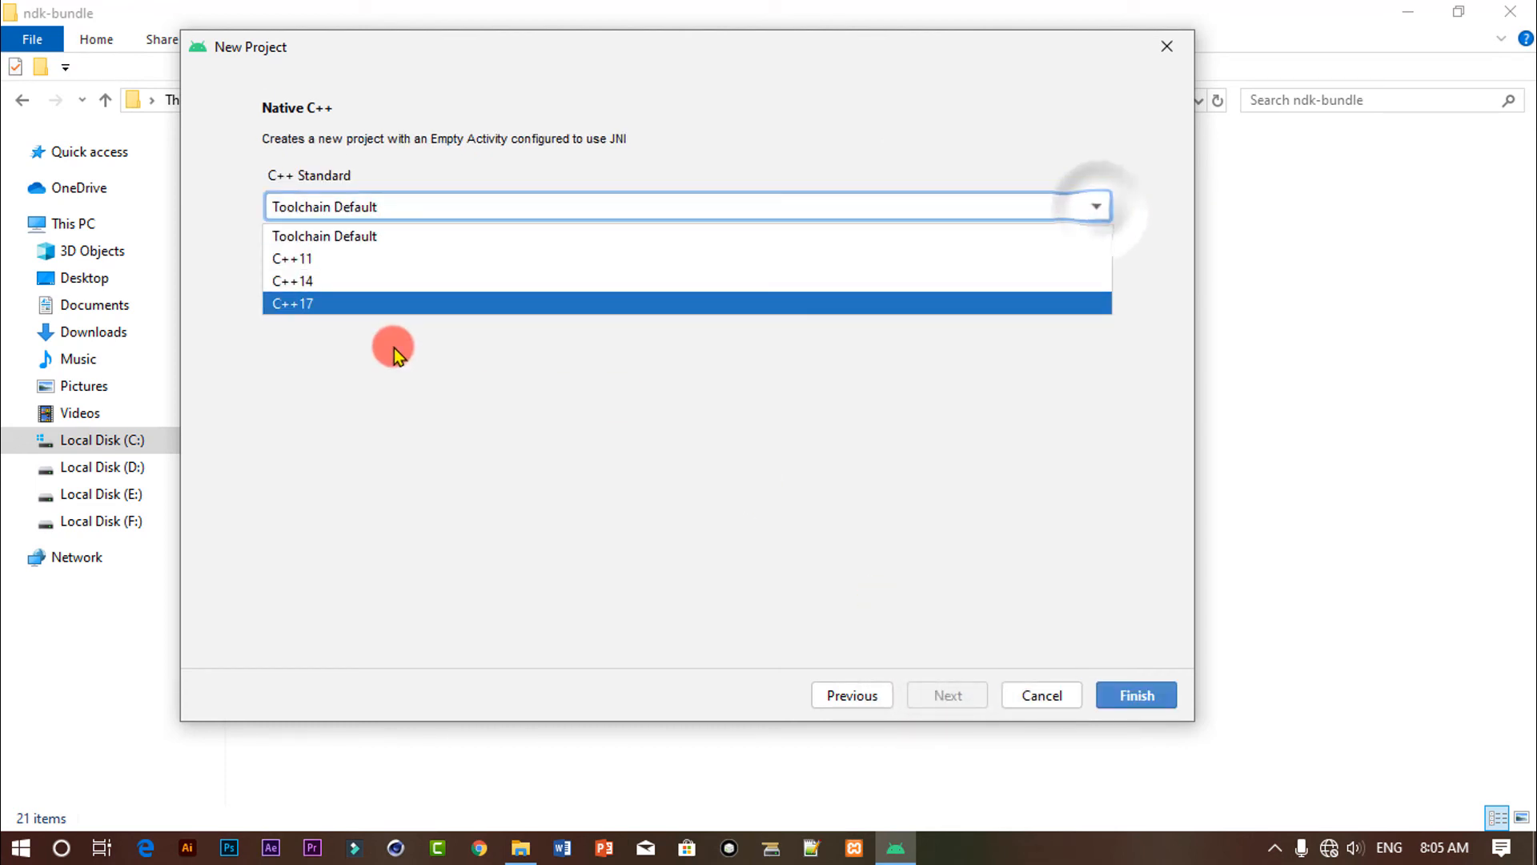
click(301, 305)
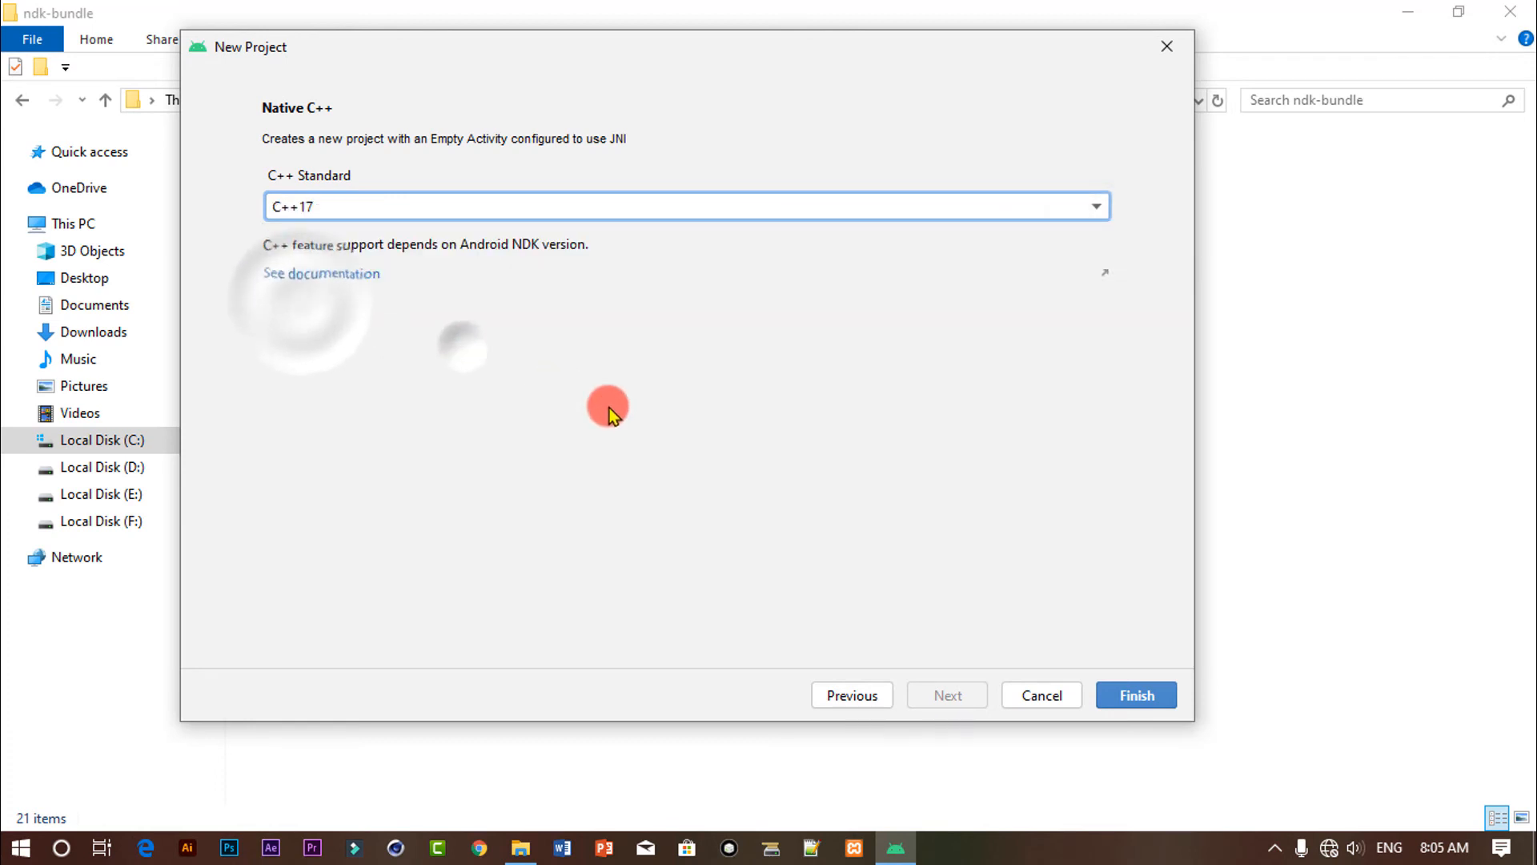
click(1133, 695)
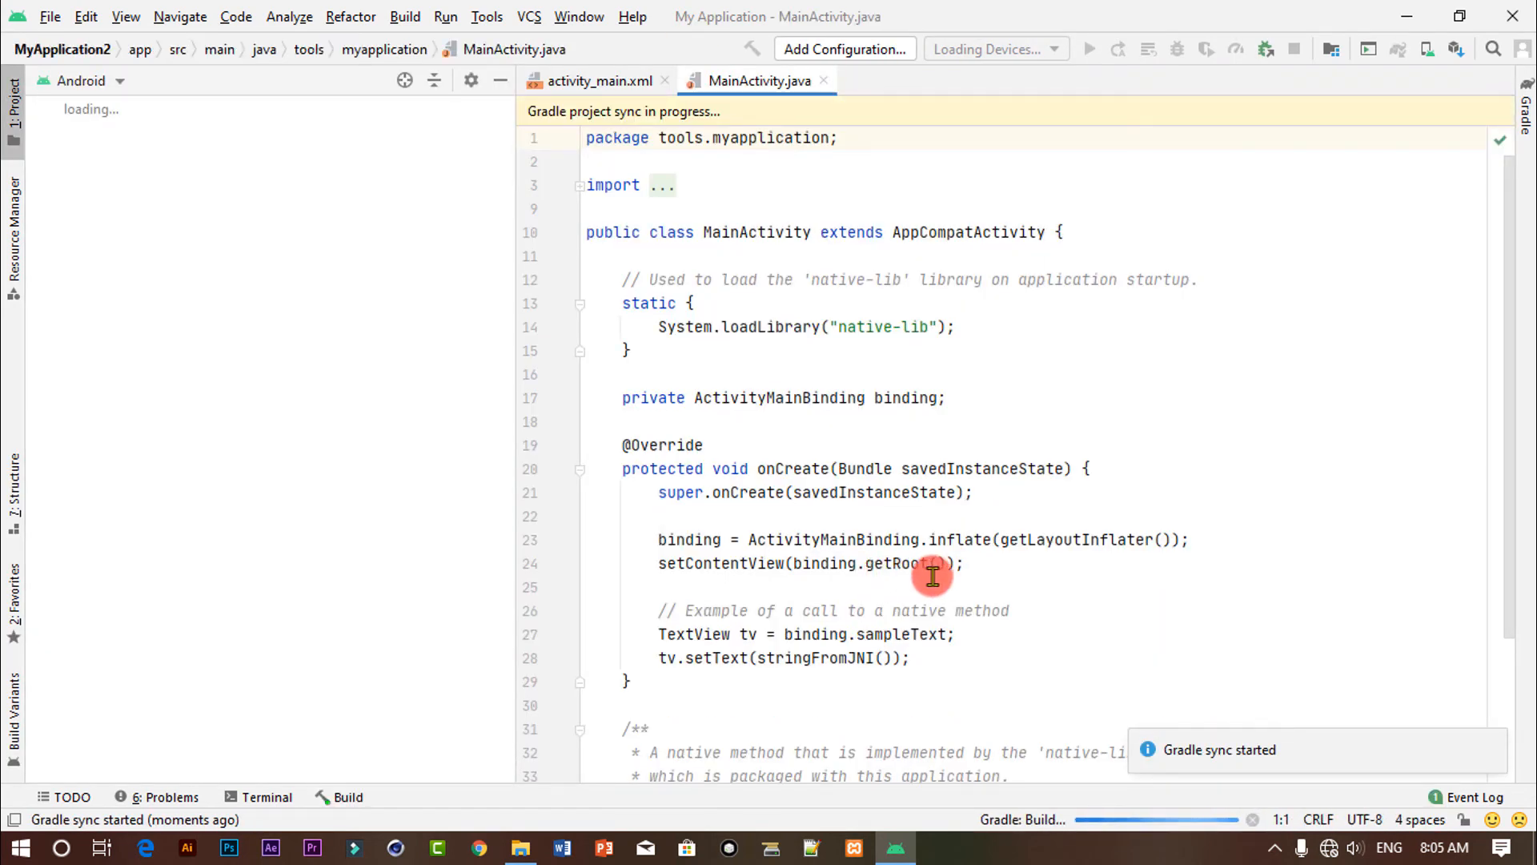
Step: Wait for the Gradle sync to finish, and view activity_main.xml and MainActivity.java in the editor
mouse_move(1167, 757)
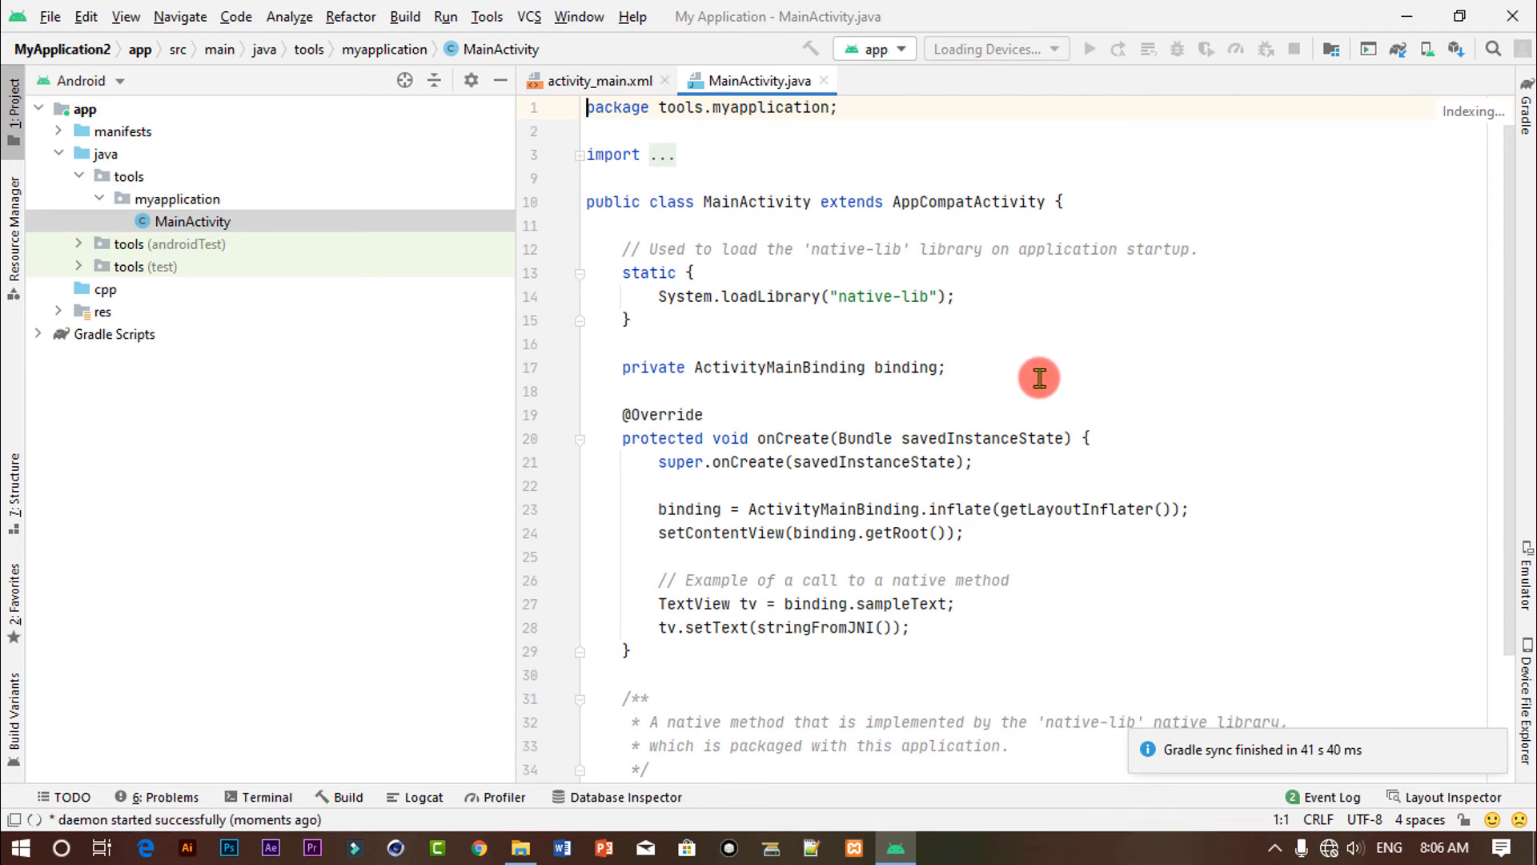
click(592, 82)
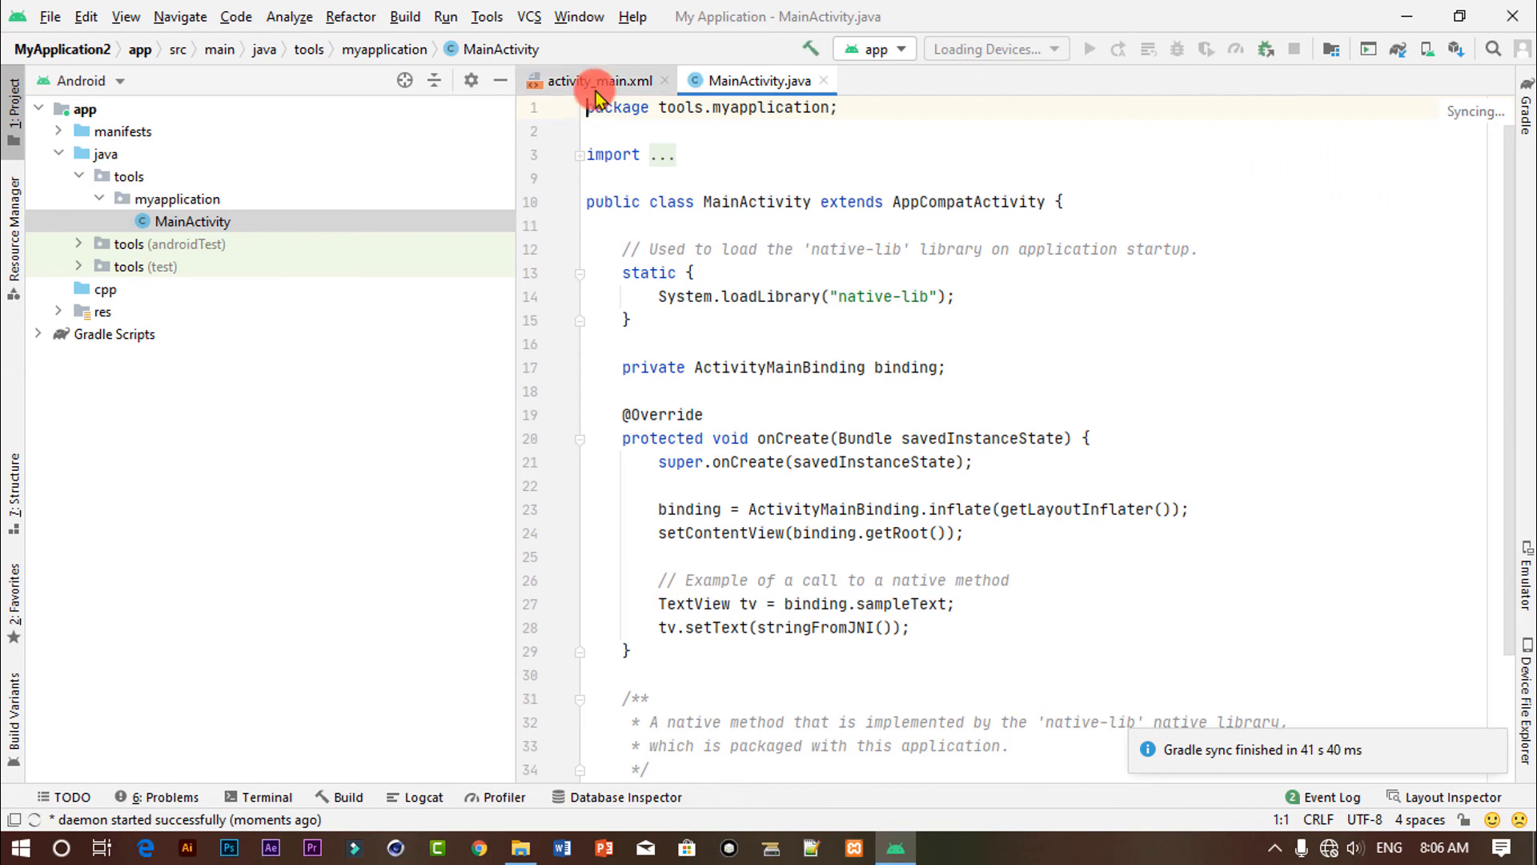
click(762, 80)
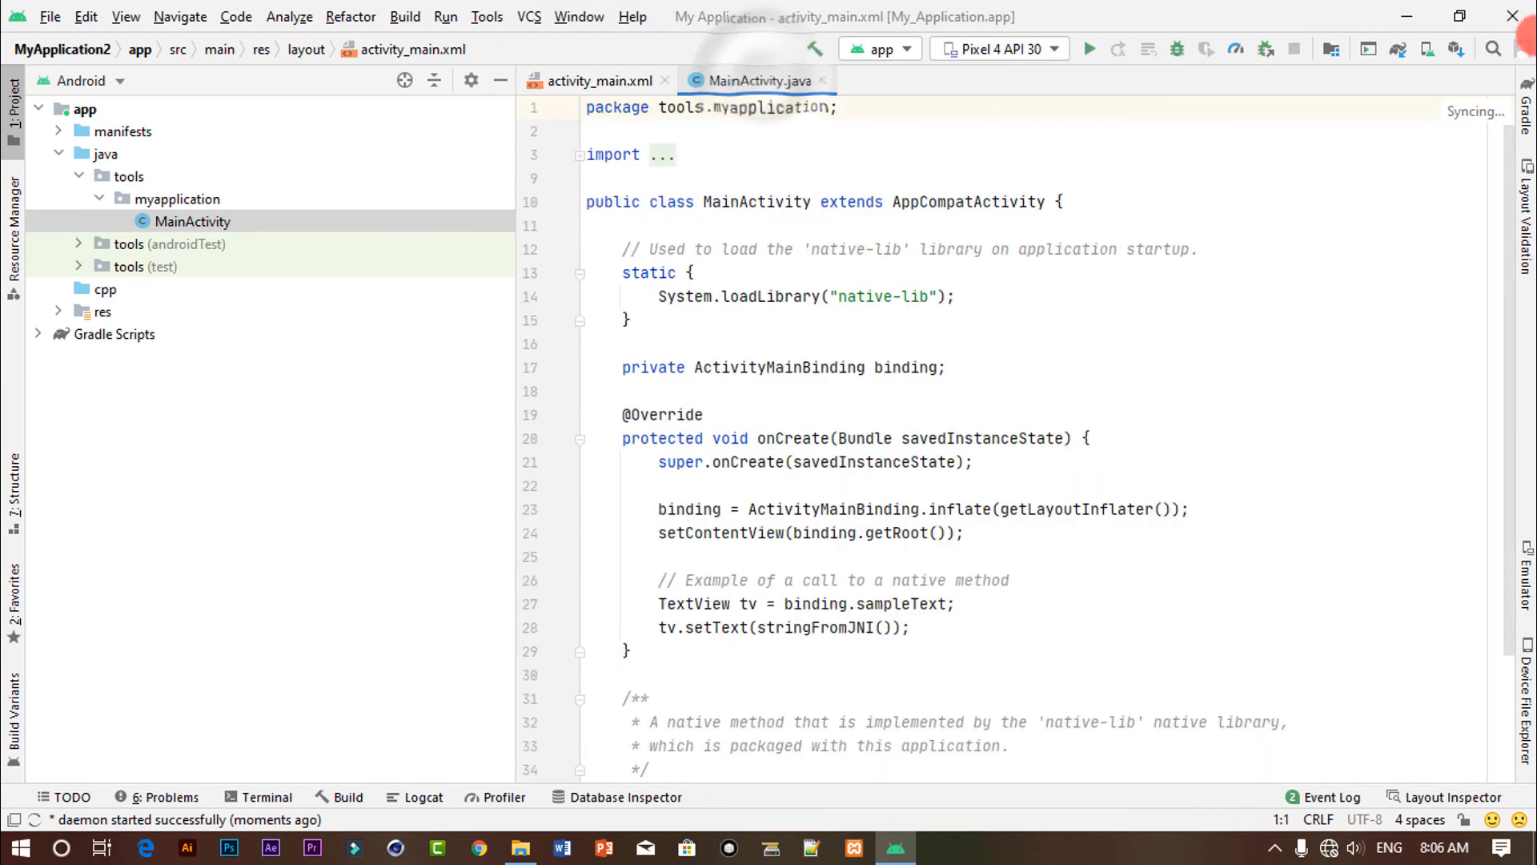
click(1453, 51)
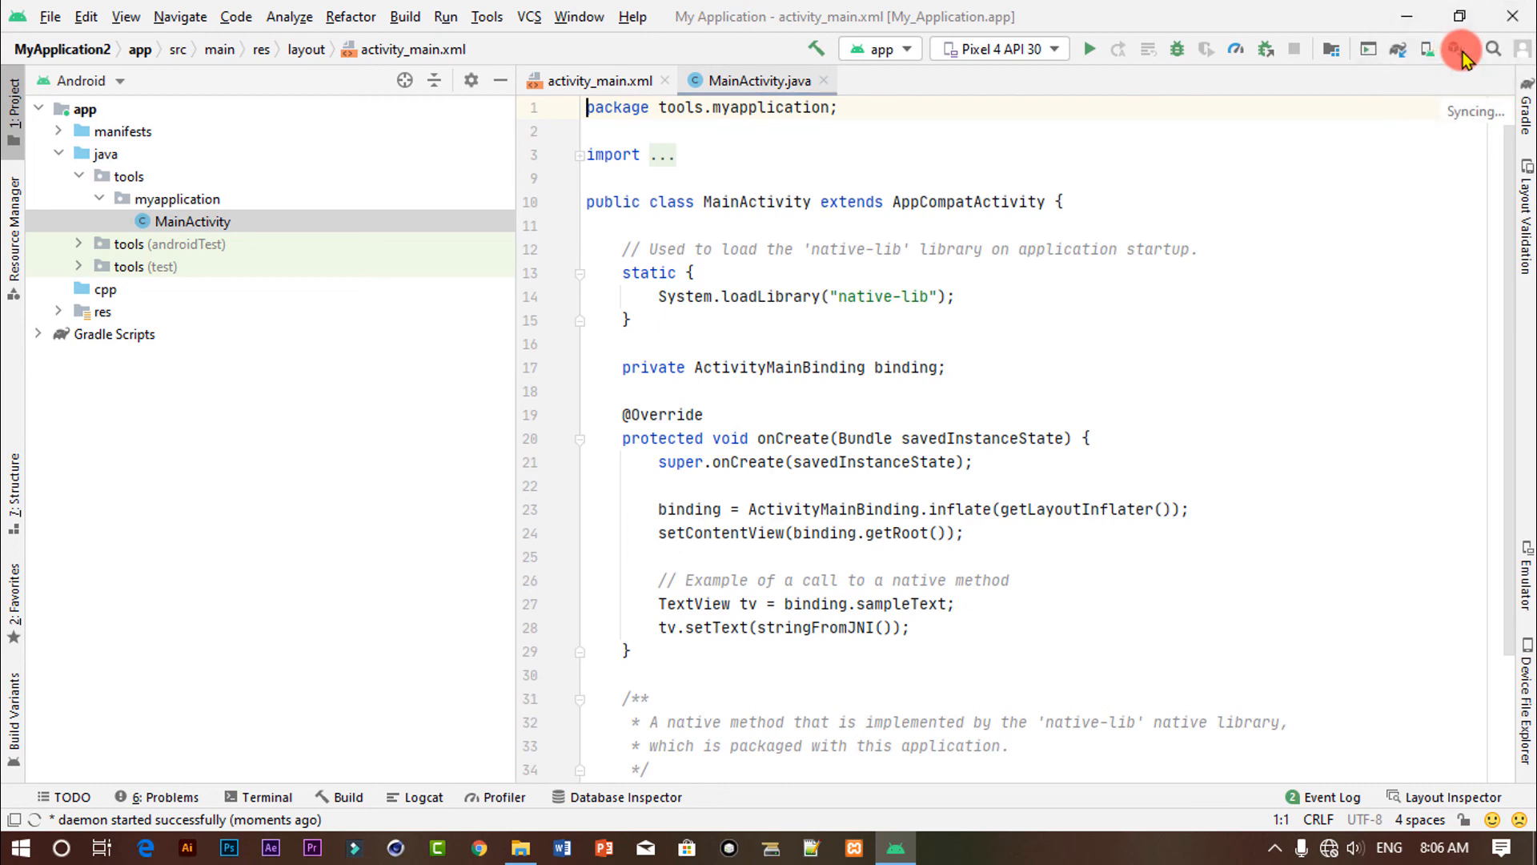
click(1457, 49)
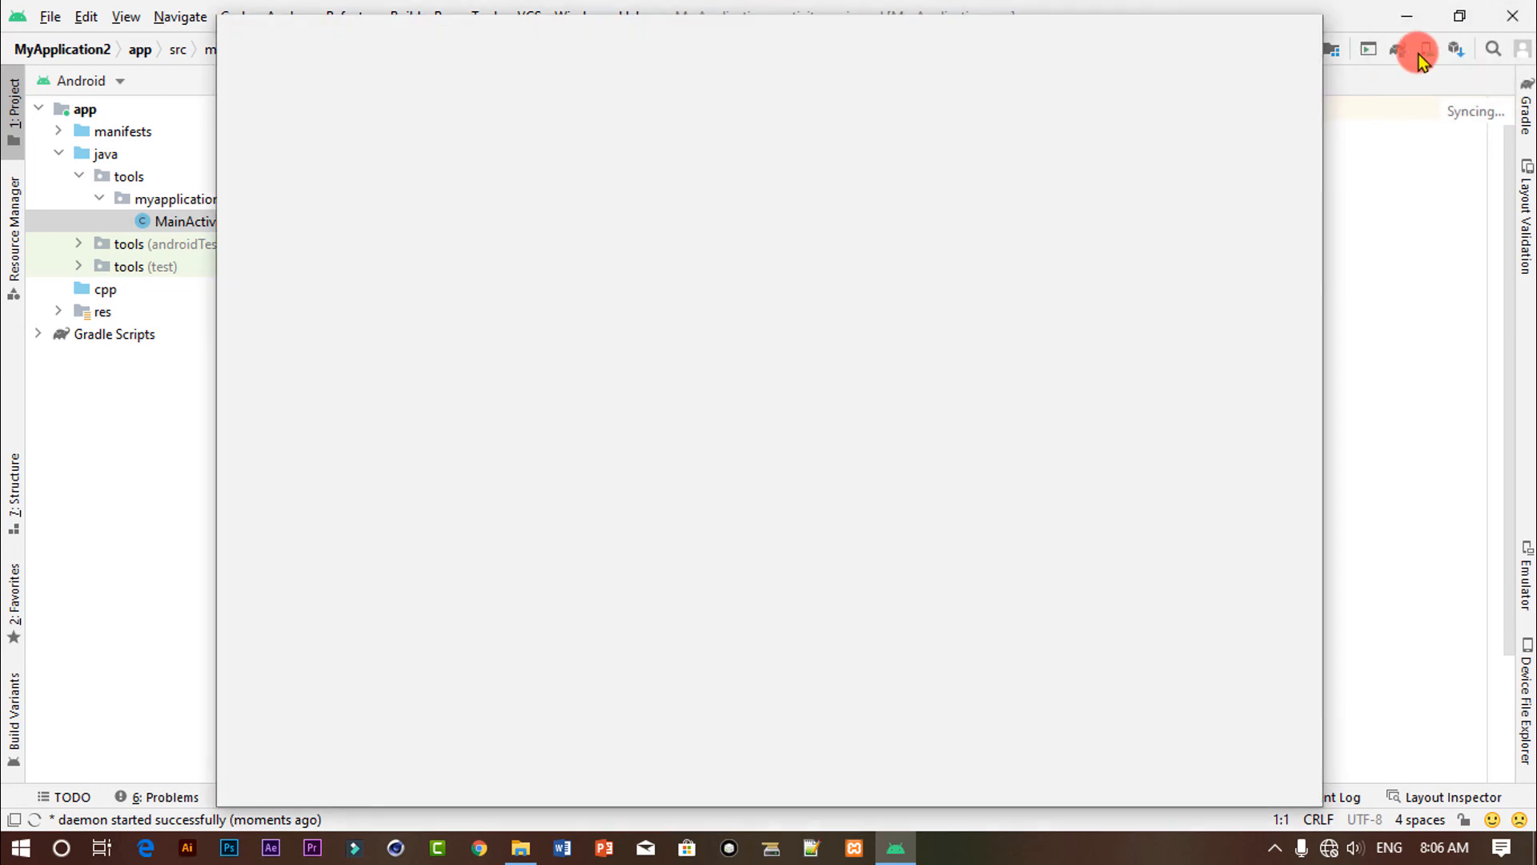
click(1302, 32)
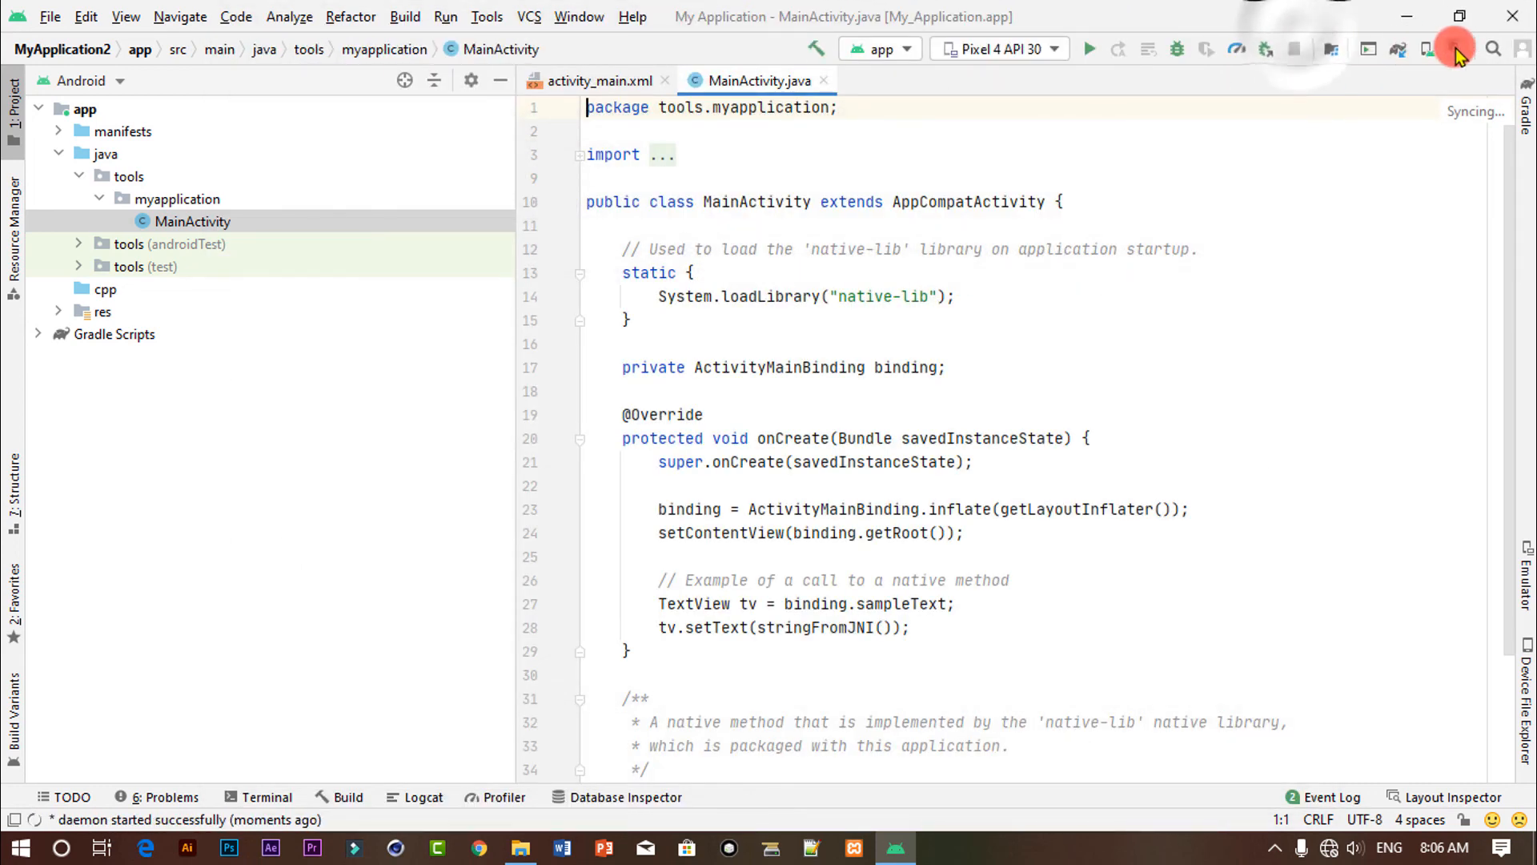
Step: Show the SDK Tools list in the SDK Manager with obsolete packages included and package details expanded
click(1456, 49)
click(632, 193)
click(972, 717)
click(1151, 717)
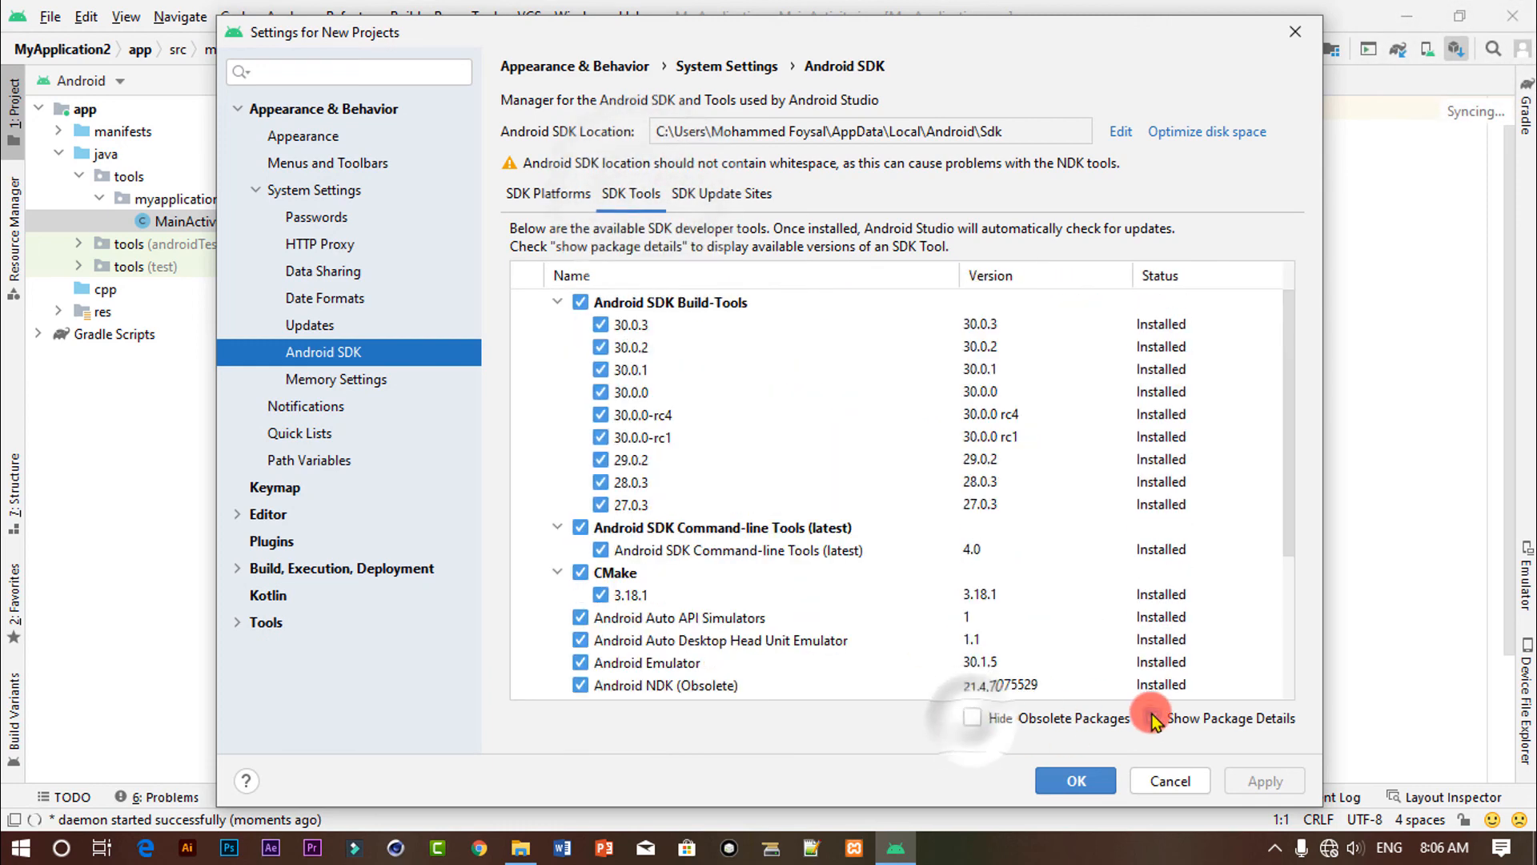
Step: Check the version and installation status of the Android NDK (Obsolete) package, and close the SDK settings without changes
scroll(804, 398, down, 3)
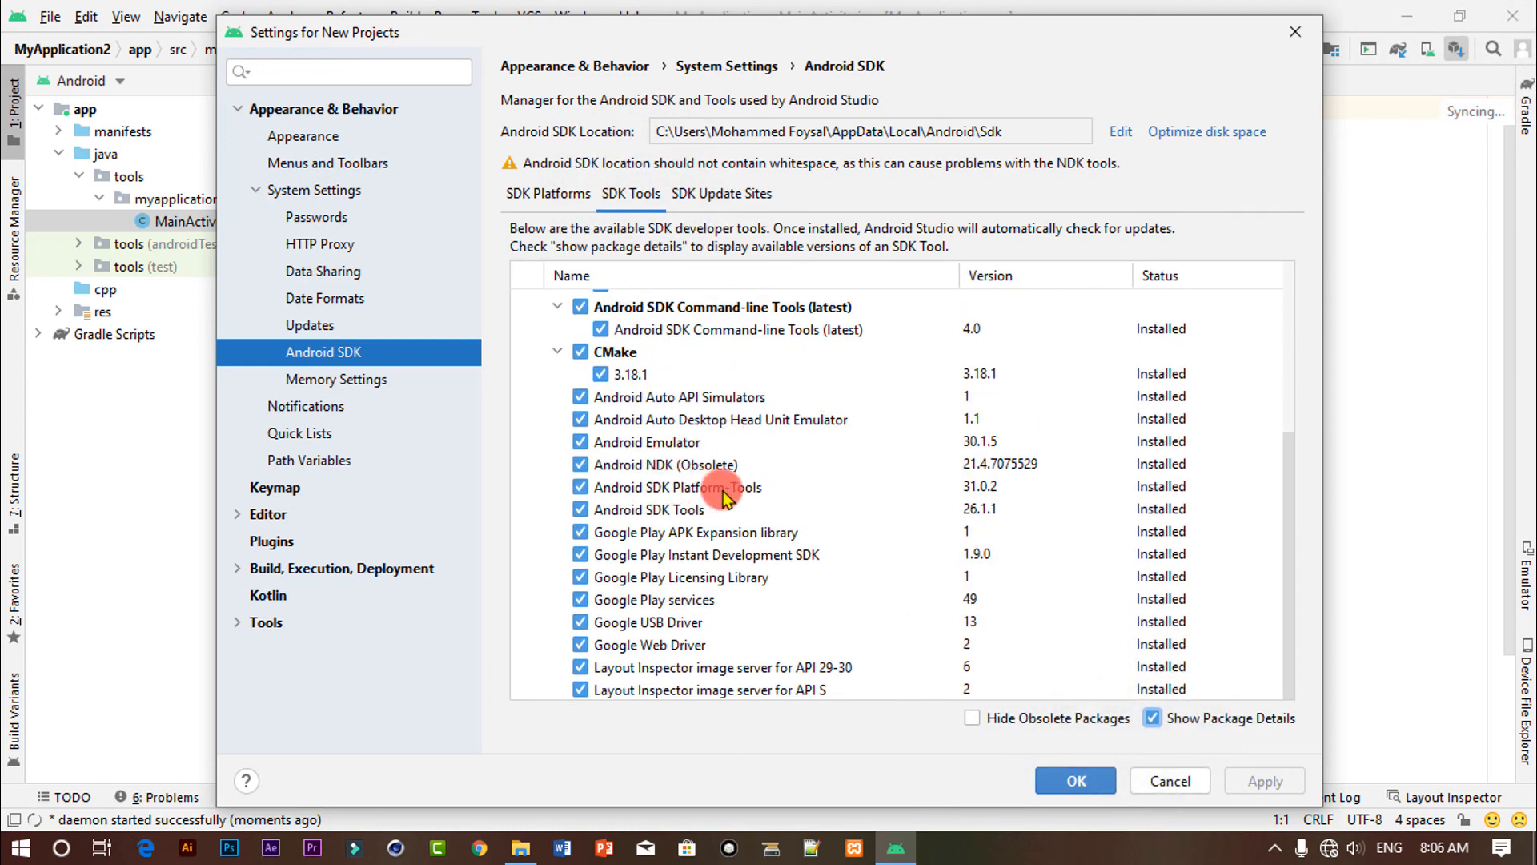
click(691, 481)
click(704, 463)
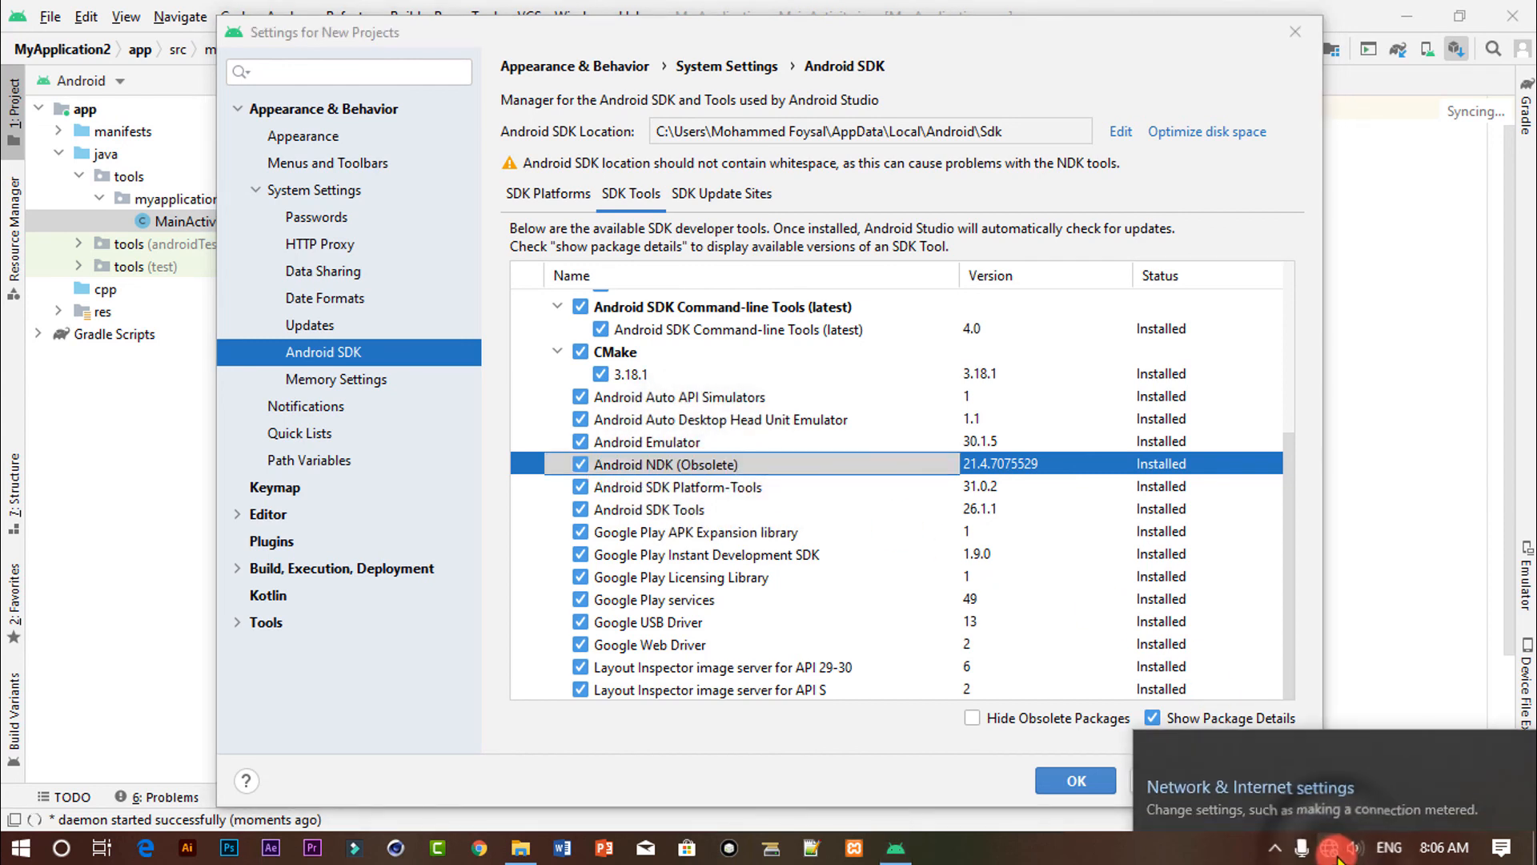
click(623, 472)
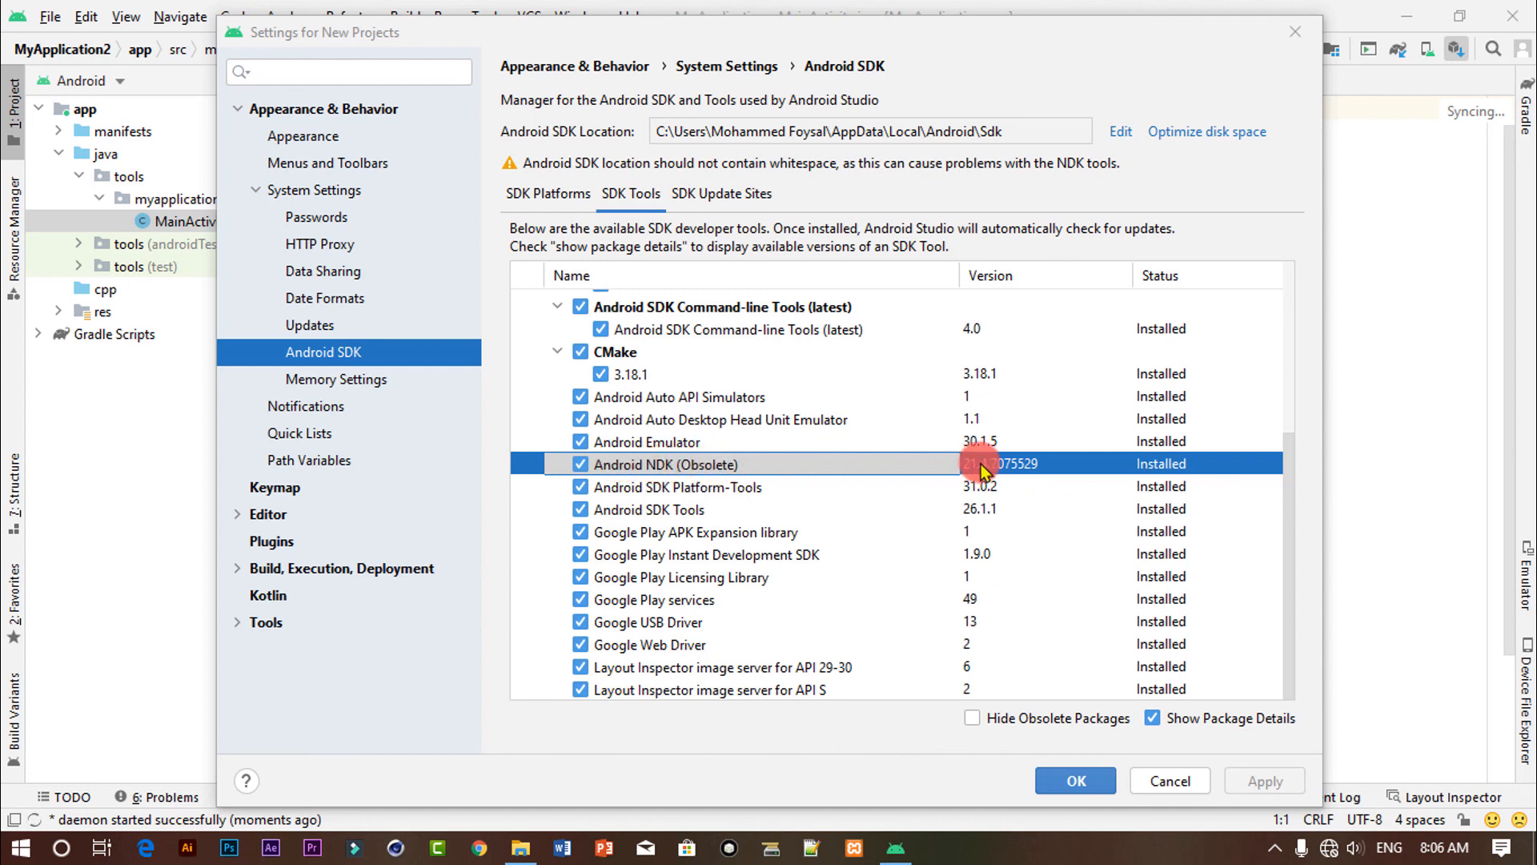
drag(1113, 466, 887, 463)
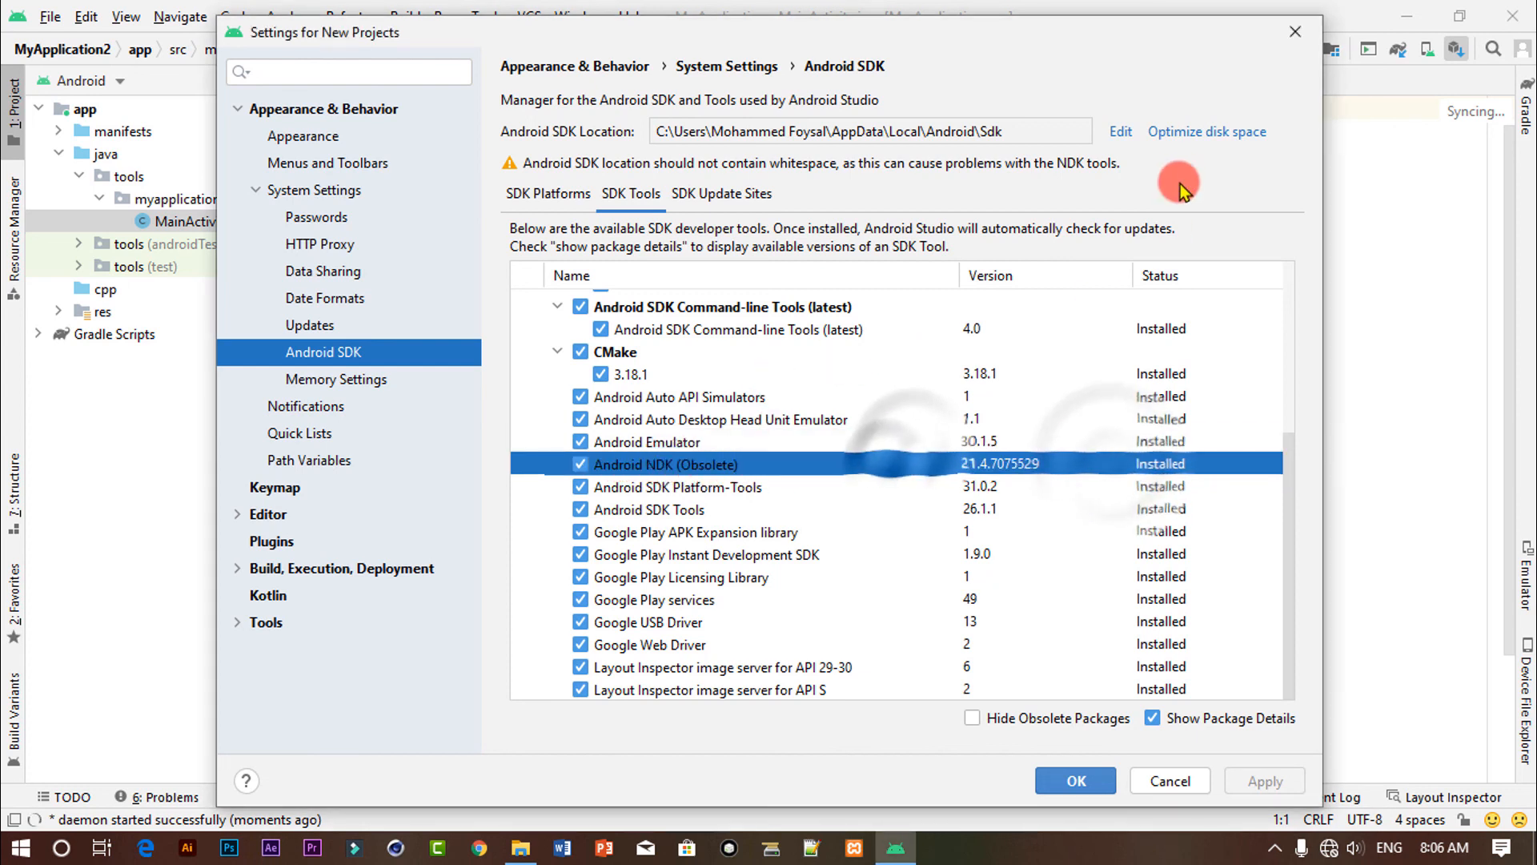
click(1299, 31)
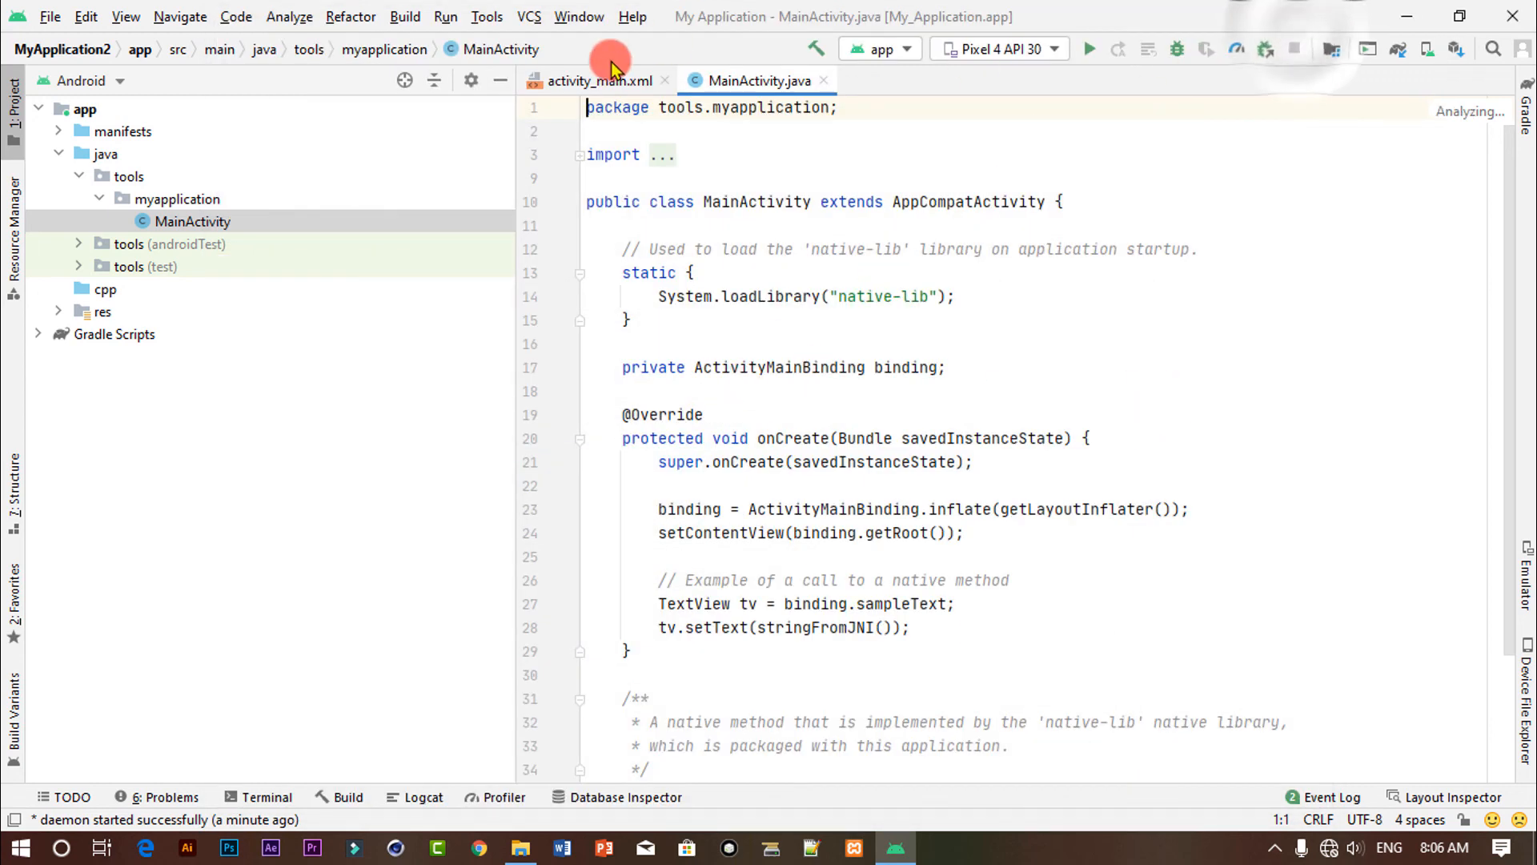
Step: Inspect the Hello World! layout preview of activity_main.xml at closer and wider magnifications
click(602, 79)
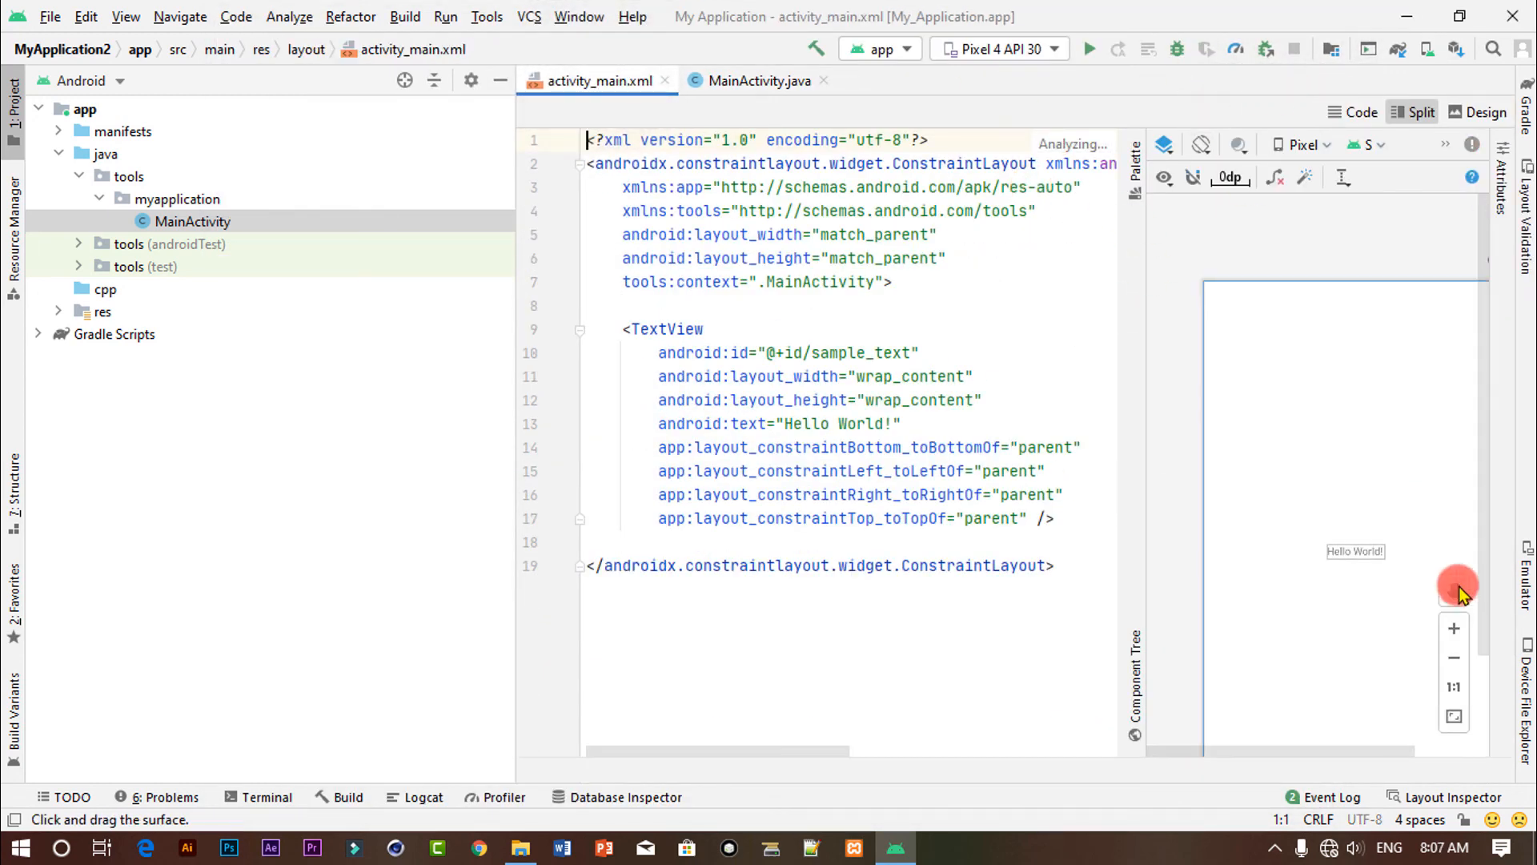
click(1454, 628)
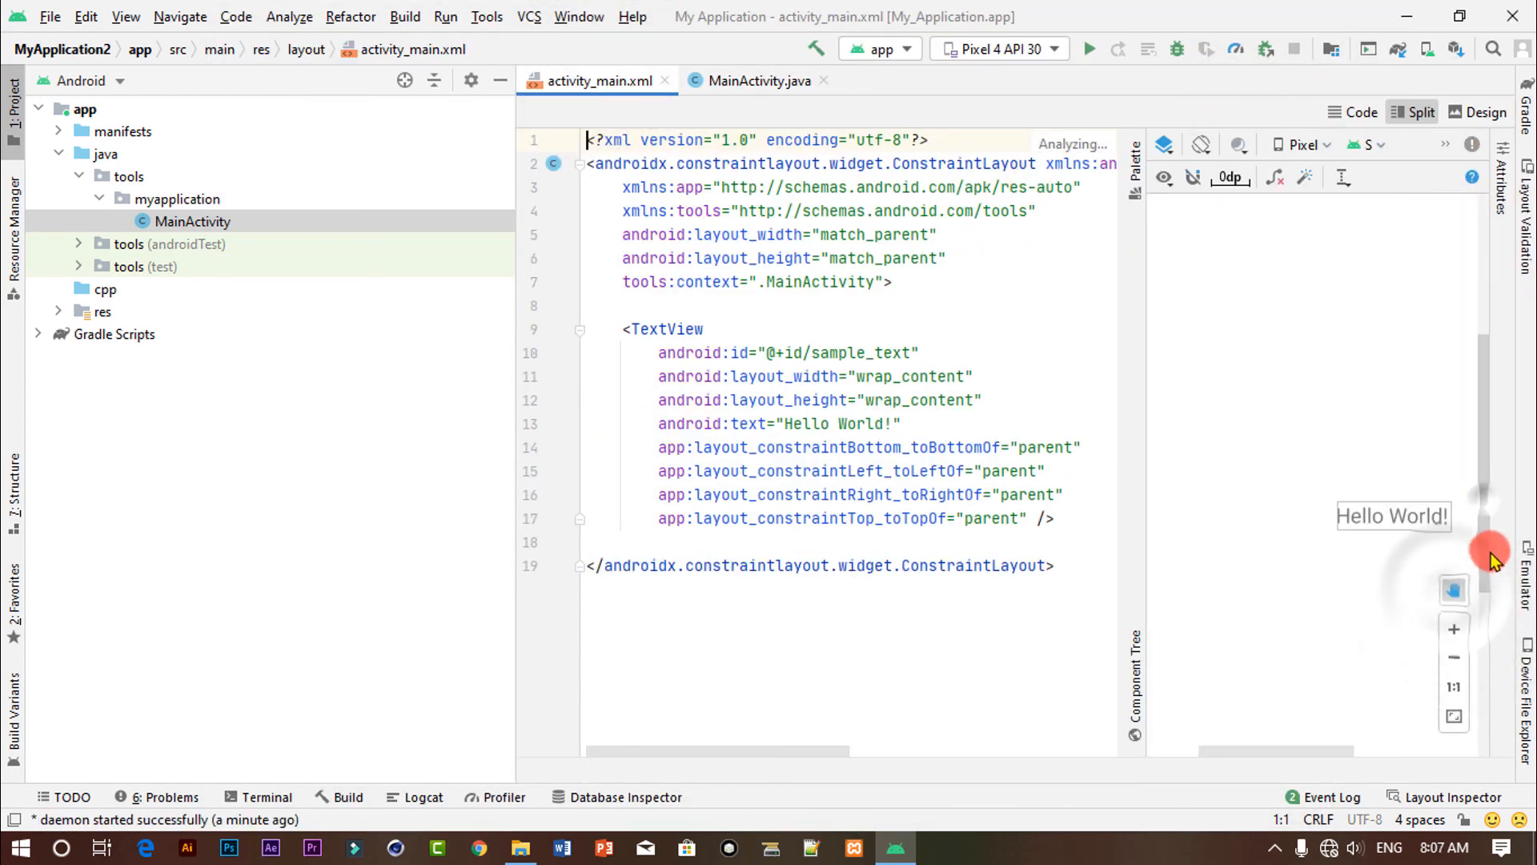
click(1455, 652)
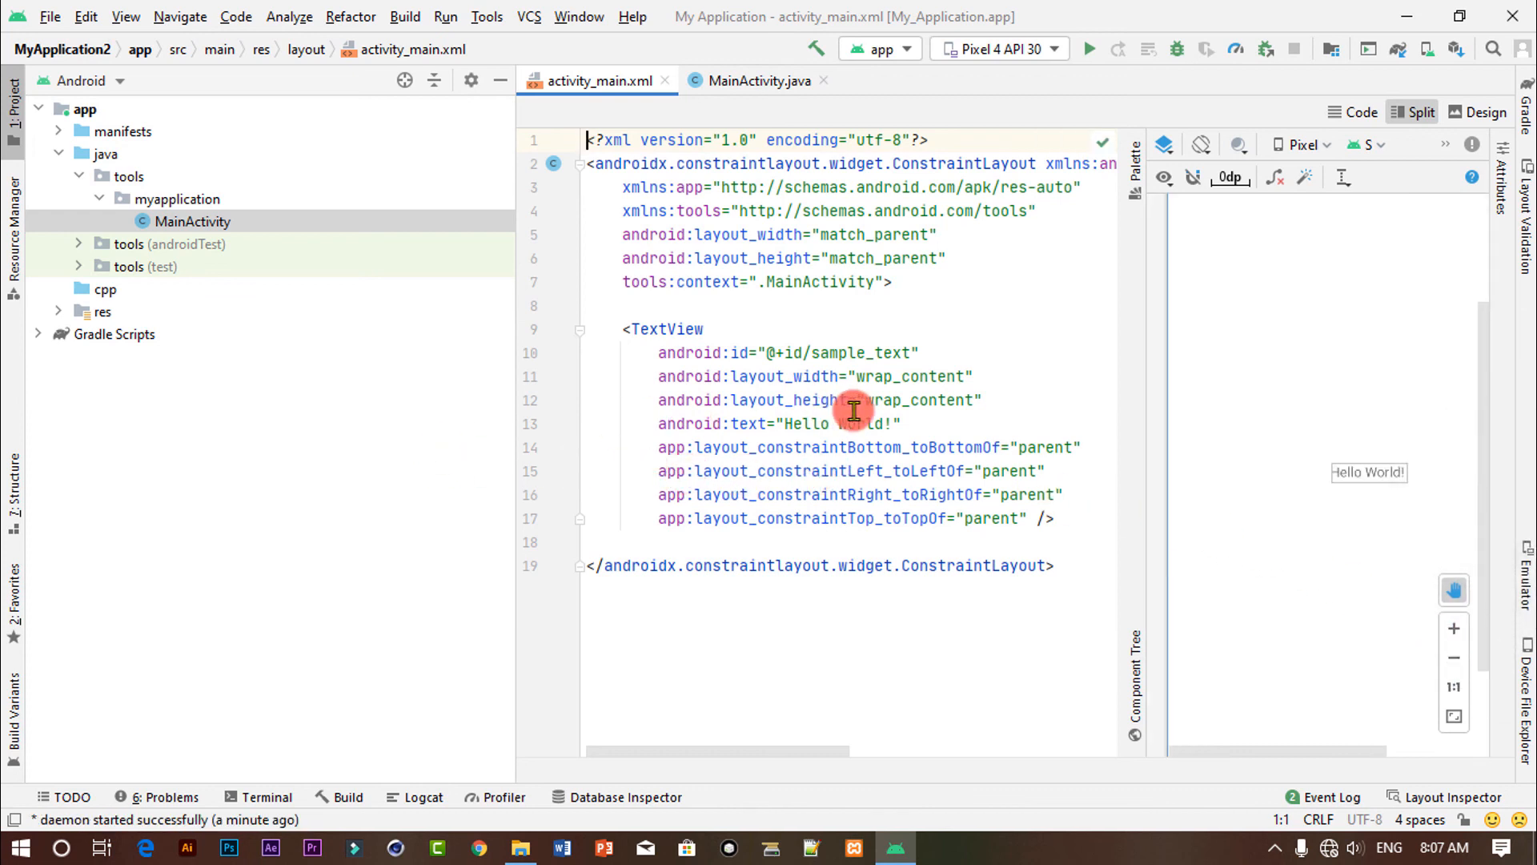
click(1454, 655)
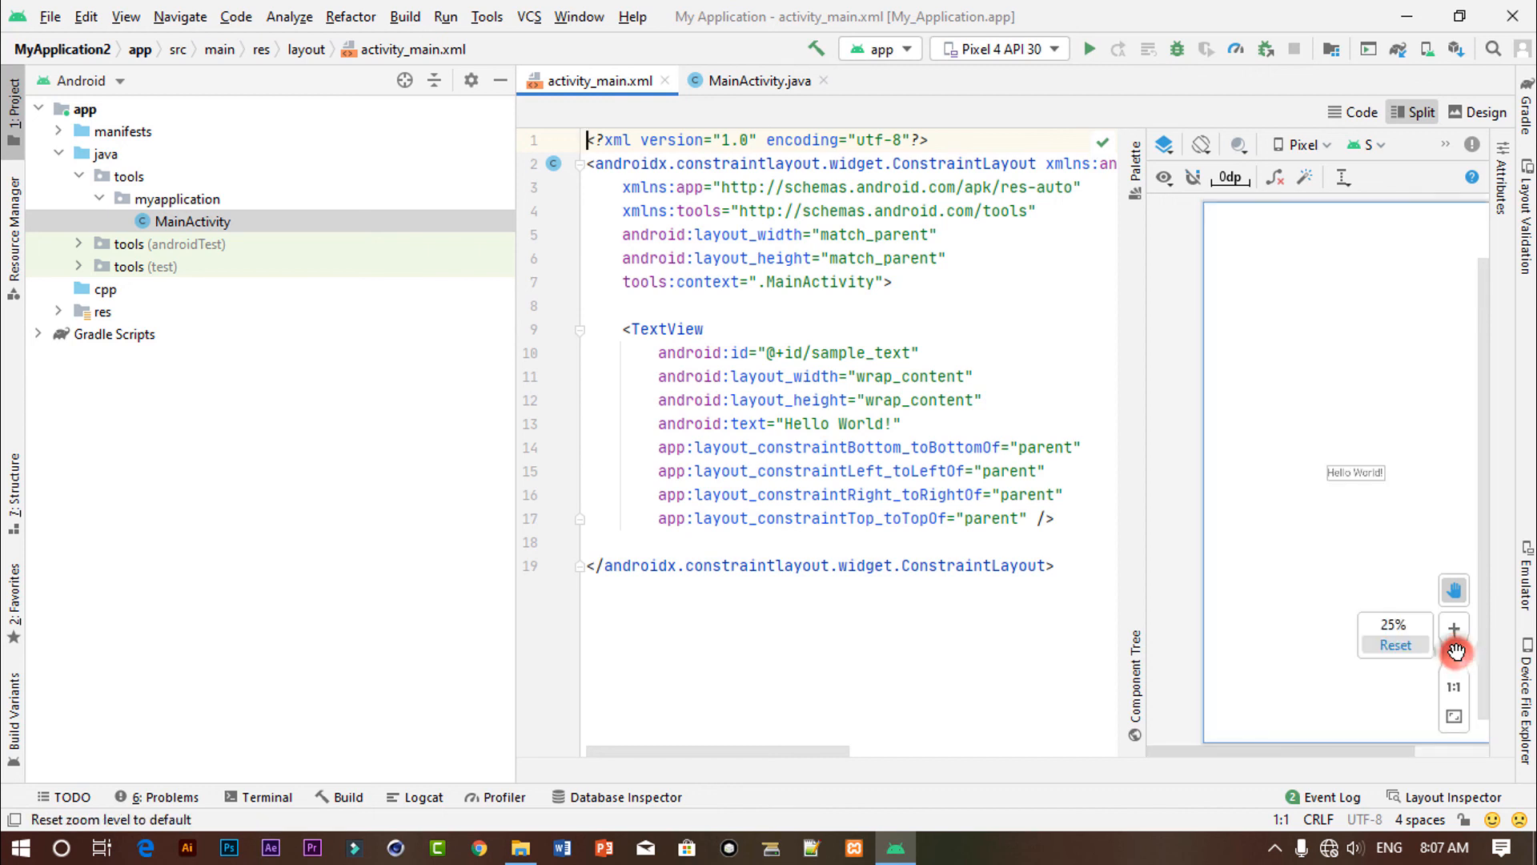